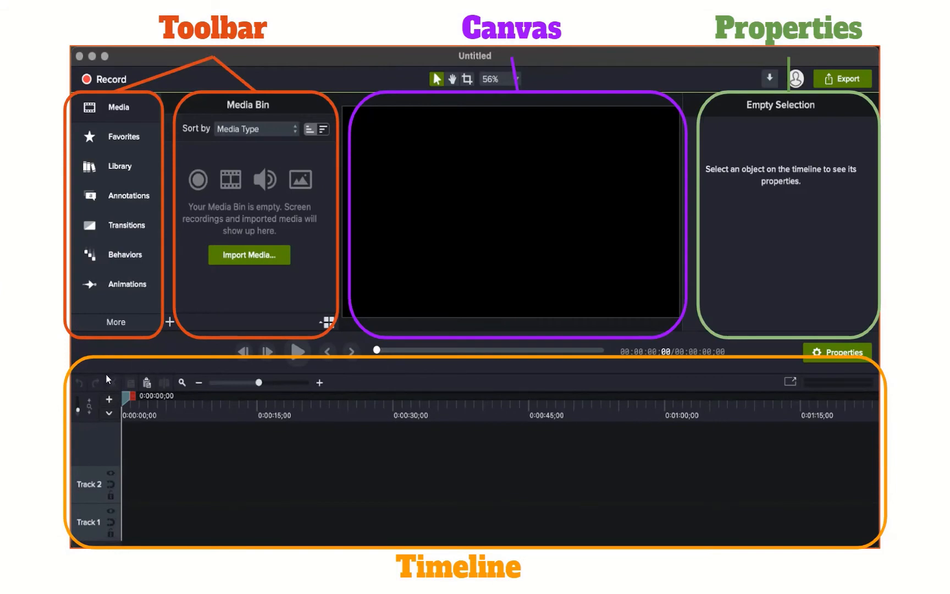
# Leave the slideshow, minimise the browser and start a new project in Camtasia.
pyautogui.press('Escape')
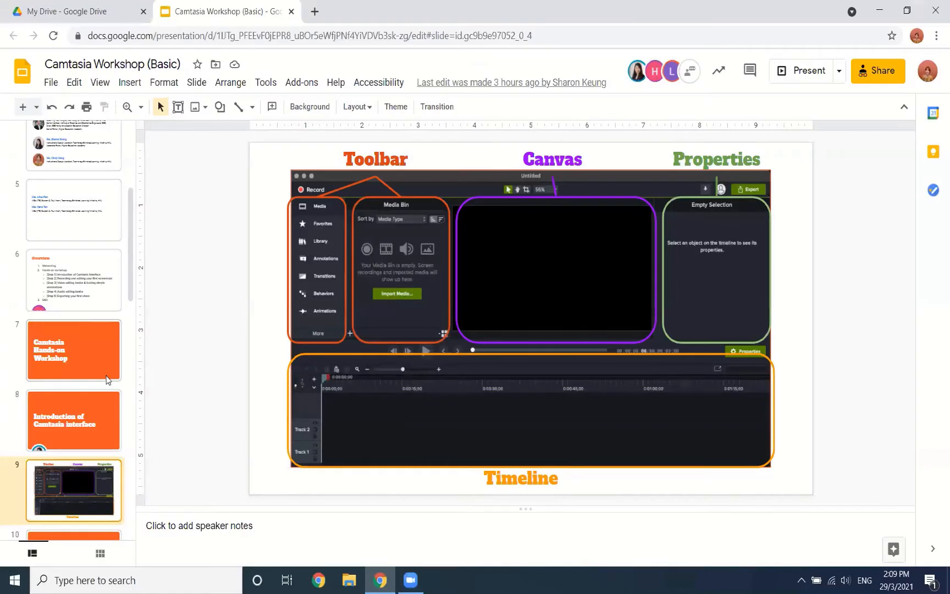
pyautogui.click(879, 10)
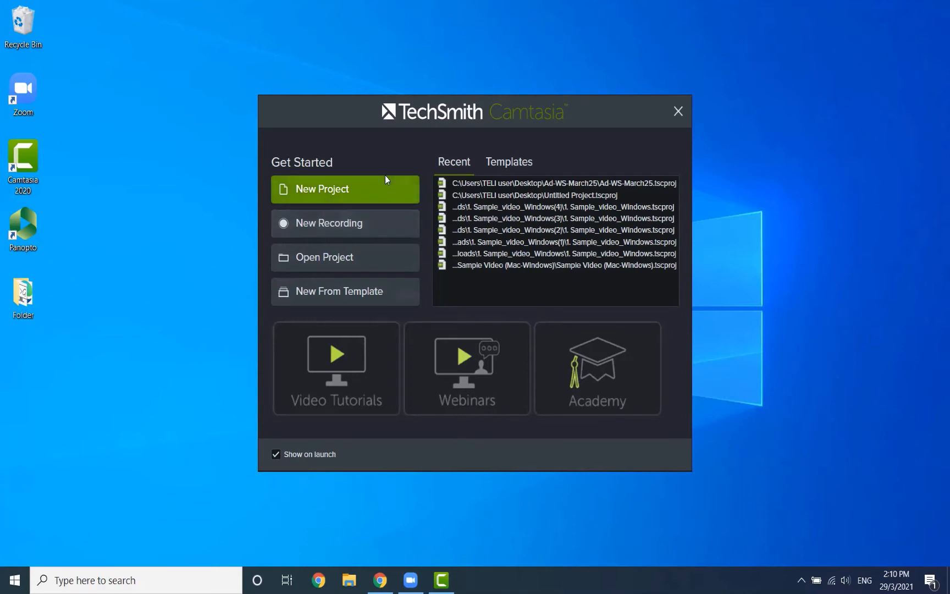
pyautogui.click(362, 188)
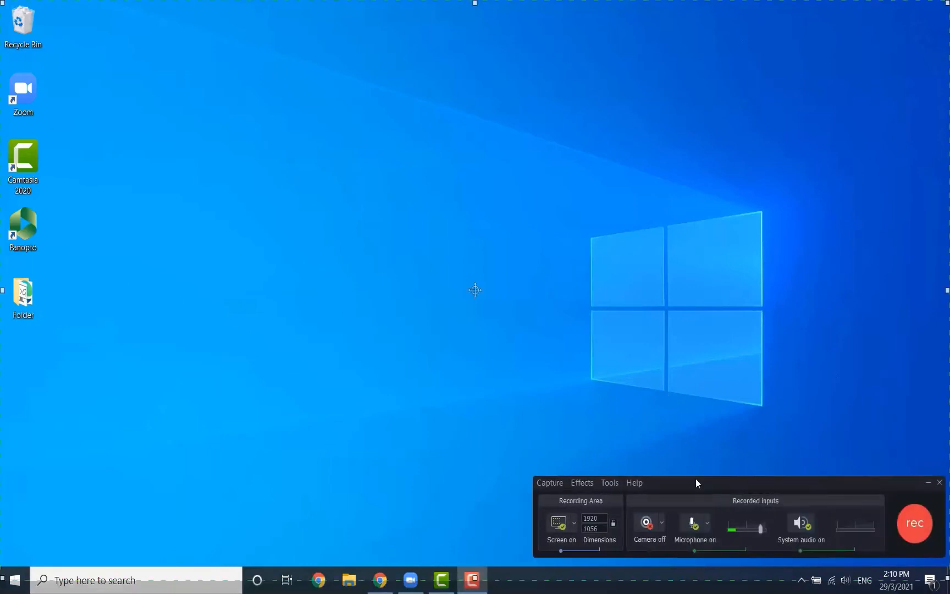
# Move the recorder panel up towards the middle of the screen and review the recording area's handles, aspect-ratio lock and size presets.
pyautogui.moveTo(696, 482); pyautogui.dragTo(640, 320)
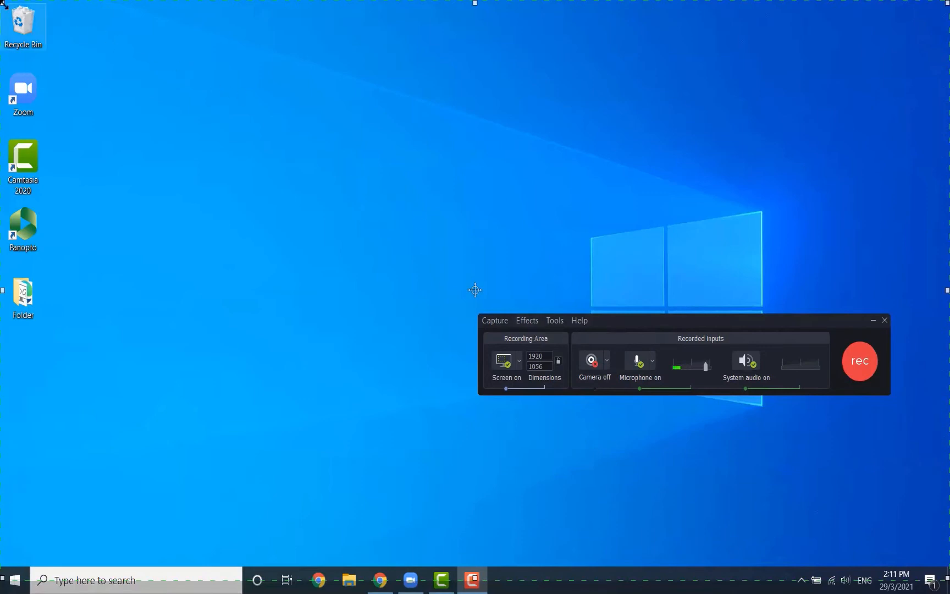
pyautogui.moveTo(3, 3)
pyautogui.mouseDown()
pyautogui.moveTo(26, 29)
pyautogui.moveTo(9, 11)
pyautogui.moveTo(53, 27)
pyautogui.moveTo(106, 70)
pyautogui.moveTo(67, 47)
pyautogui.moveTo(61, 31)
pyautogui.moveTo(11, 8)
pyautogui.moveTo(23, 22)
pyautogui.moveTo(5, 4)
pyautogui.mouseUp()
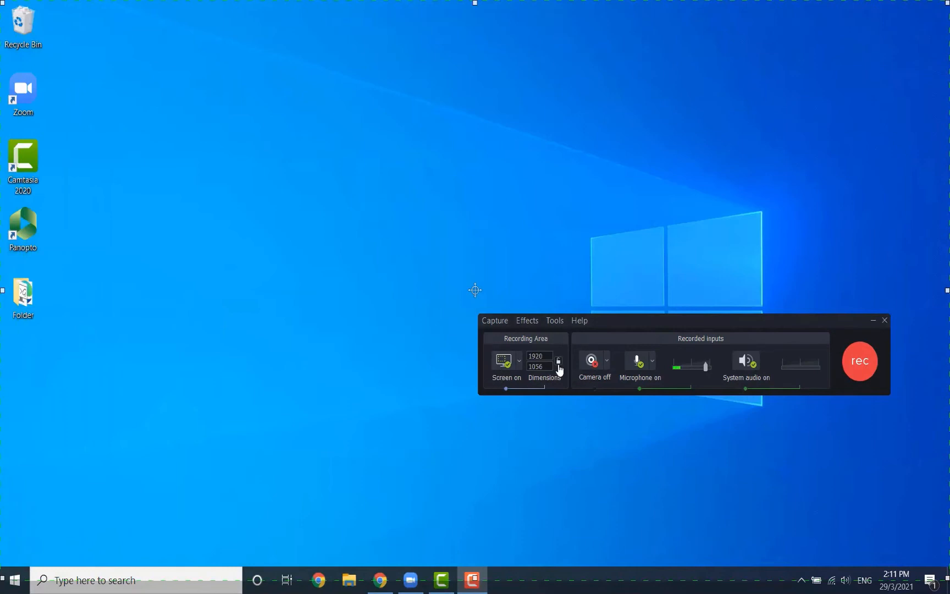
pyautogui.click(559, 366)
pyautogui.click(559, 367)
pyautogui.click(544, 356)
pyautogui.click(520, 363)
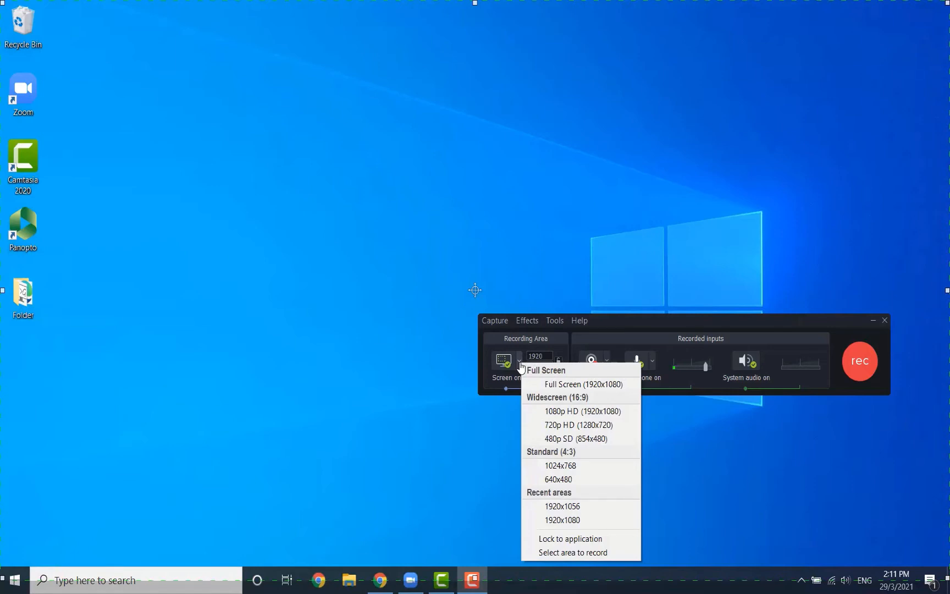
pyautogui.click(610, 327)
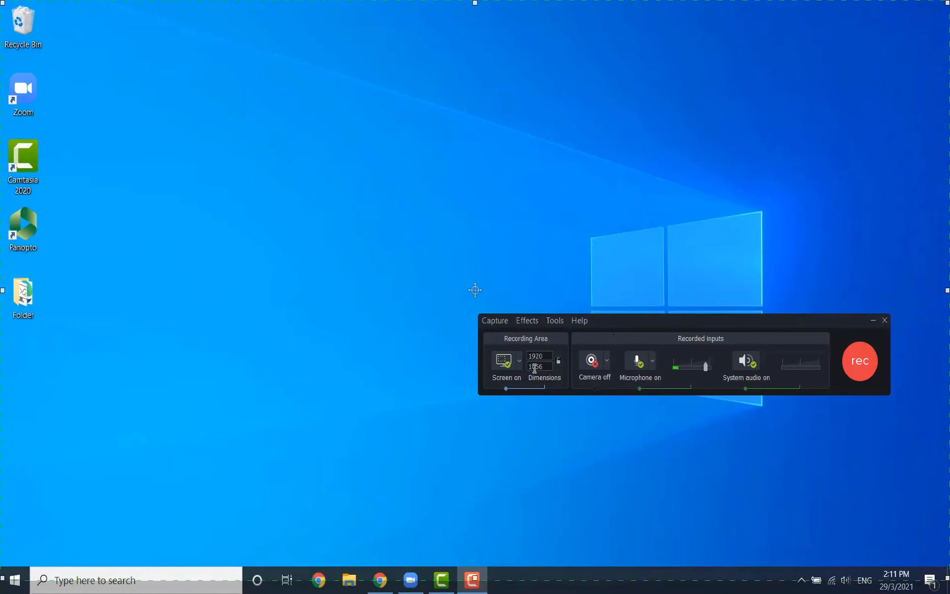
# Turn the camera on and try to record the screen together with the microphone and system audio.
pyautogui.click(593, 363)
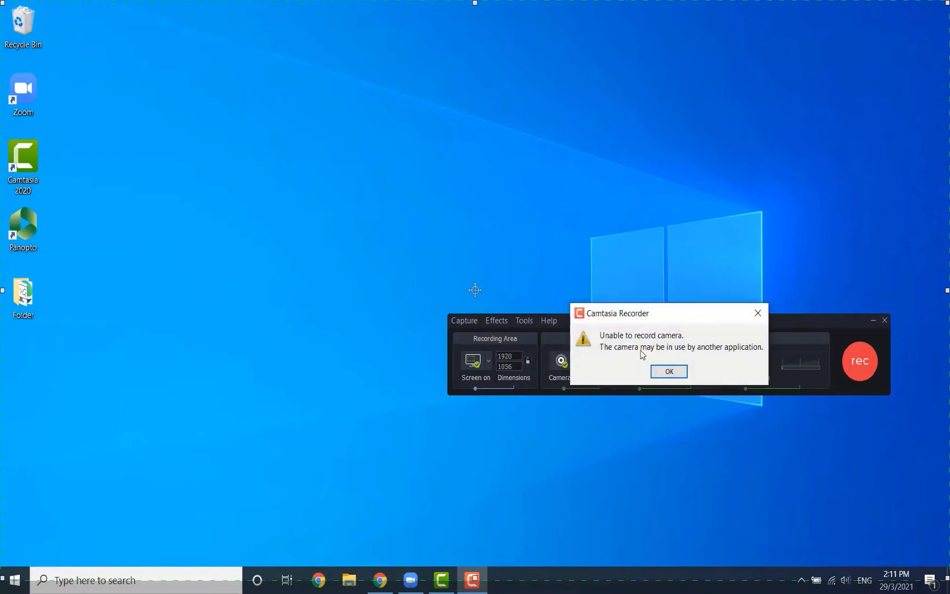
pyautogui.click(757, 311)
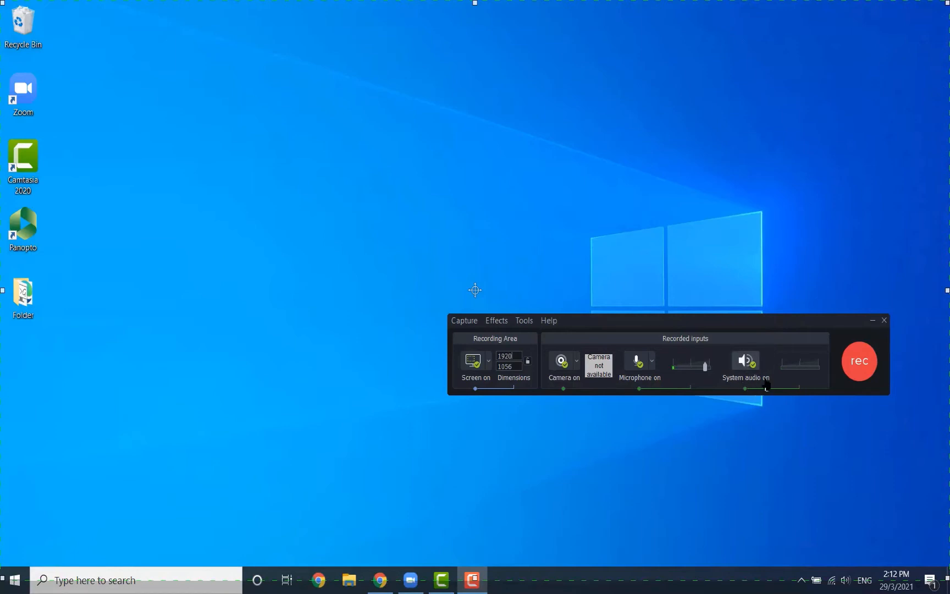
pyautogui.click(860, 363)
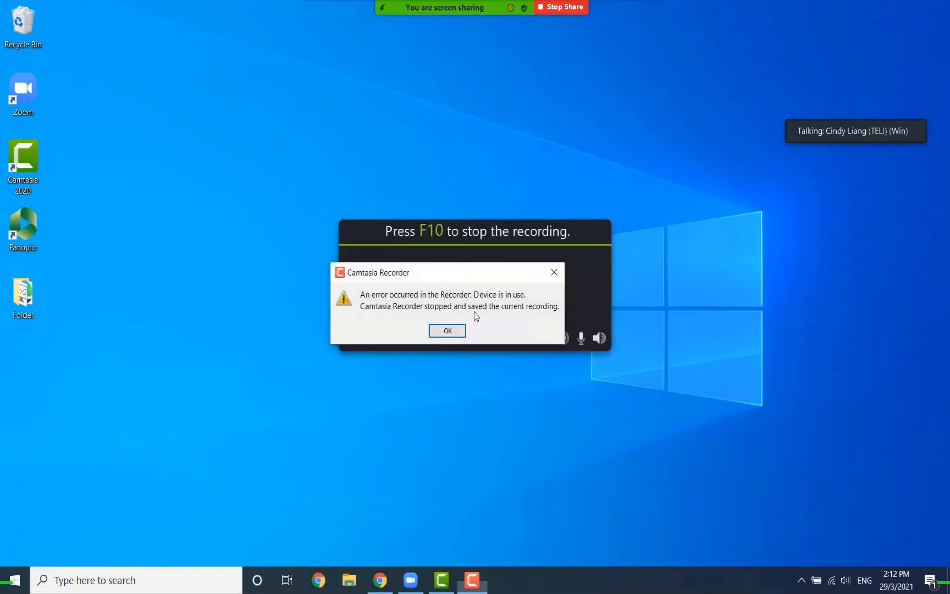
pyautogui.click(449, 331)
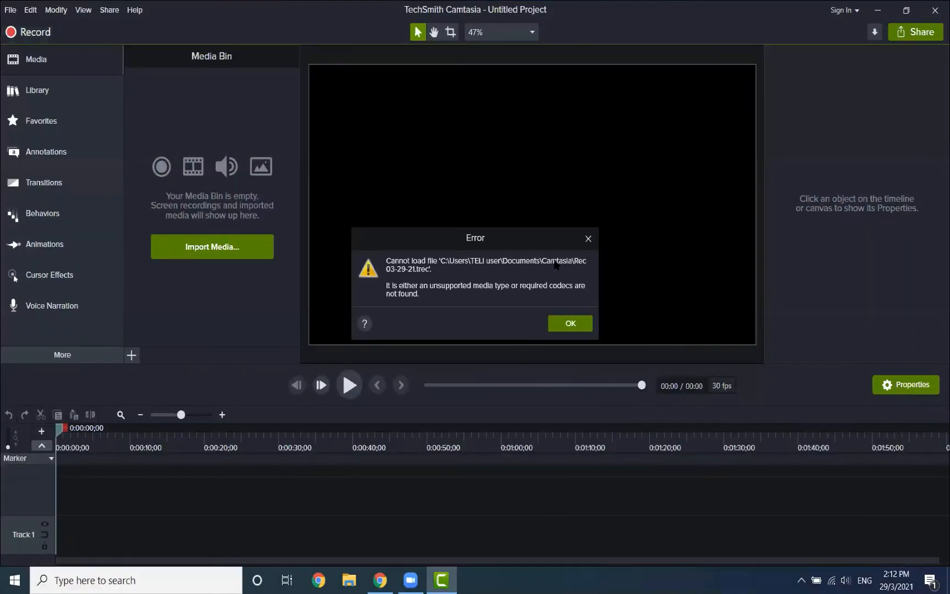
pyautogui.click(588, 241)
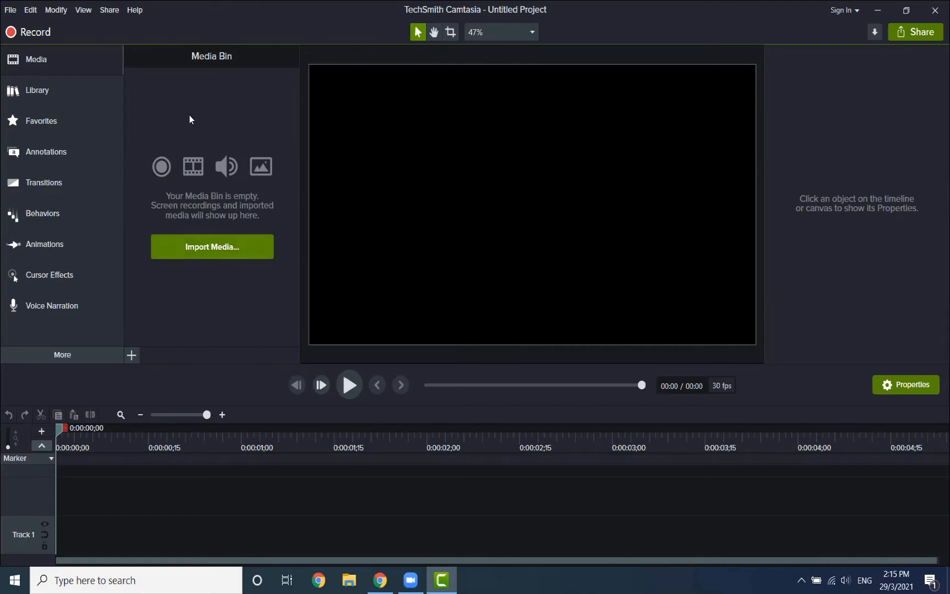
# View the file browser for importing media into the Media Bin, and close it without choosing a file.
pyautogui.click(219, 254)
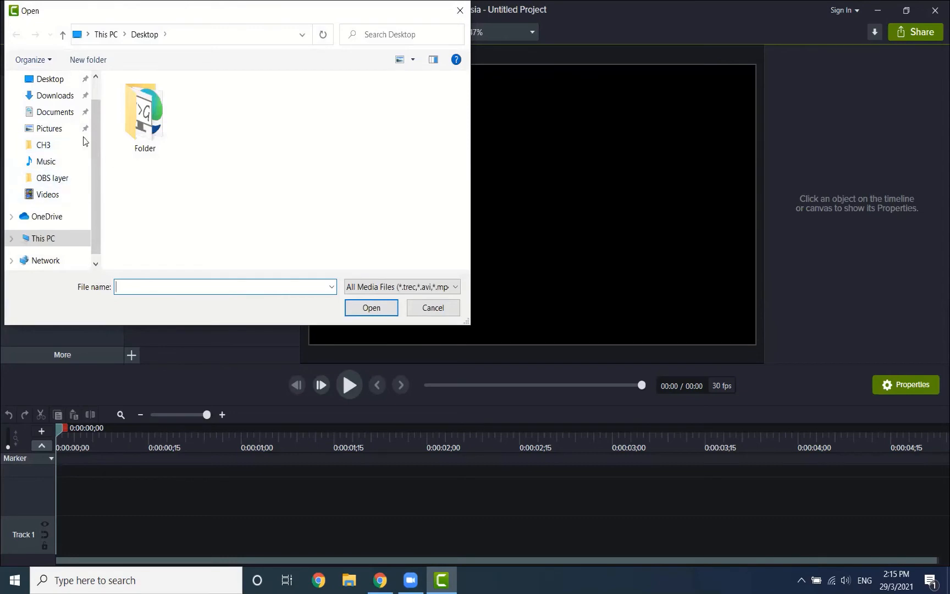
pyautogui.click(427, 312)
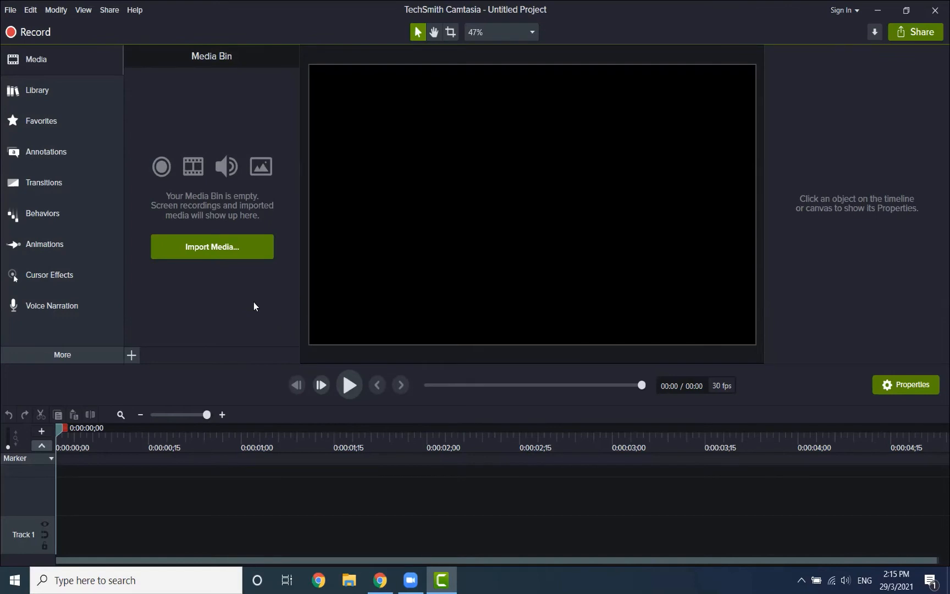
# Import the zipped project 1. Sample Video_Windows from the Basic-Windows download's Windows folder into the Desktop directory and open it.
pyautogui.click(12, 13)
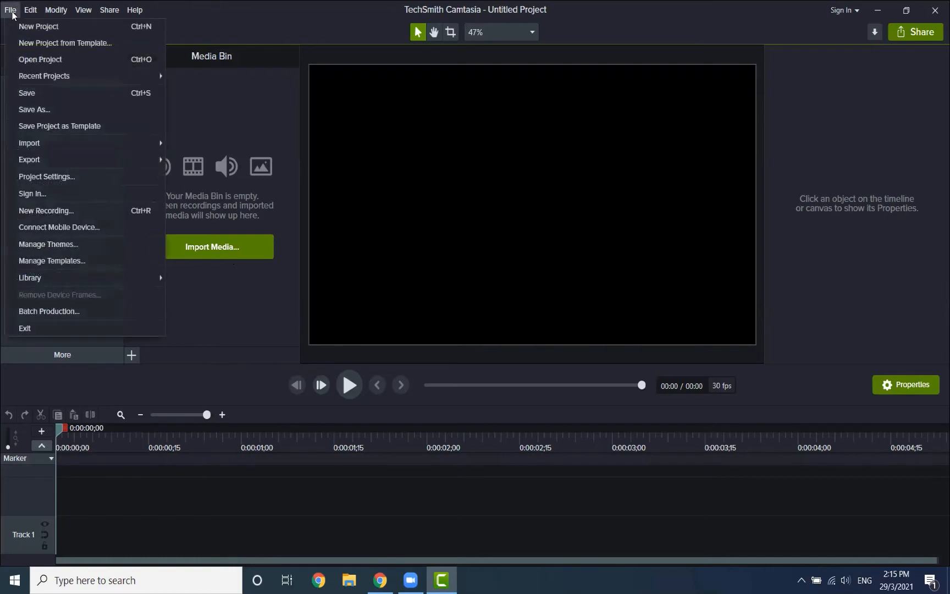
pyautogui.moveTo(10, 10)
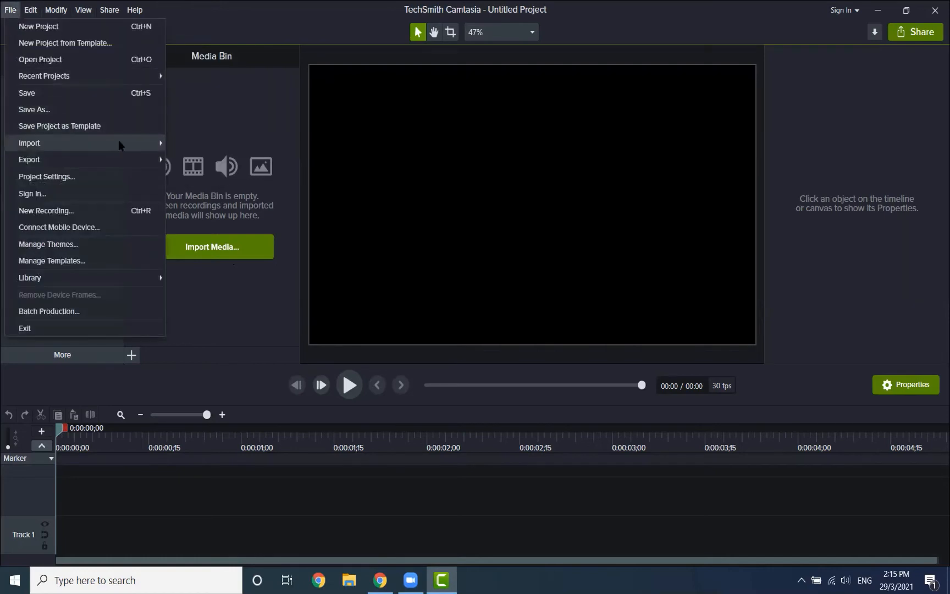
pyautogui.moveTo(121, 142)
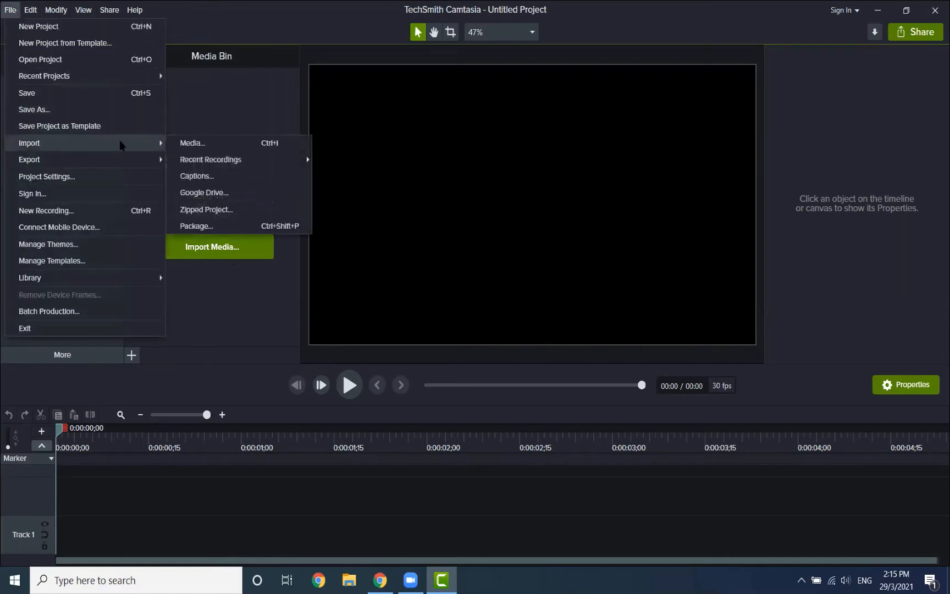
pyautogui.click(296, 214)
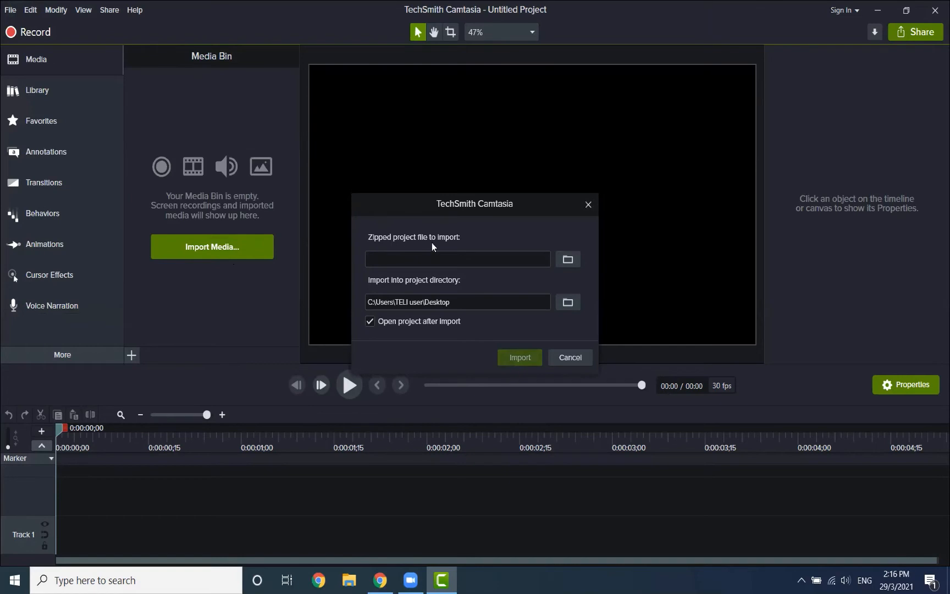
pyautogui.click(568, 260)
pyautogui.click(407, 277)
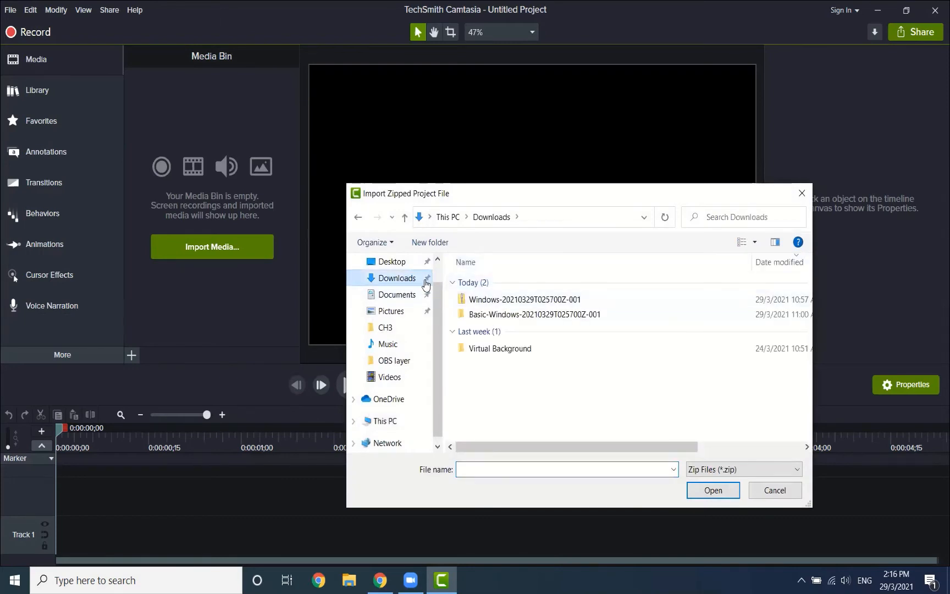
pyautogui.doubleClick(508, 315)
pyautogui.doubleClick(513, 292)
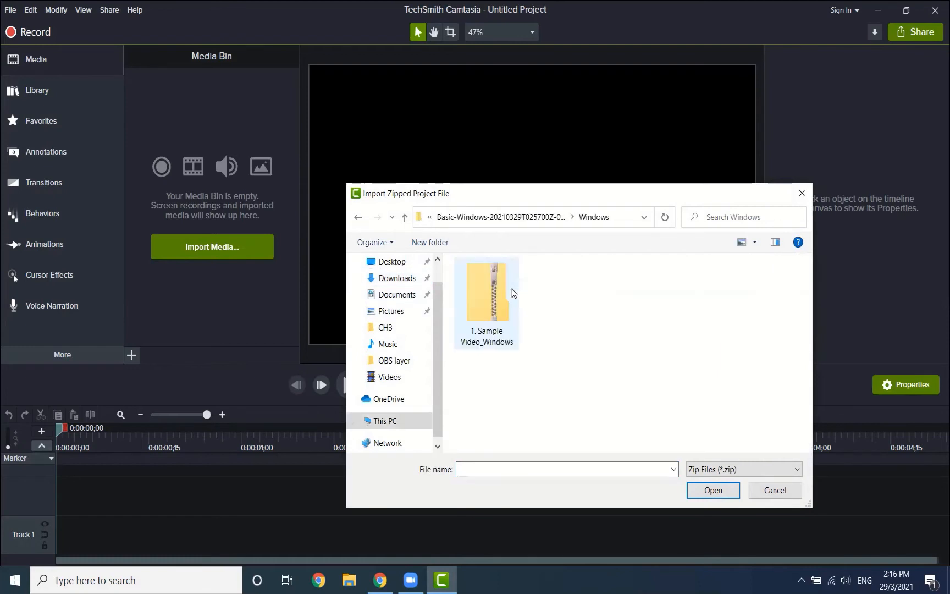
pyautogui.click(501, 293)
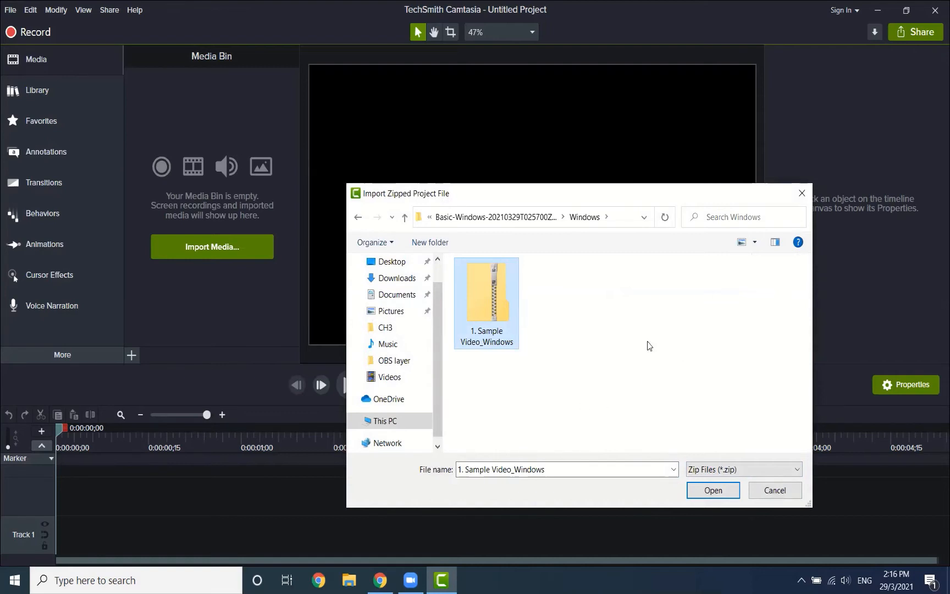
pyautogui.click(717, 495)
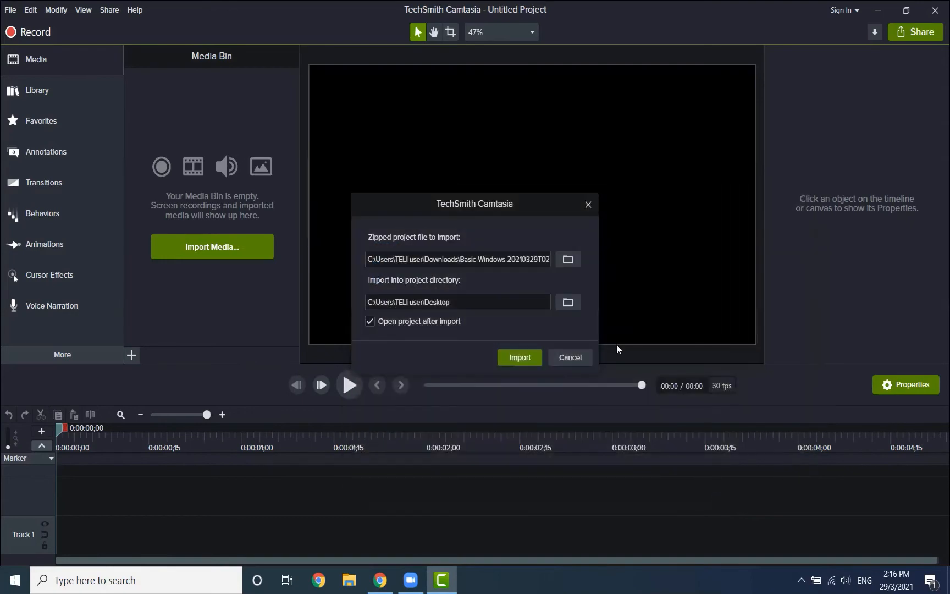
pyautogui.click(529, 360)
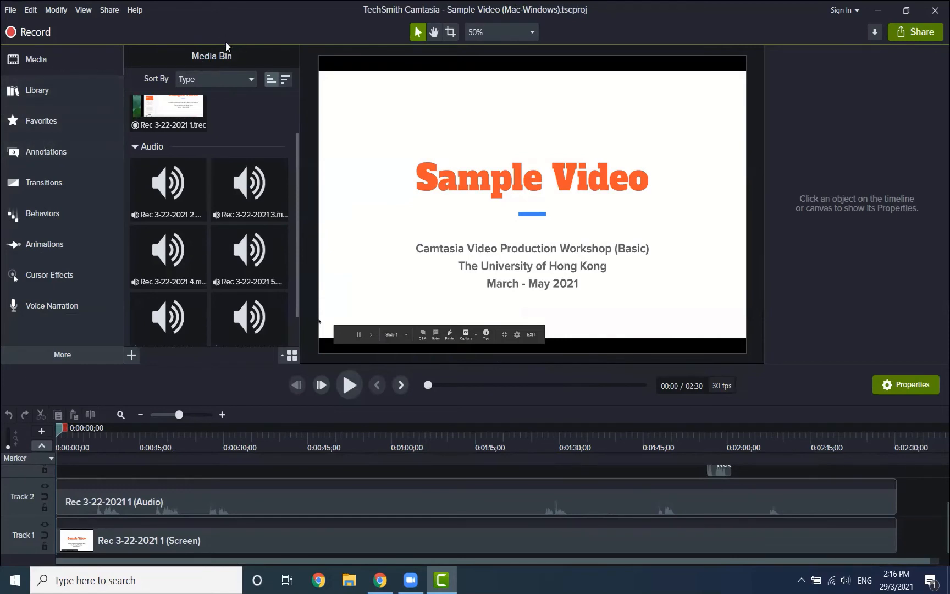
# Look through the Media Bin's screen recording and audio clips, and enlarge the timeline area to reveal Track 3.
pyautogui.scroll(2, 244, 152)
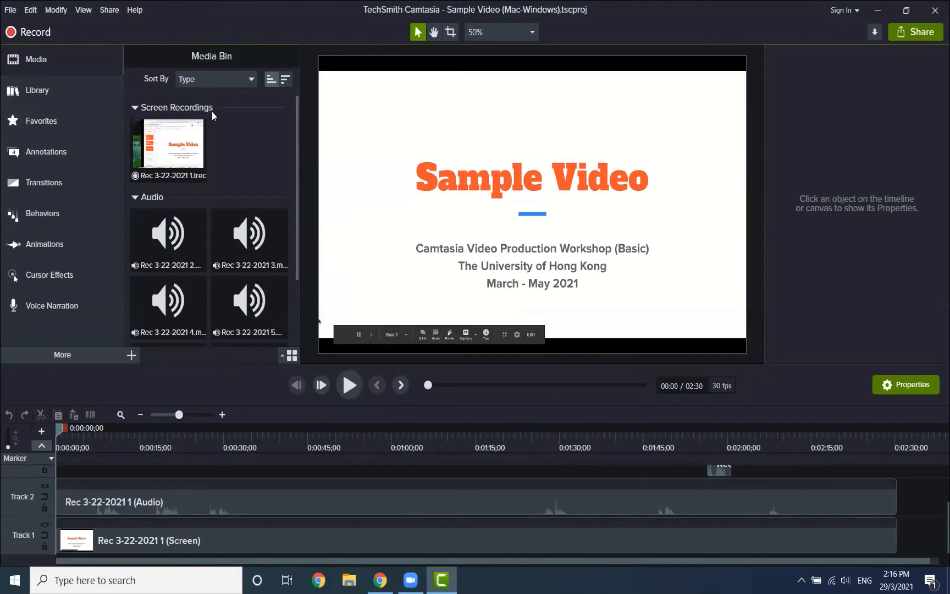
pyautogui.scroll(-3, 209, 222)
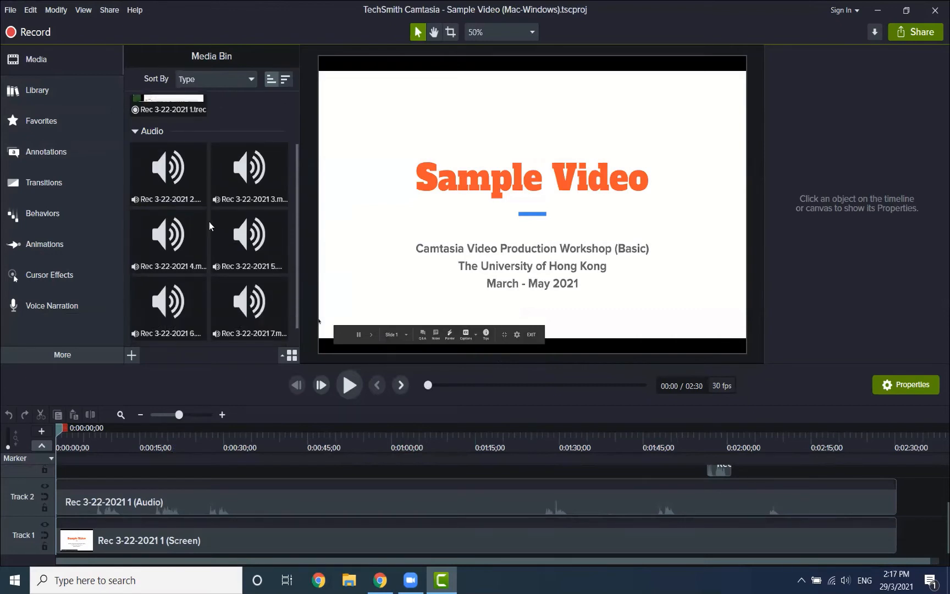
pyautogui.scroll(3, 208, 241)
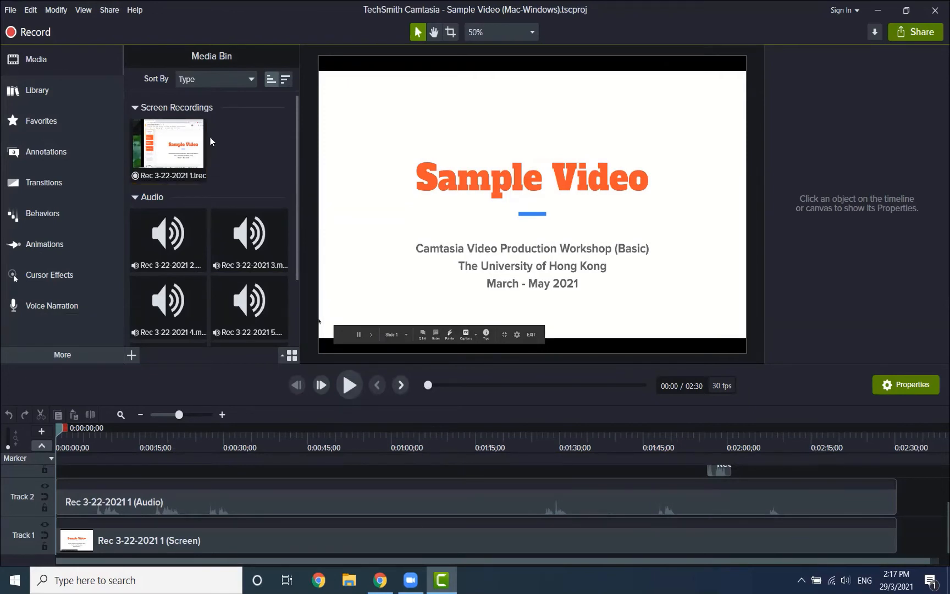
pyautogui.scroll(-1, 235, 276)
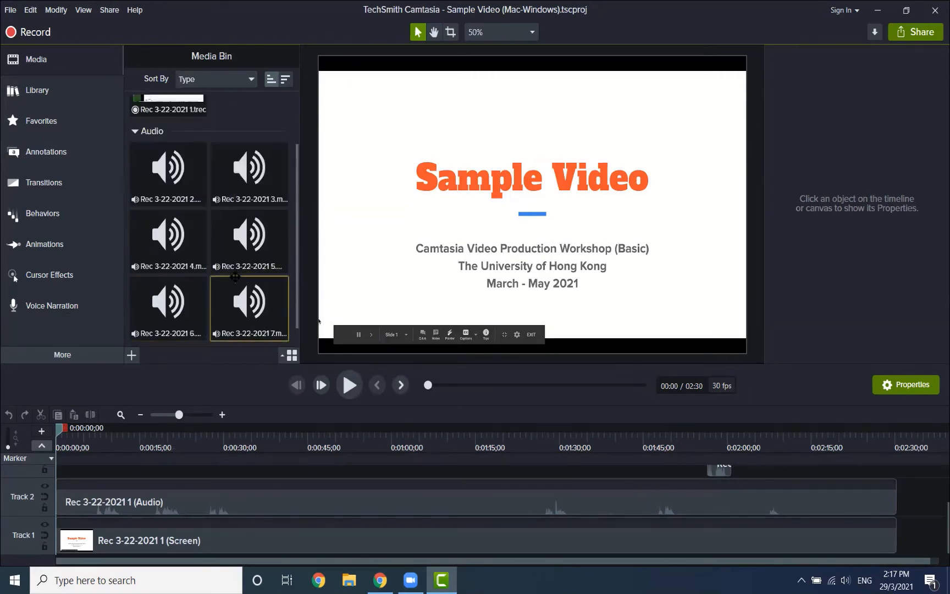
pyautogui.scroll(1, 228, 334)
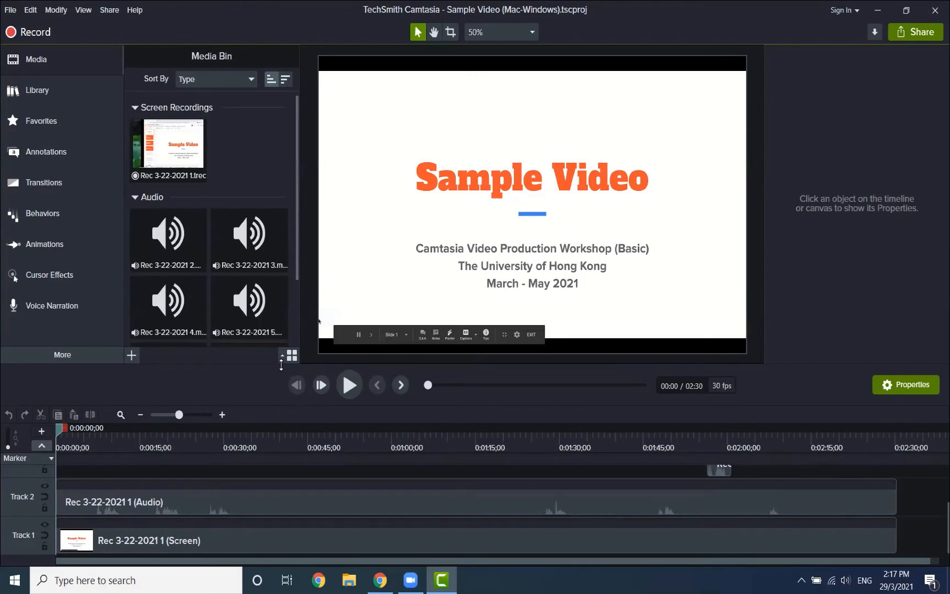
pyautogui.moveTo(281, 367); pyautogui.dragTo(288, 348)
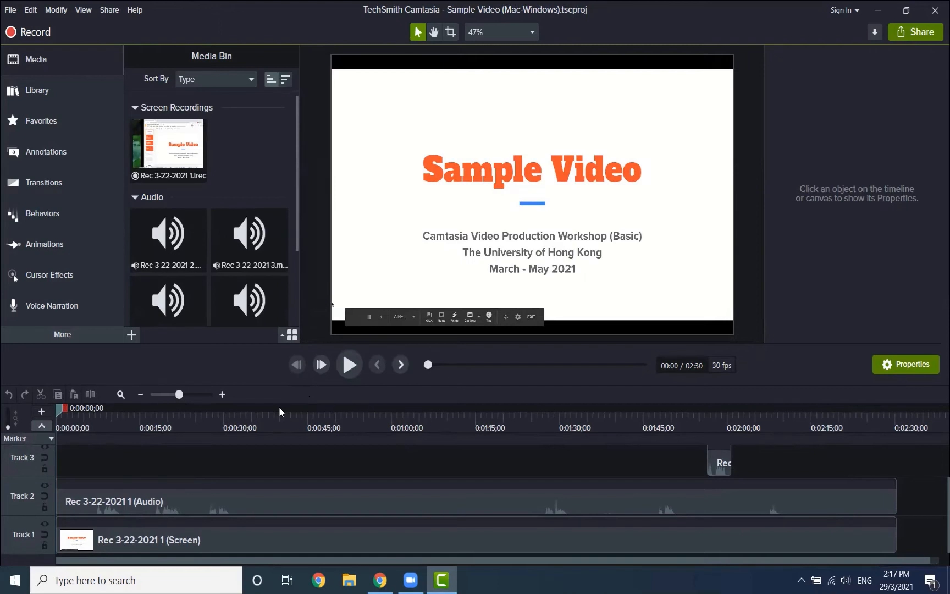
pyautogui.click(11, 14)
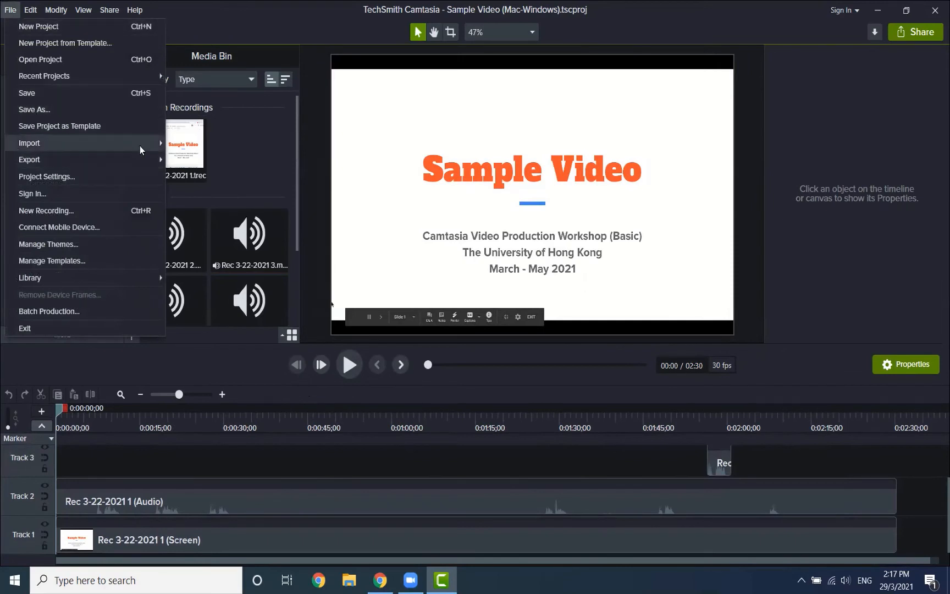
pyautogui.moveTo(169, 148)
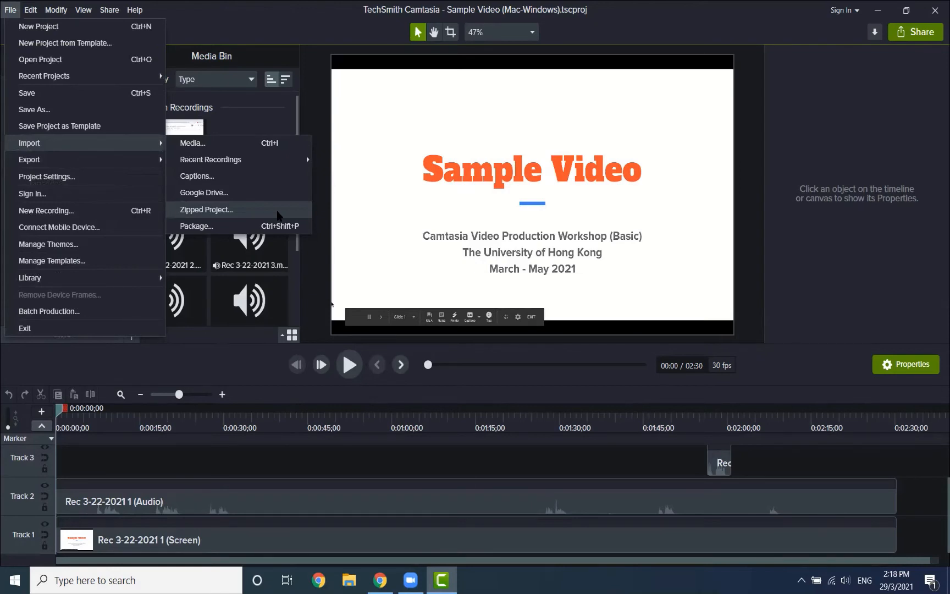
pyautogui.click(284, 27)
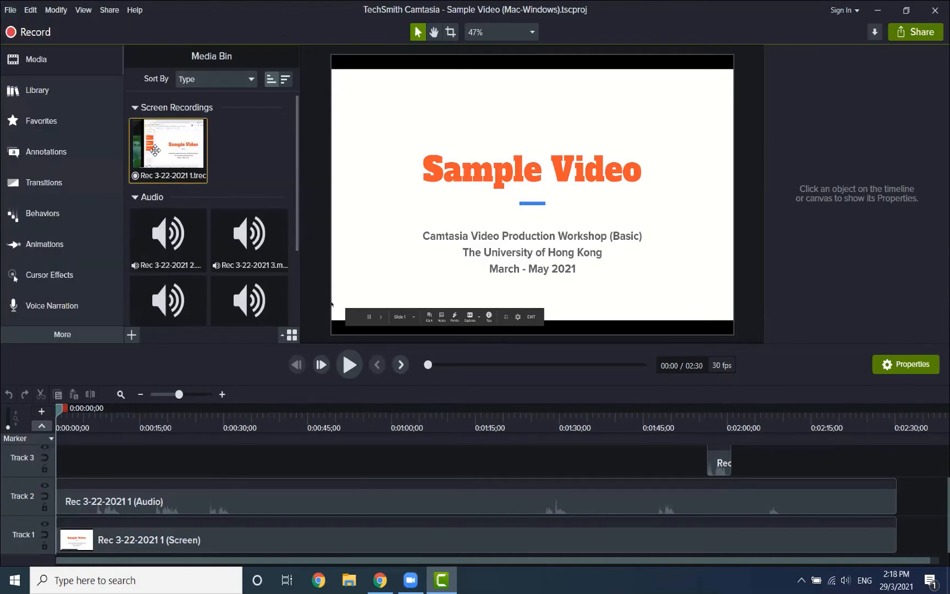
pyautogui.click(202, 245)
pyautogui.click(243, 256)
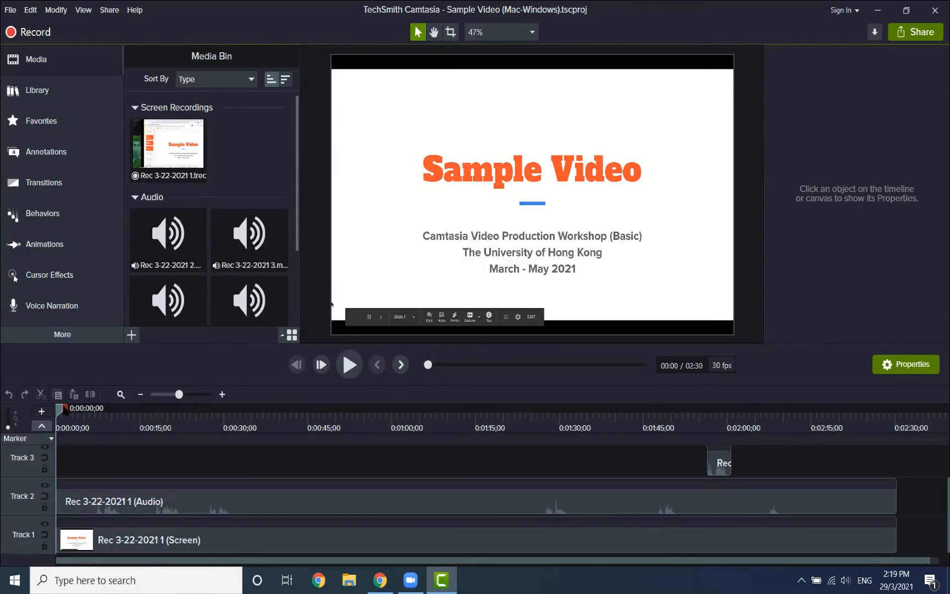
# Scrub the timeline playhead to about 7 seconds and on to about 15 seconds to preview the video.
pyautogui.moveTo(65, 409); pyautogui.dragTo(97, 382)
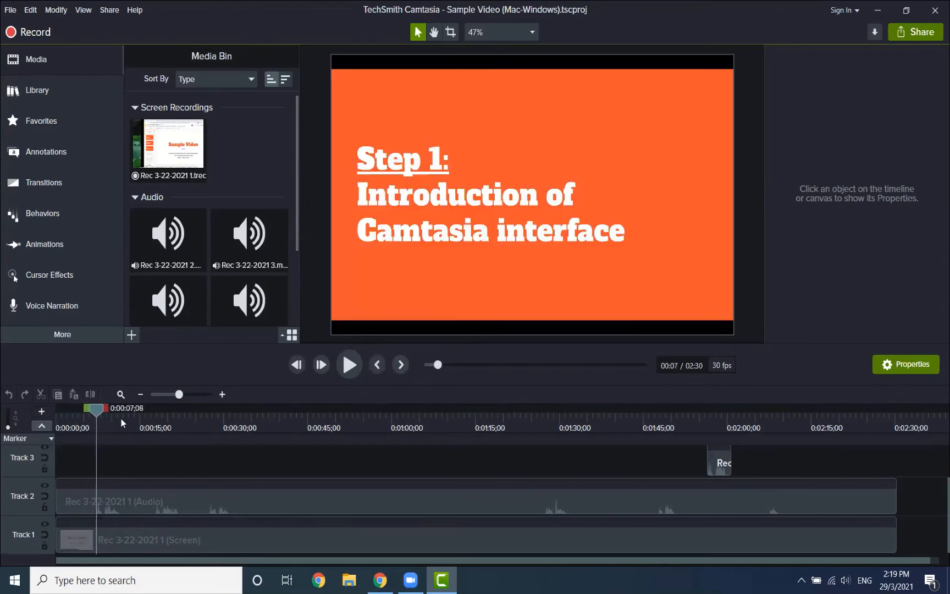
pyautogui.moveTo(97, 407); pyautogui.dragTo(146, 401)
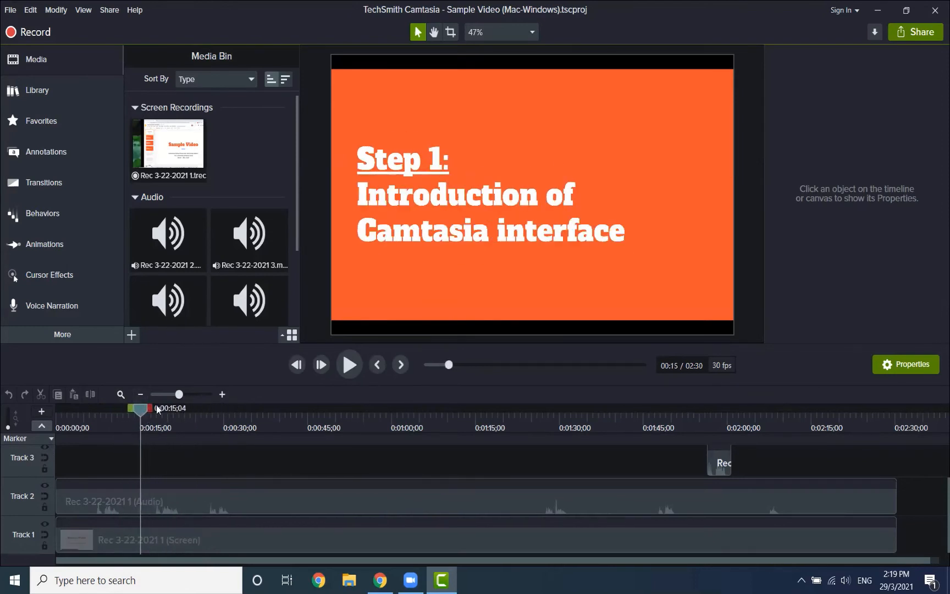
# Preview the video by scrubbing to about 19 seconds, playing brief stretches, and moving the playhead back to about 14 seconds.
pyautogui.moveTo(141, 410); pyautogui.dragTo(164, 412)
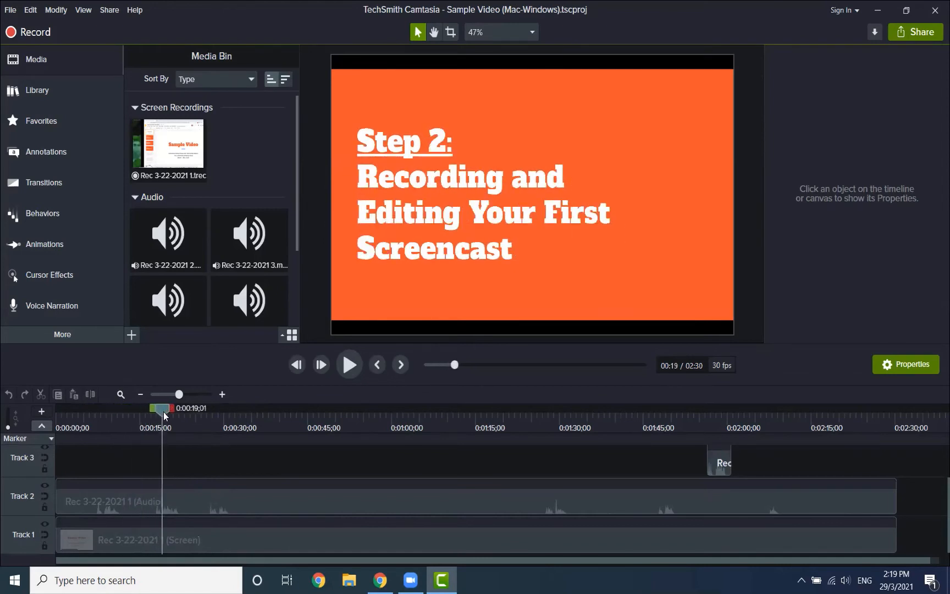
pyautogui.click(348, 374)
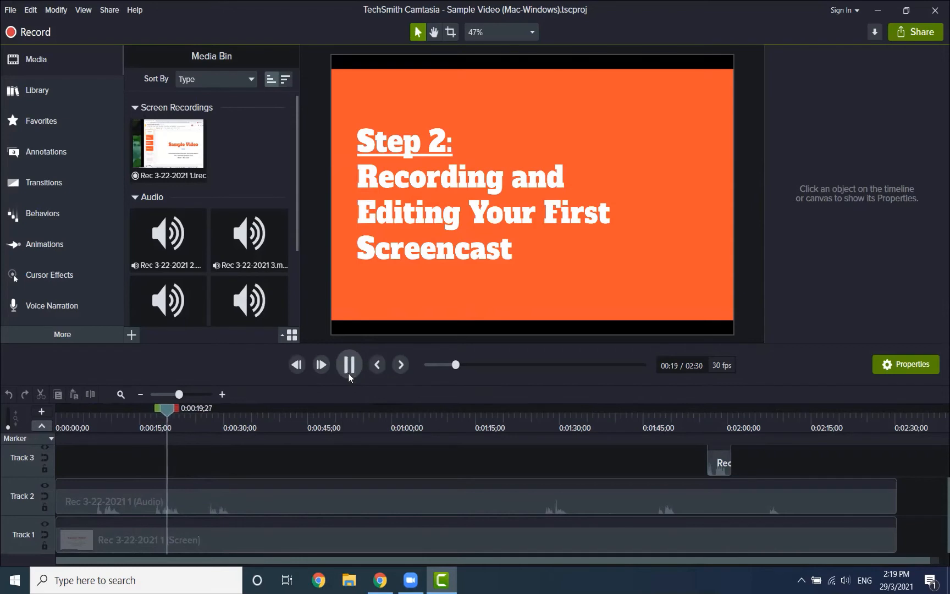
pyautogui.click(349, 374)
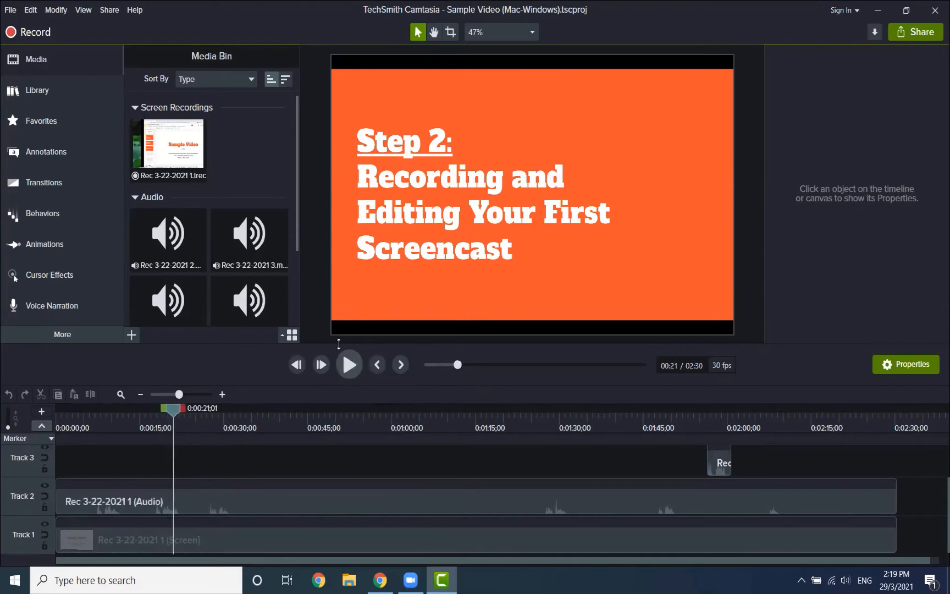
pyautogui.click(349, 372)
pyautogui.click(349, 373)
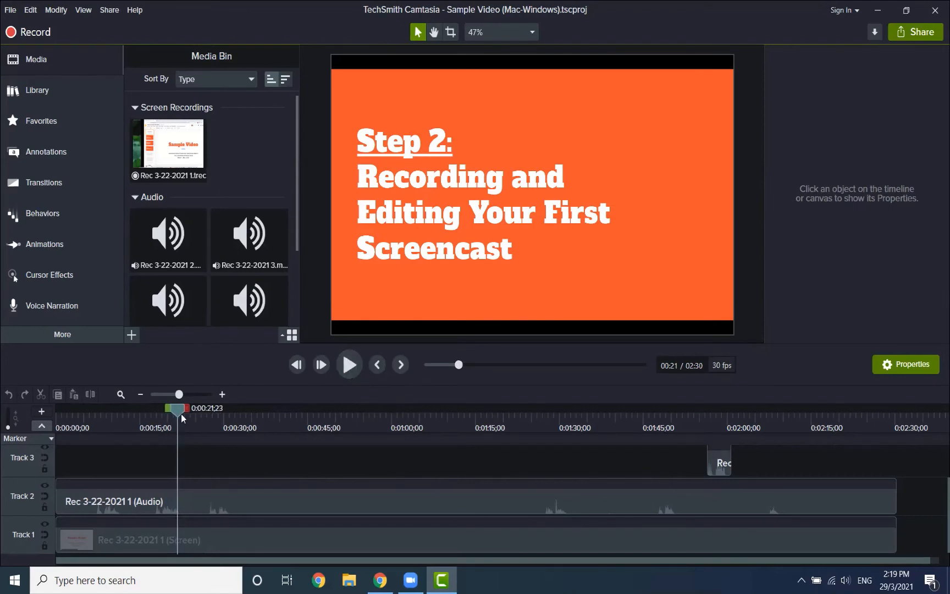
pyautogui.moveTo(177, 413); pyautogui.dragTo(136, 412)
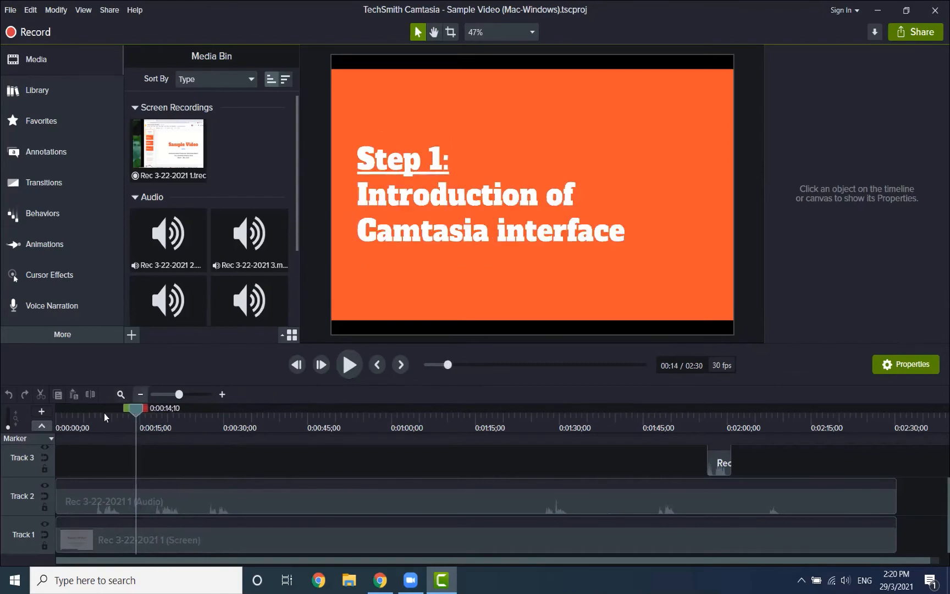
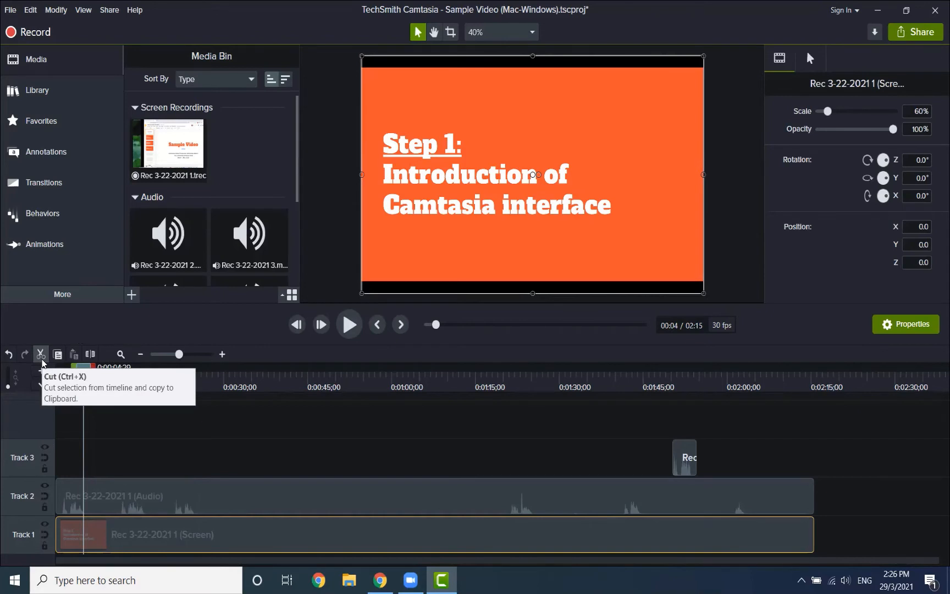
# Cut the screen recording clip from Track 1 and undo the cut.
pyautogui.click(40, 355)
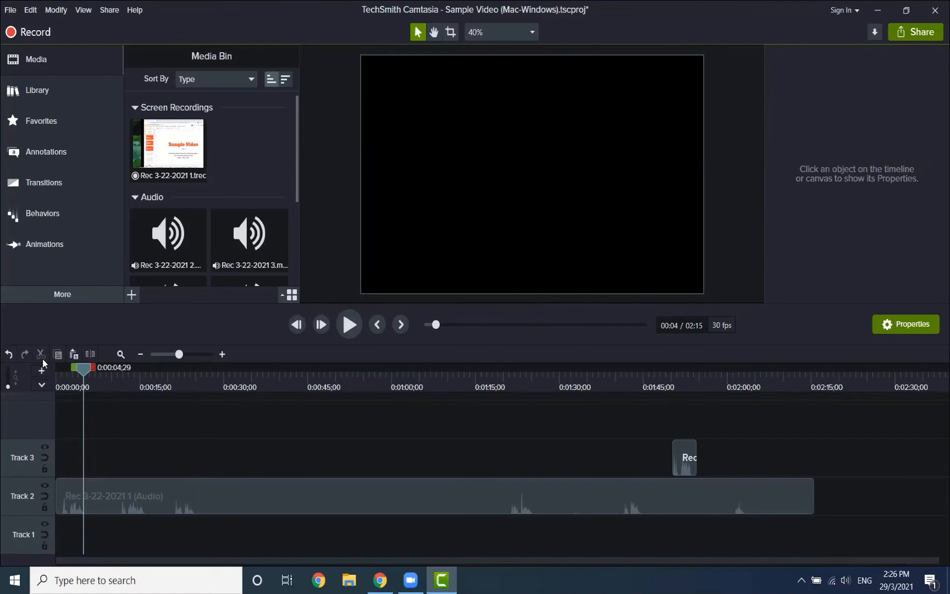
pyautogui.hotkey('ctrl', 'z')
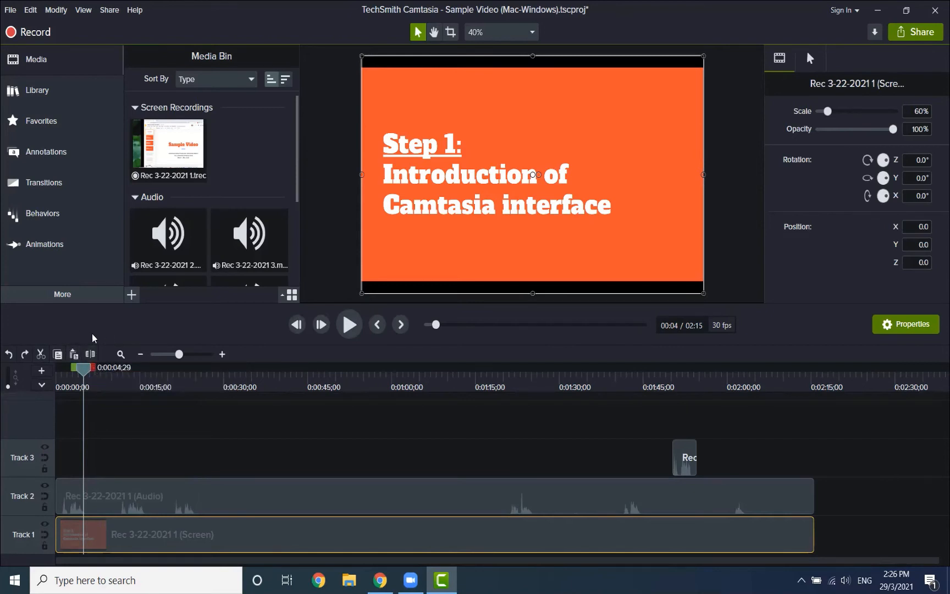
# Split the Track 1 screen clip at 0:00:04;29 and delete the short piece before the split.
pyautogui.click(90, 354)
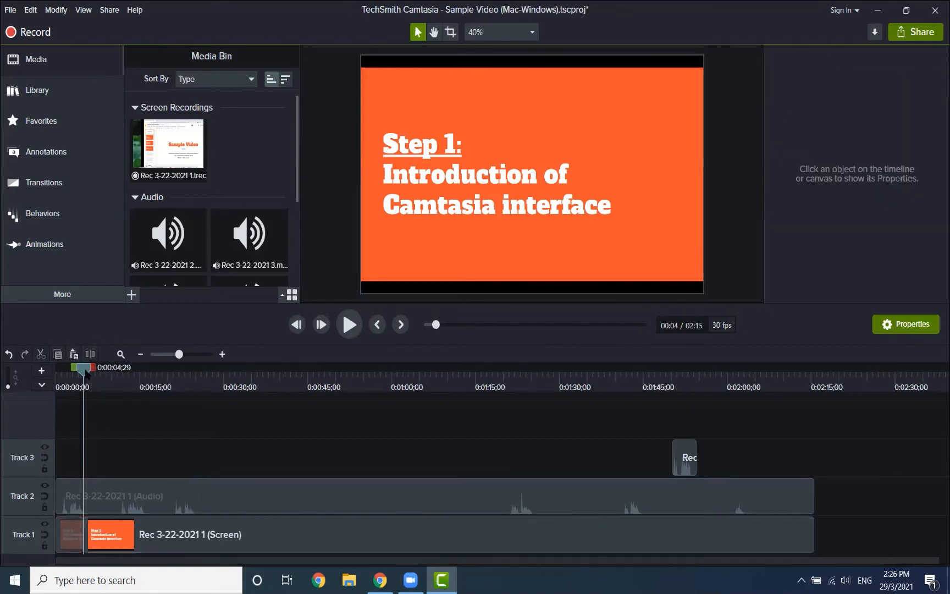
pyautogui.moveTo(85, 371); pyautogui.dragTo(117, 371)
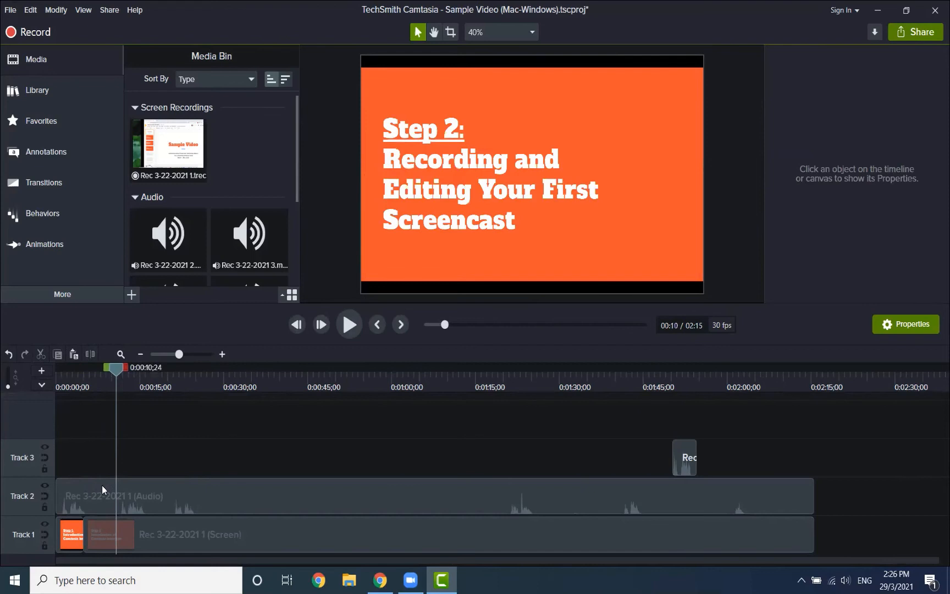
pyautogui.click(90, 533)
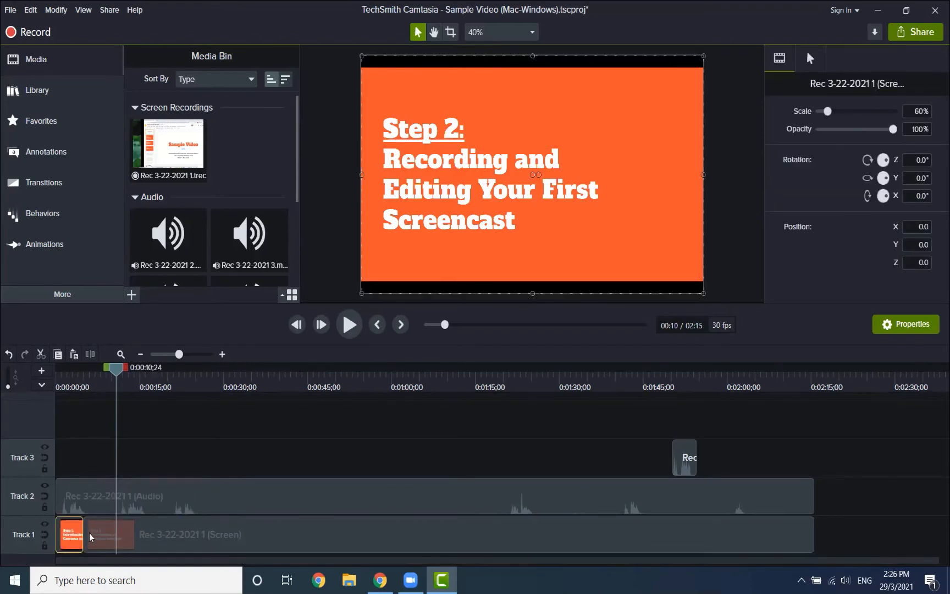
pyautogui.click(90, 537)
pyautogui.click(72, 538)
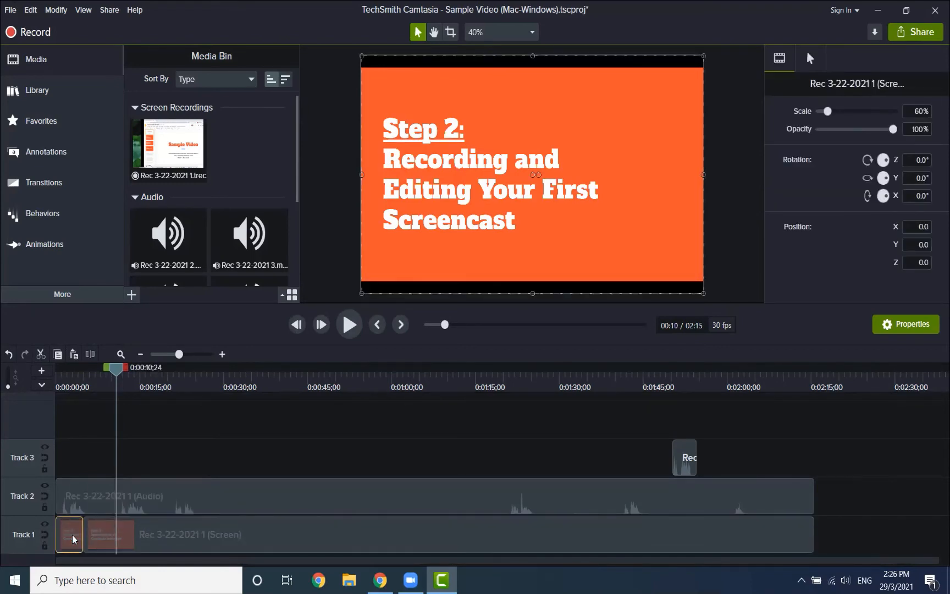
pyautogui.click(113, 535)
pyautogui.click(75, 541)
pyautogui.press('Delete')
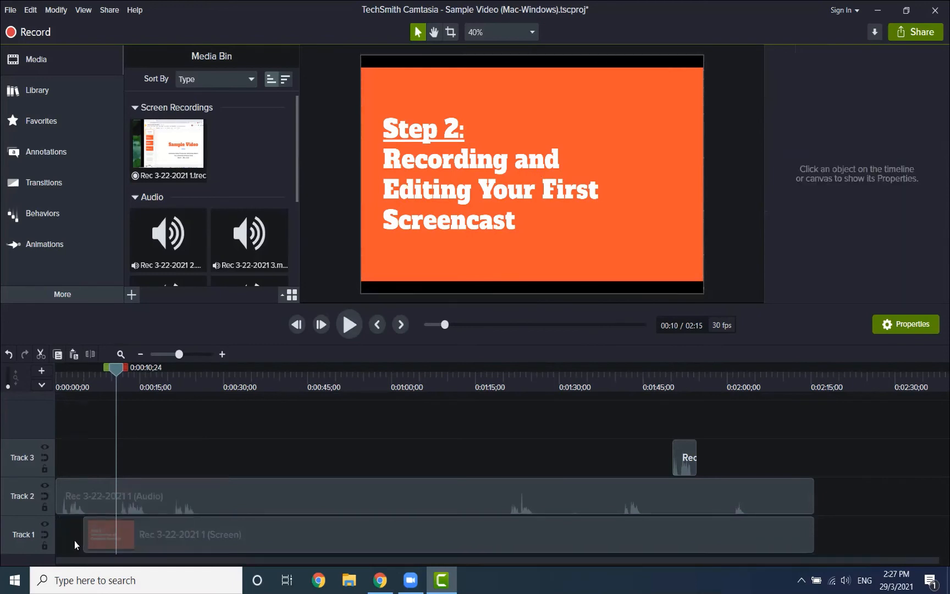
# Undo the deletion and the split of the Track 1 screen clip.
pyautogui.hotkey('ctrl', 'z')
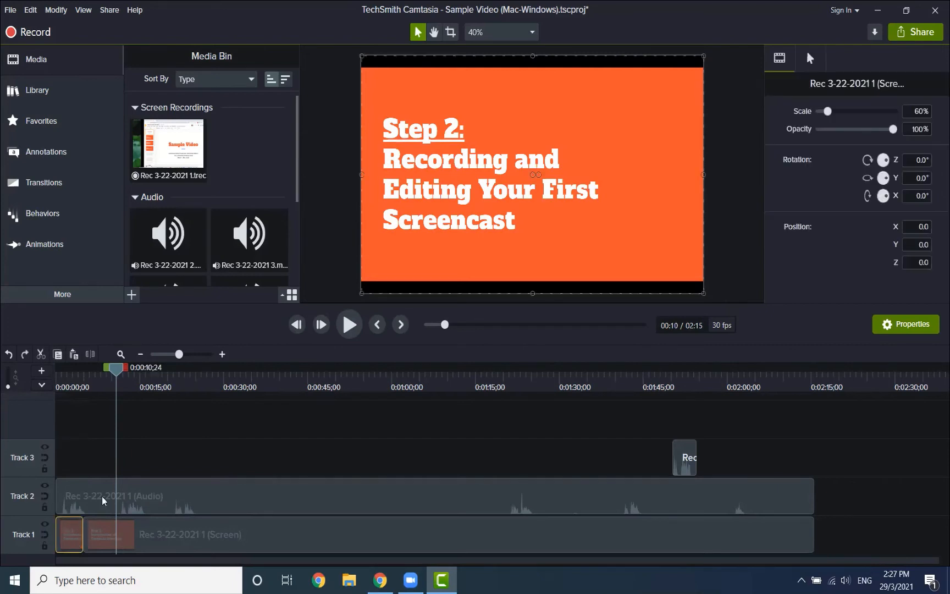
pyautogui.hotkey('ctrl', 'BackSpace')
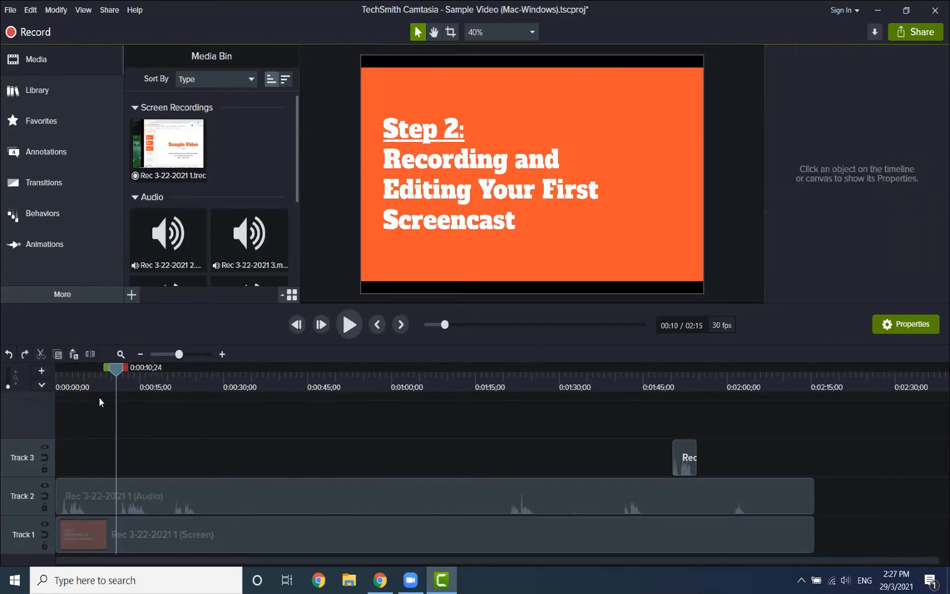
# Scrub the playhead back to about 4 seconds and forward through the slides to the Point 1 slide at about 52 seconds.
pyautogui.moveTo(114, 369); pyautogui.dragTo(119, 369)
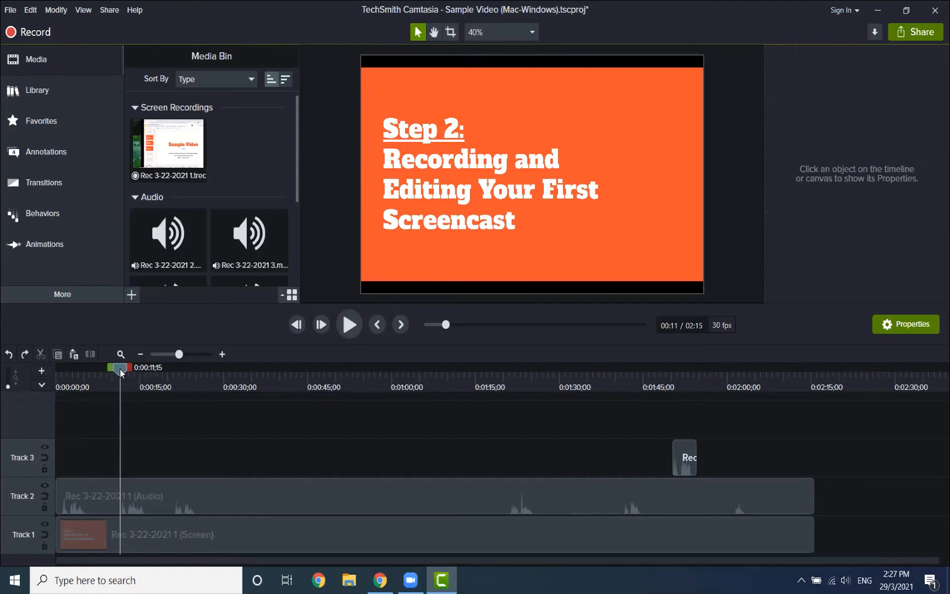
pyautogui.moveTo(124, 374); pyautogui.dragTo(86, 380)
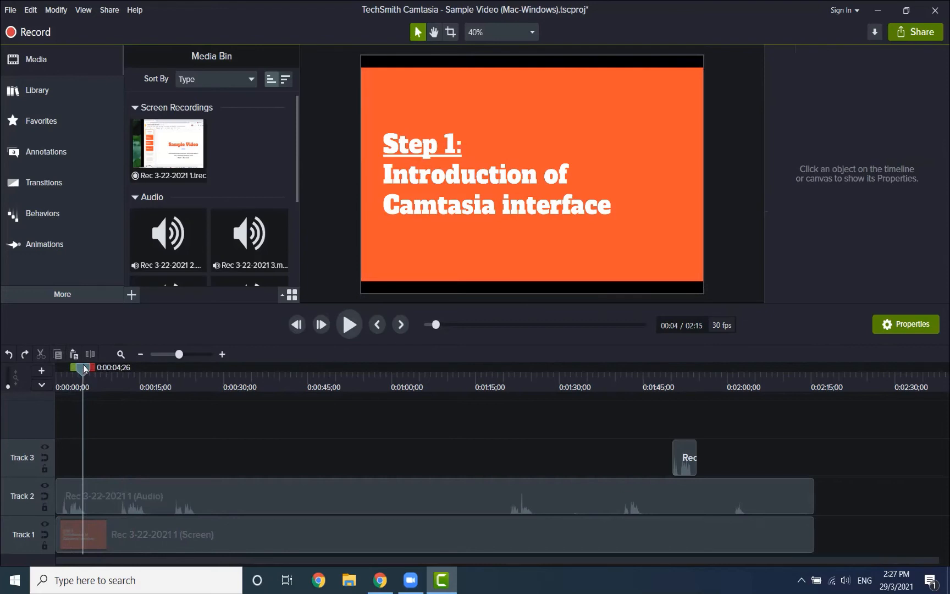
pyautogui.moveTo(84, 375); pyautogui.dragTo(117, 369)
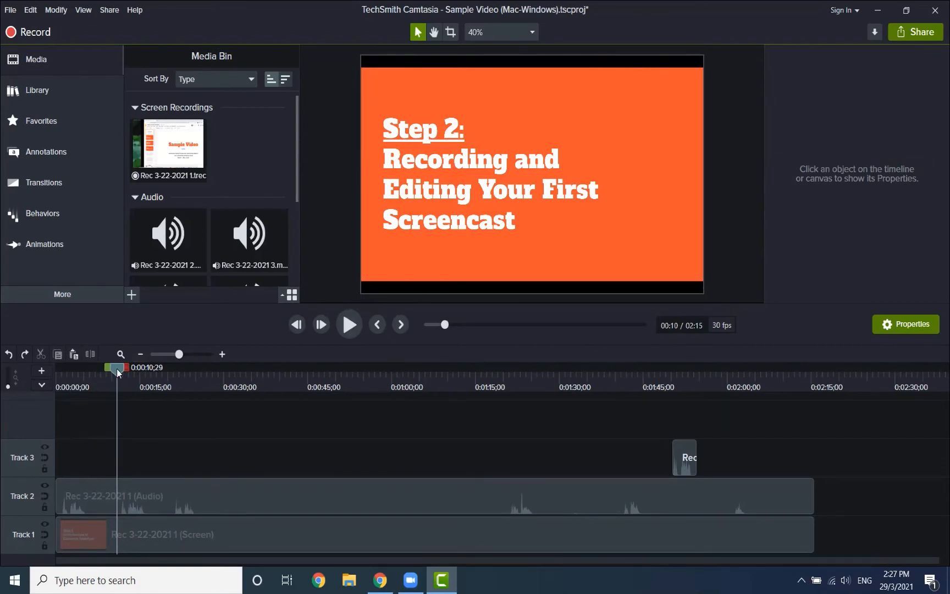
pyautogui.moveTo(117, 369); pyautogui.dragTo(178, 374)
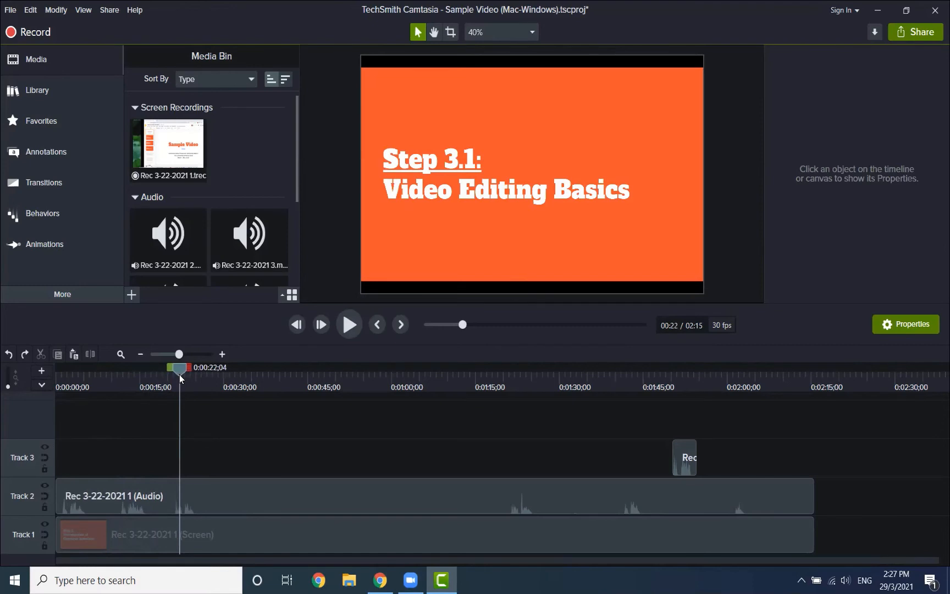
pyautogui.moveTo(179, 374); pyautogui.dragTo(227, 388)
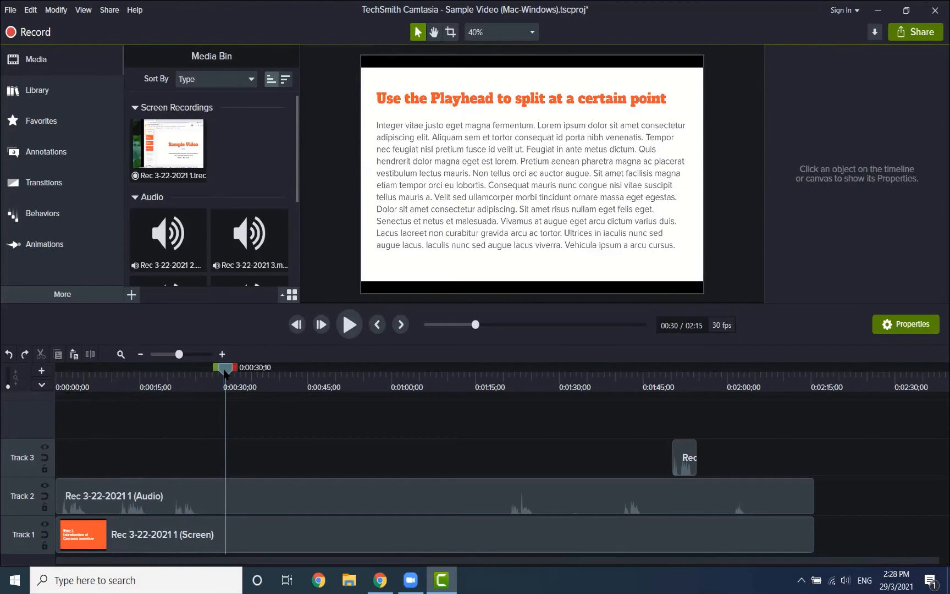
pyautogui.moveTo(225, 371); pyautogui.dragTo(349, 389)
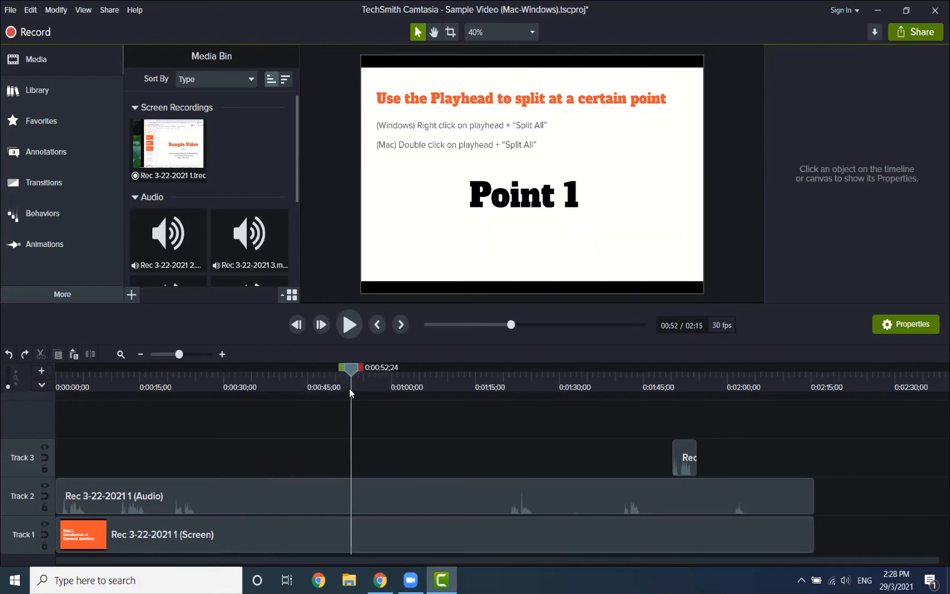
# Split the main audio clip on Track 2 and screen clip on Track 1 together at 0:00:53;20.
pyautogui.moveTo(350, 392); pyautogui.dragTo(351, 428)
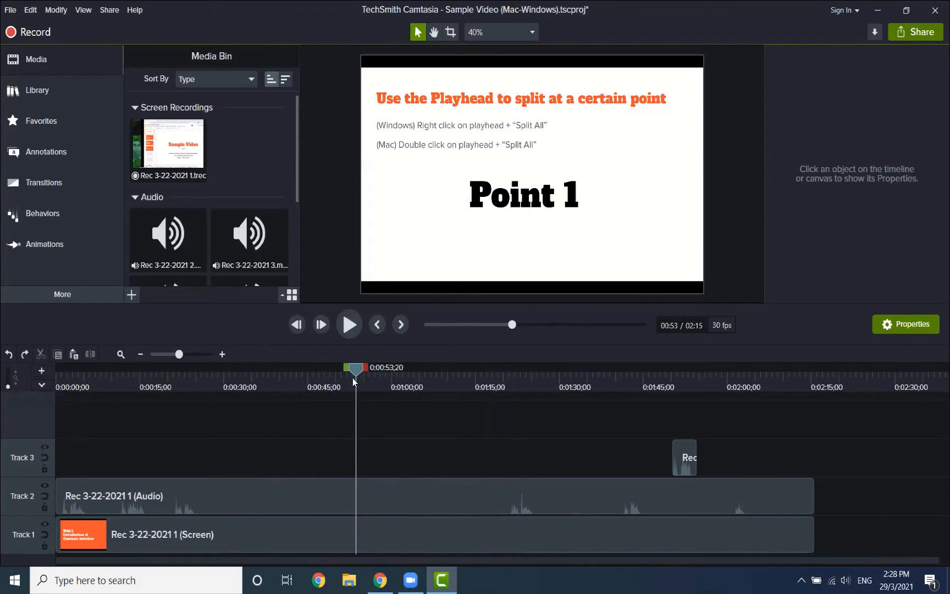
pyautogui.moveTo(345, 415); pyautogui.dragTo(367, 526)
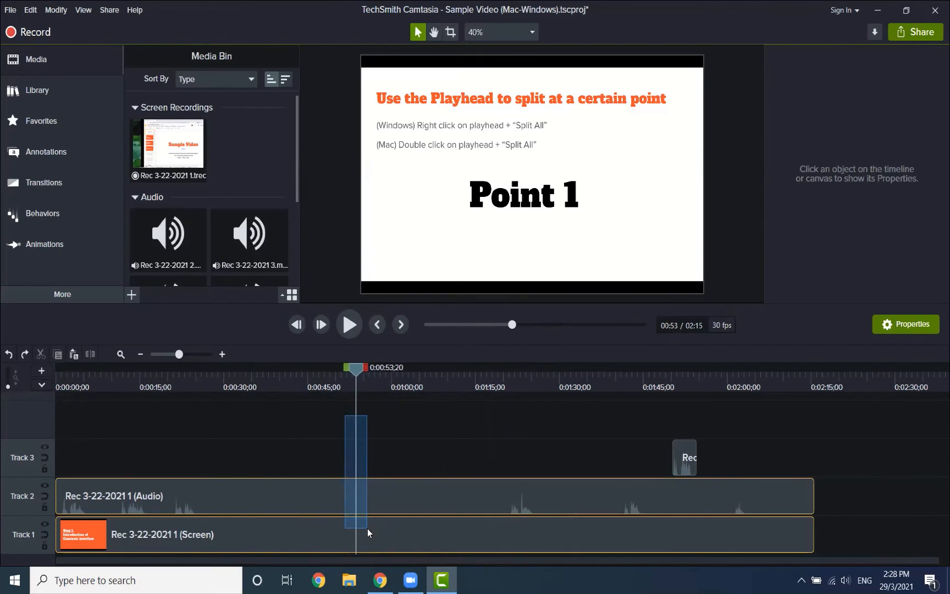
pyautogui.moveTo(368, 528); pyautogui.dragTo(367, 529)
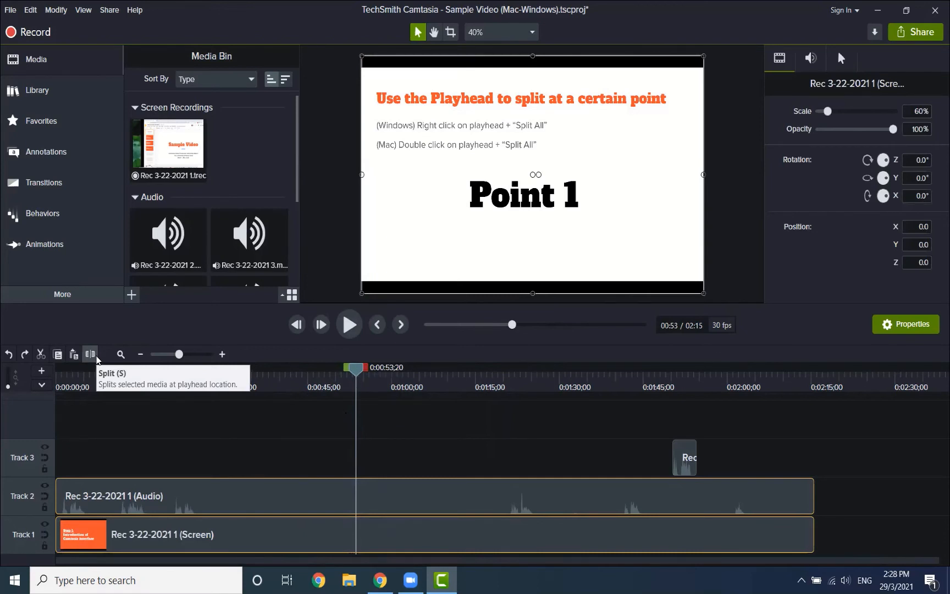
pyautogui.click(97, 357)
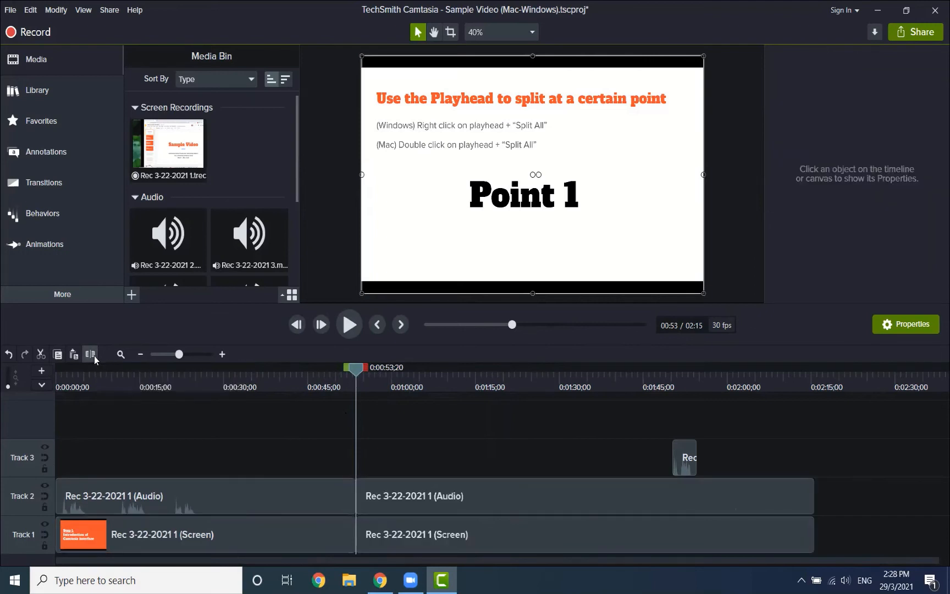
# Check the separated audio and screen pieces after the split, and undo the split.
pyautogui.moveTo(356, 367); pyautogui.dragTo(389, 370)
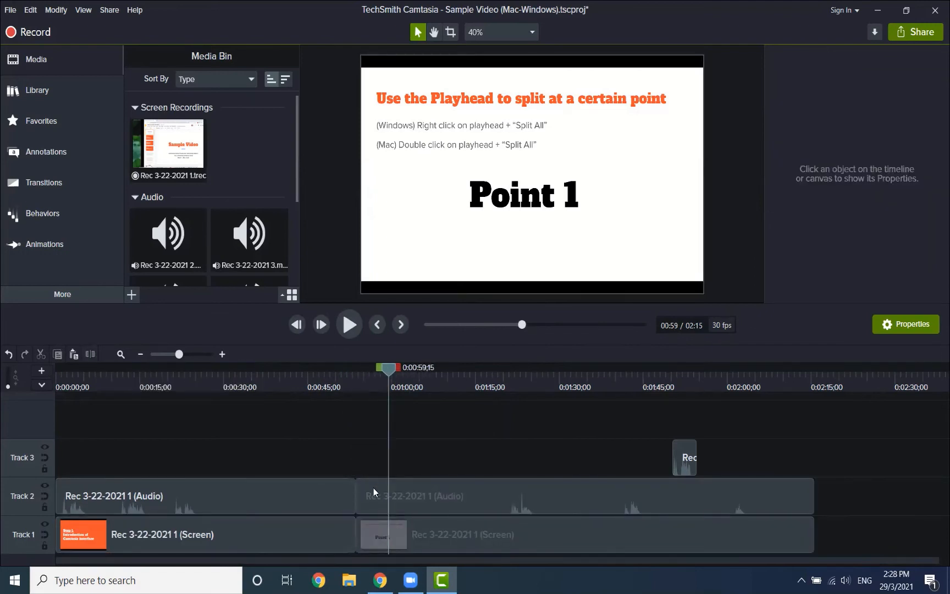
pyautogui.click(373, 489)
pyautogui.click(377, 530)
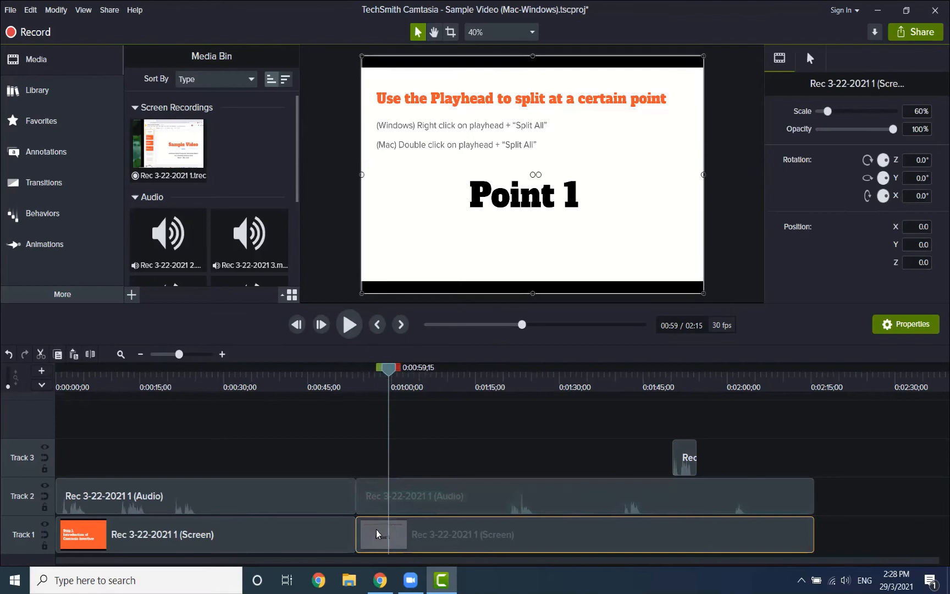
pyautogui.click(374, 495)
pyautogui.click(371, 443)
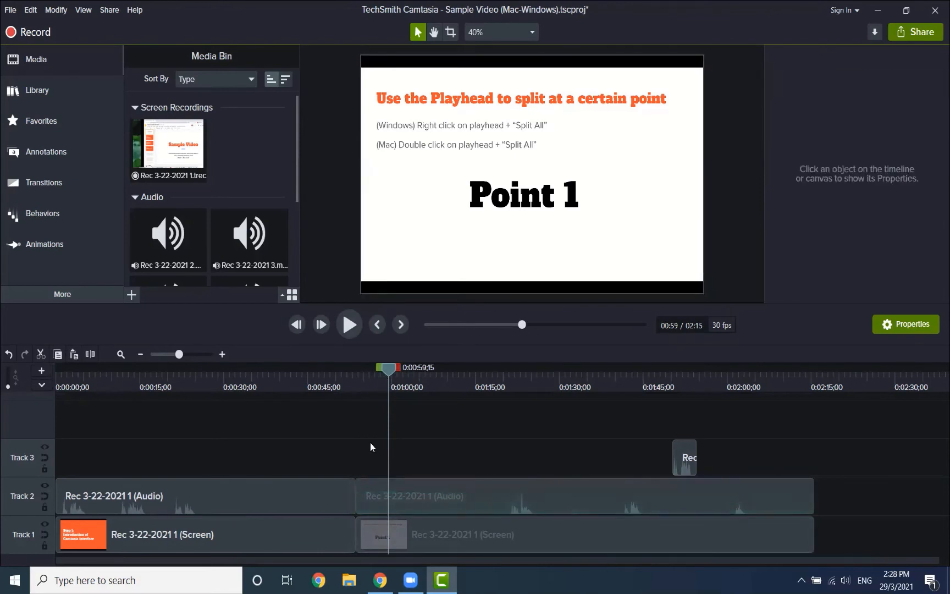
pyautogui.hotkey('ctrl', 'z')
# Split the selected audio and screen clips at 0:00:56;01 using Split Selected, and undo the split.
pyautogui.moveTo(391, 376); pyautogui.dragTo(371, 376)
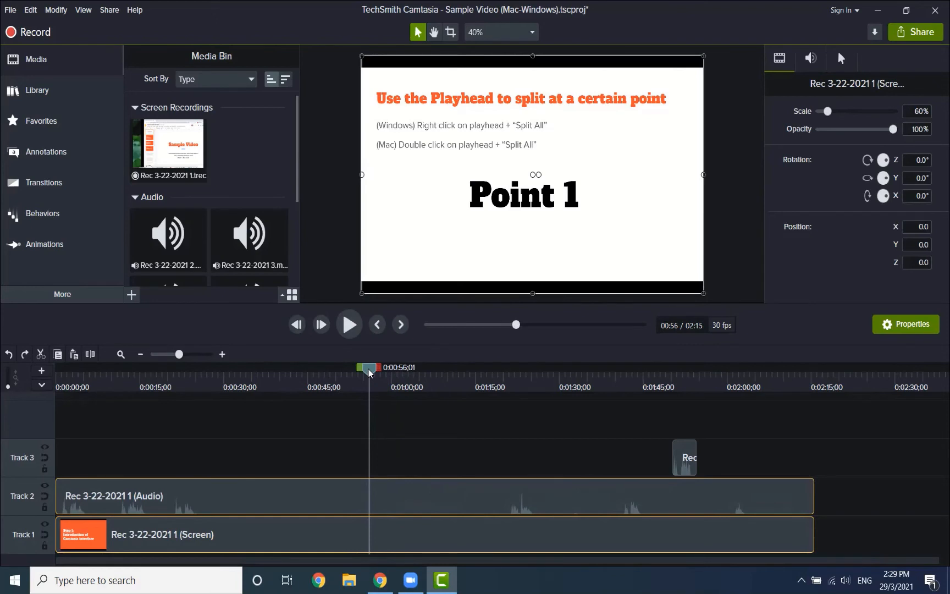
pyautogui.rightClick(369, 372)
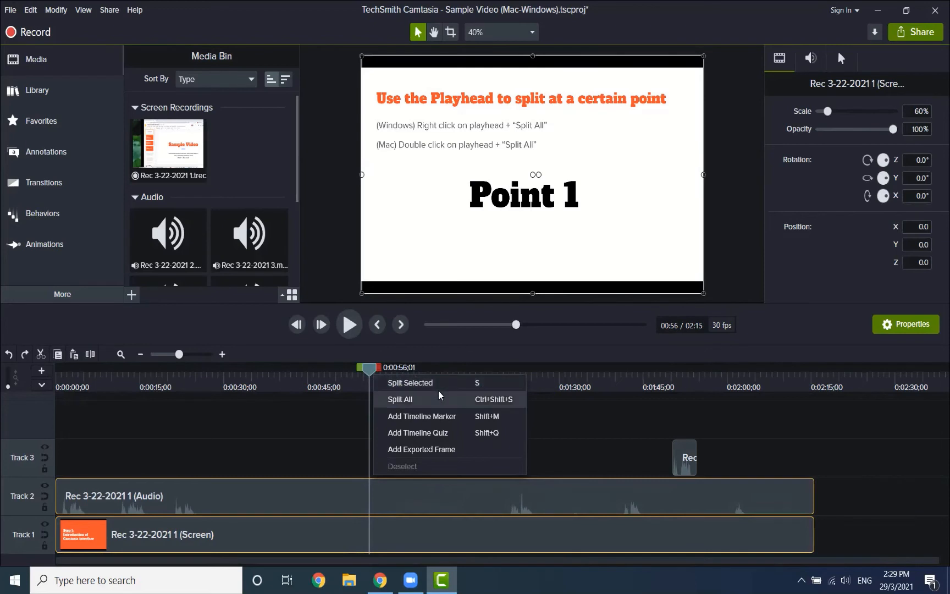
pyautogui.click(438, 385)
pyautogui.moveTo(369, 366); pyautogui.dragTo(407, 526)
pyautogui.click(386, 441)
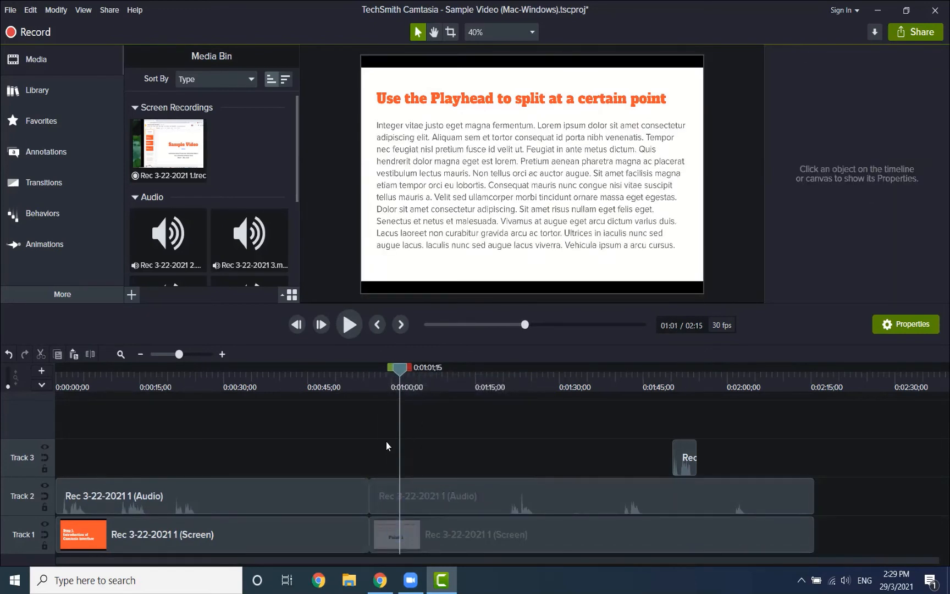
pyautogui.hotkey('ctrl', 'z')
# Deselect the clips, split all media at 0:00:58;23 using Split All, and return the playhead to about 59 seconds.
pyautogui.moveTo(400, 367); pyautogui.dragTo(387, 372)
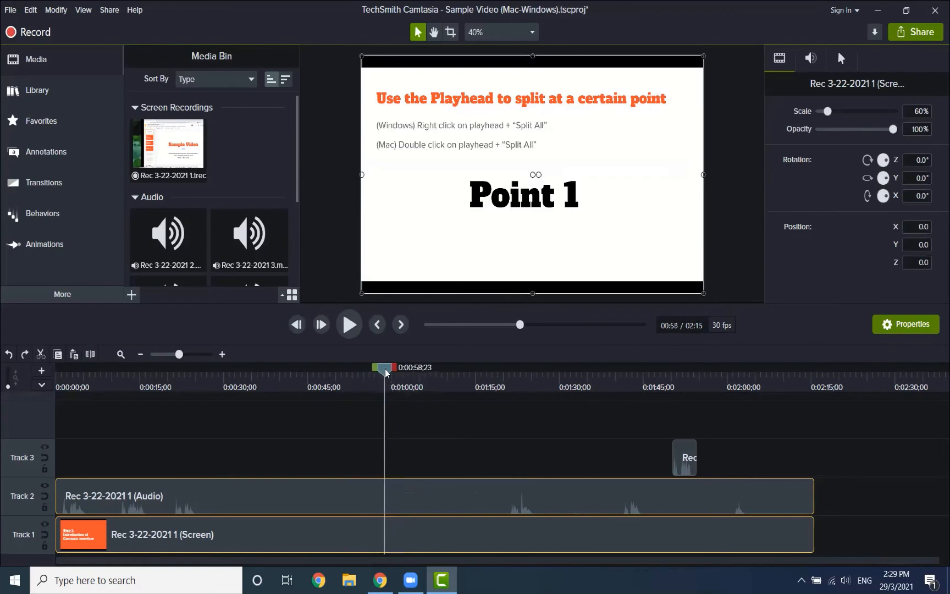
pyautogui.rightClick(385, 372)
pyautogui.click(386, 388)
pyautogui.rightClick(385, 372)
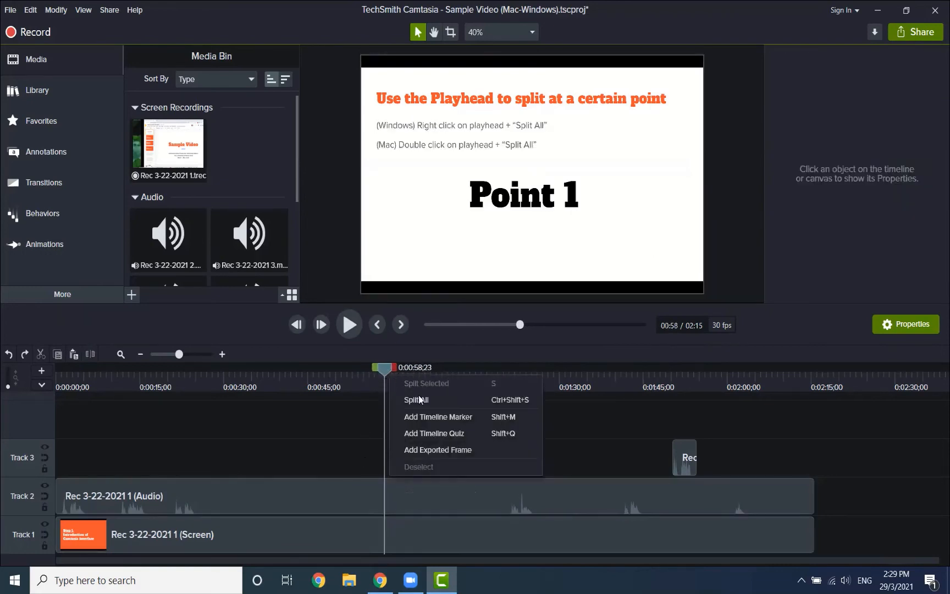
pyautogui.click(431, 402)
pyautogui.moveTo(386, 368); pyautogui.dragTo(415, 389)
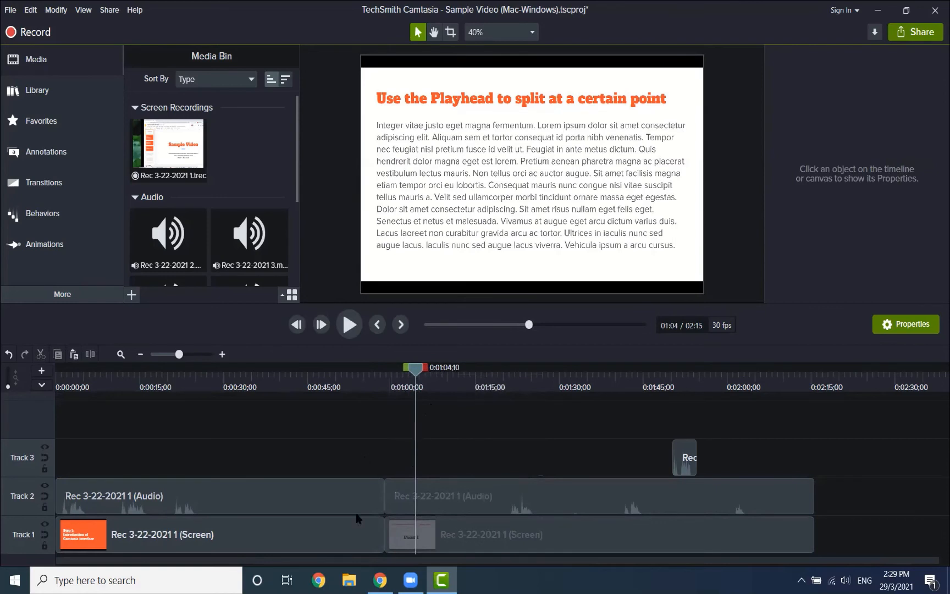
pyautogui.moveTo(415, 371); pyautogui.dragTo(384, 375)
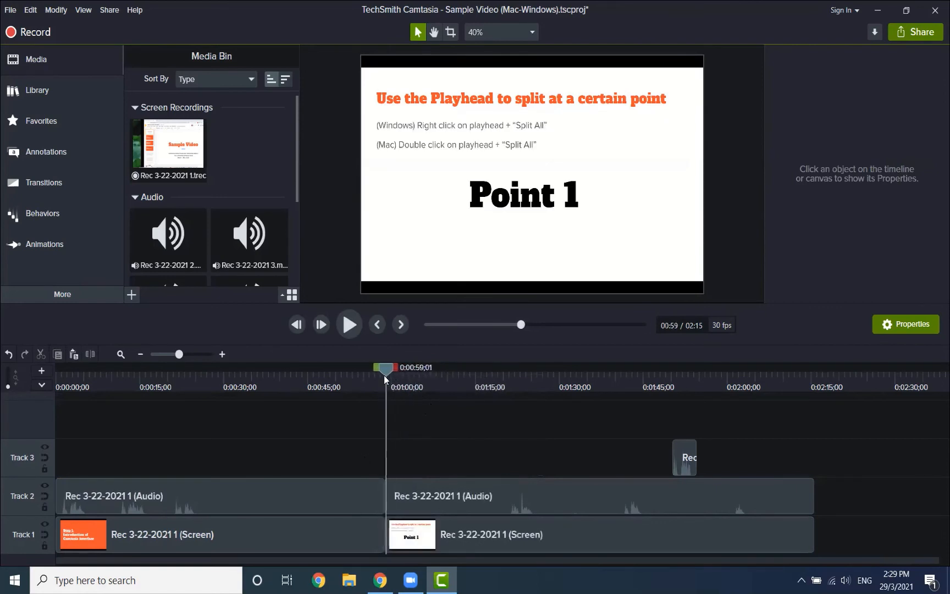
# Undo the previous split, split all media again at 0:00:58;26, and move the playhead to 0:01:02;04.
pyautogui.hotkey('ctrl', 'z')
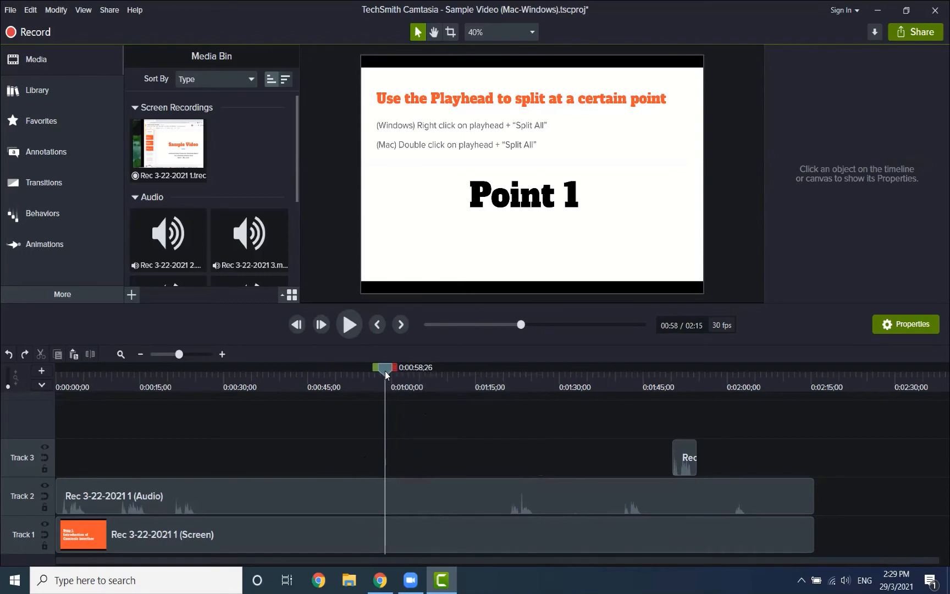
pyautogui.rightClick(385, 371)
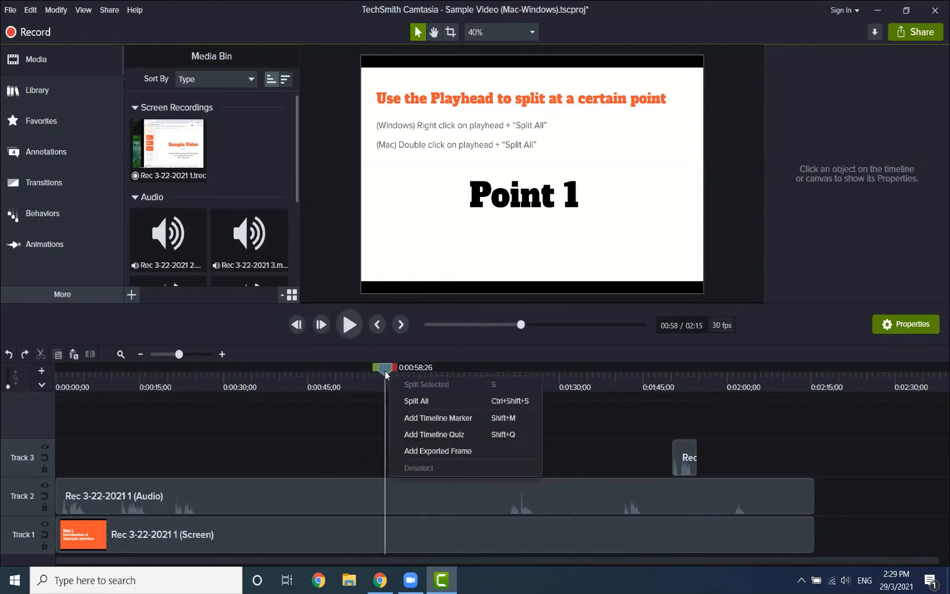
pyautogui.click(466, 407)
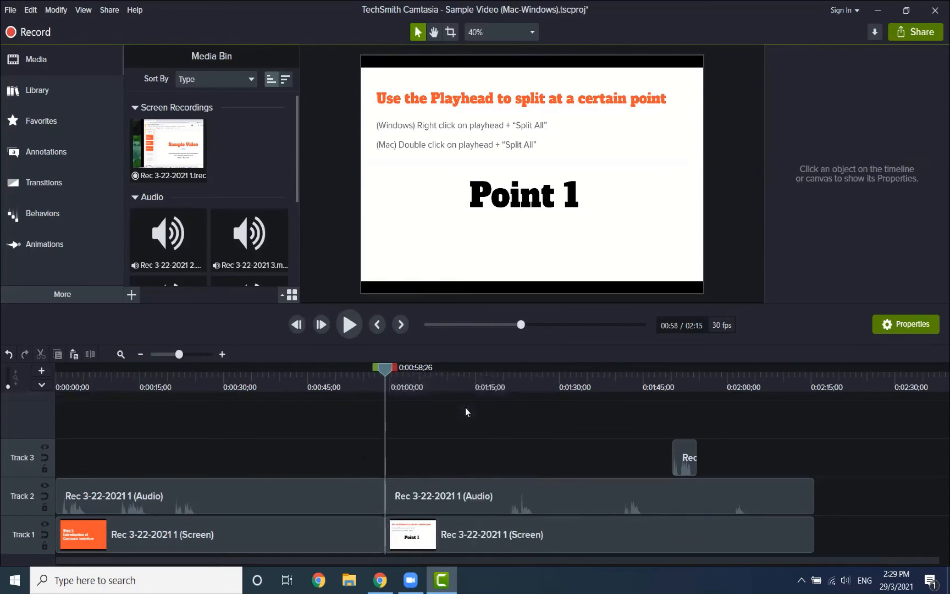
pyautogui.moveTo(391, 371); pyautogui.dragTo(410, 373)
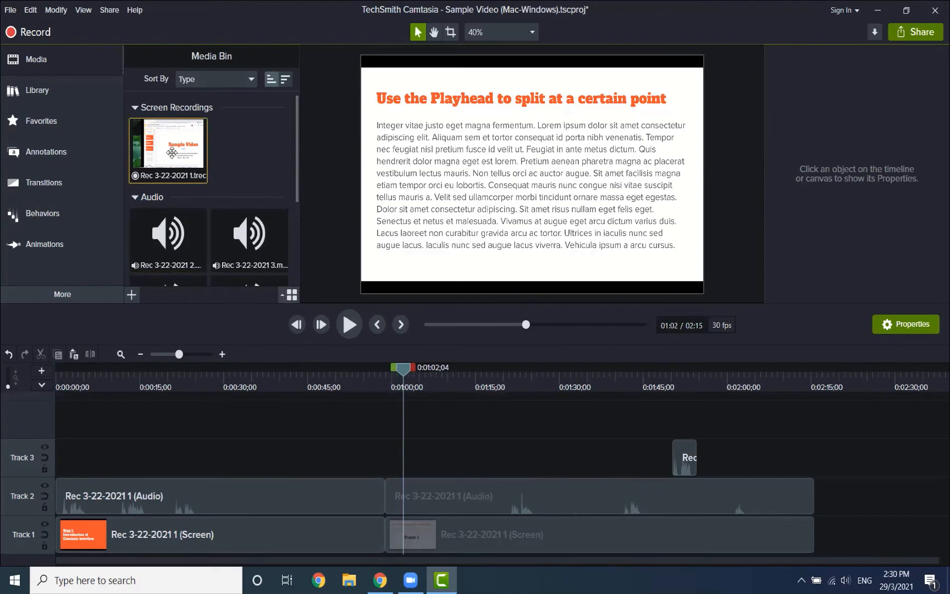
# Import the video file 2. New Content from the Windows folder into the Media Bin.
pyautogui.click(135, 302)
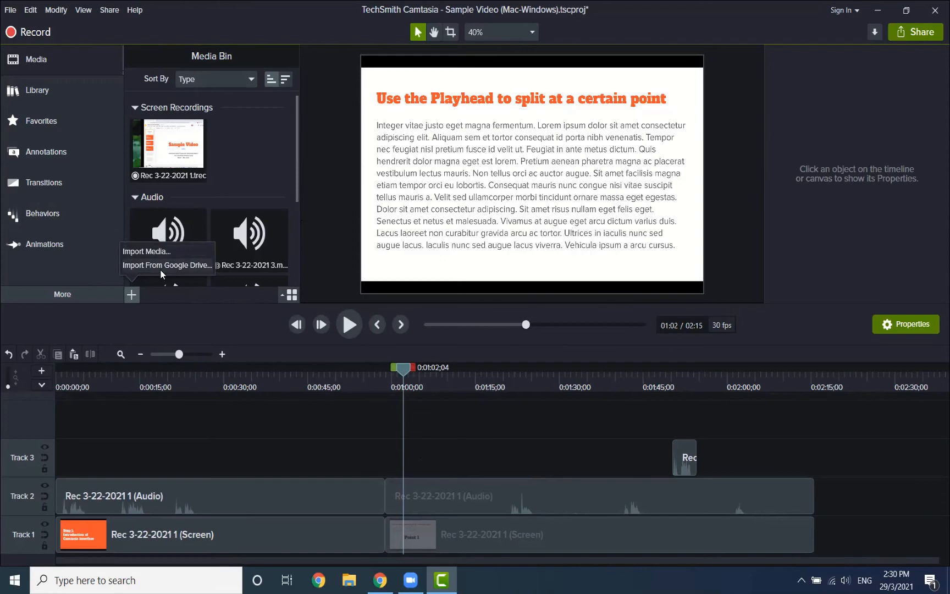
pyautogui.click(171, 255)
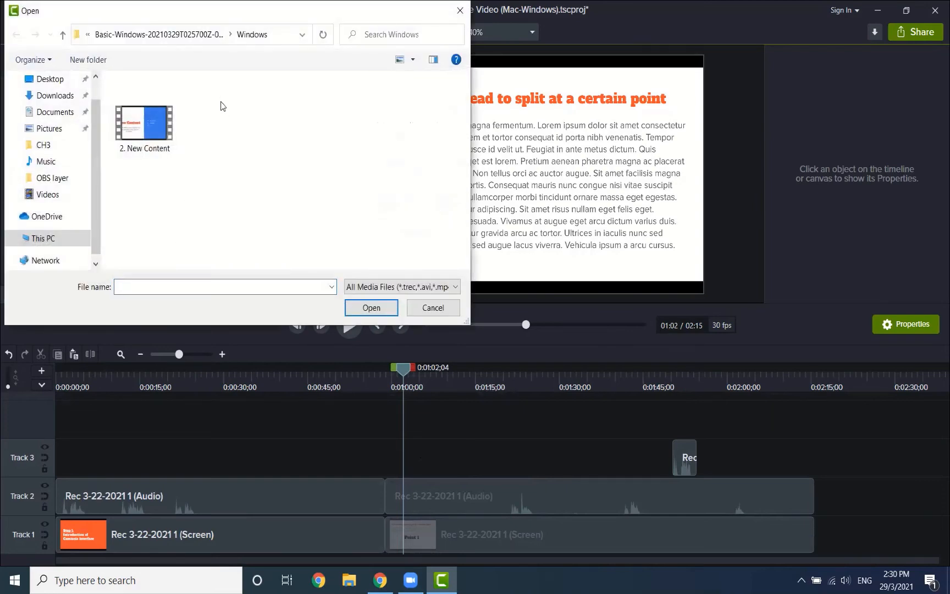
pyautogui.doubleClick(142, 149)
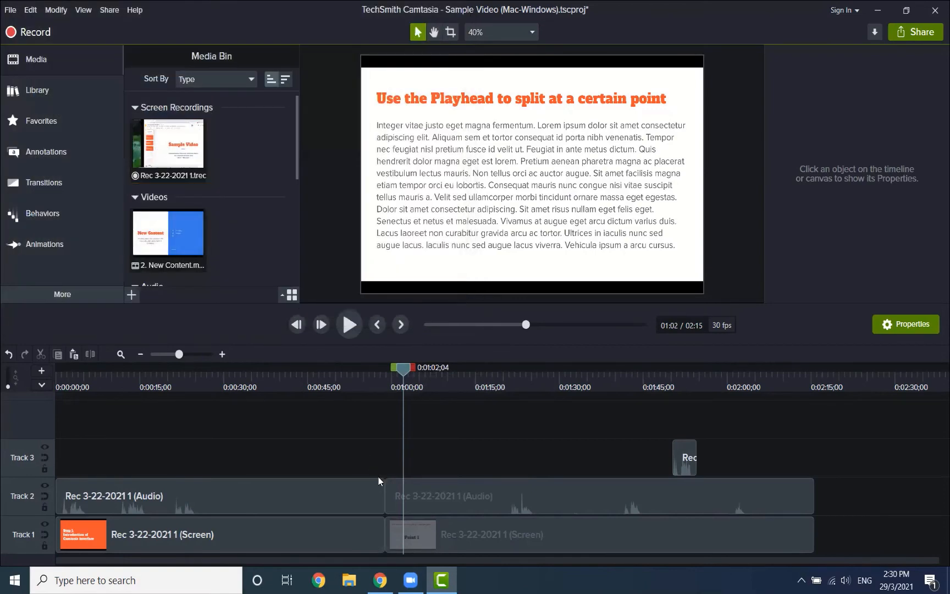
# Insert the 2. New Content video on Track 1 at the split, pushing the second audio and screen pieces back.
pyautogui.moveTo(403, 444); pyautogui.dragTo(446, 551)
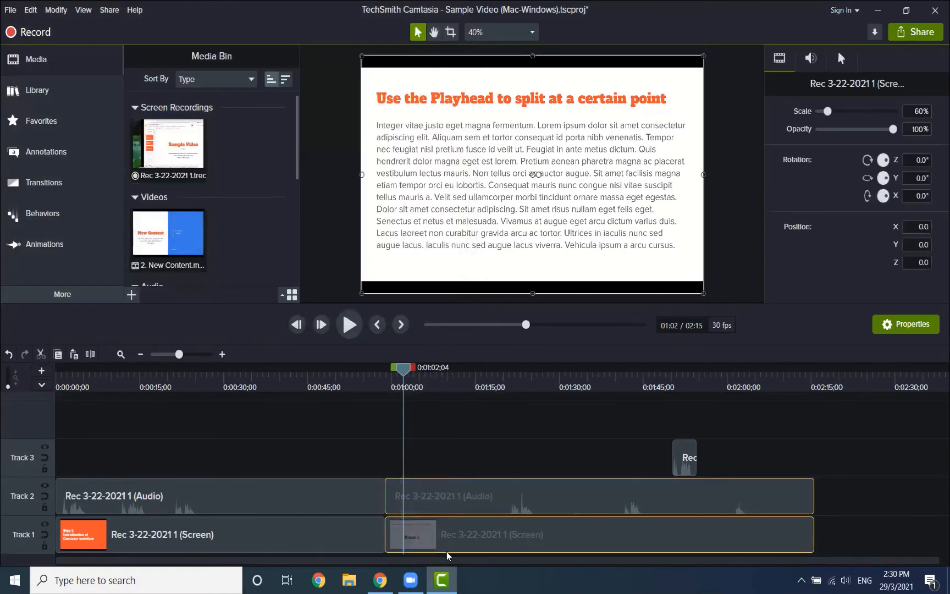
pyautogui.click(433, 460)
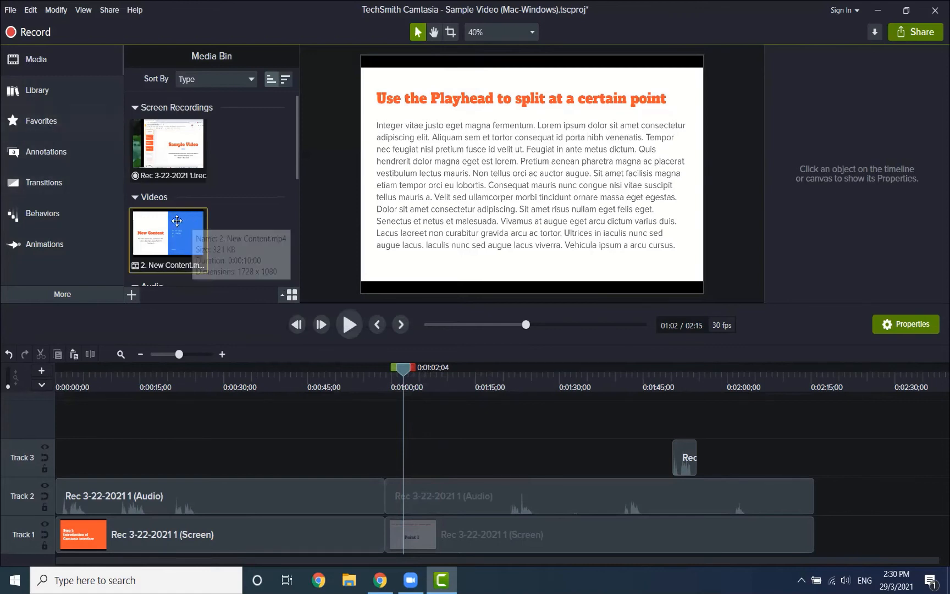
pyautogui.moveTo(171, 223); pyautogui.dragTo(385, 418)
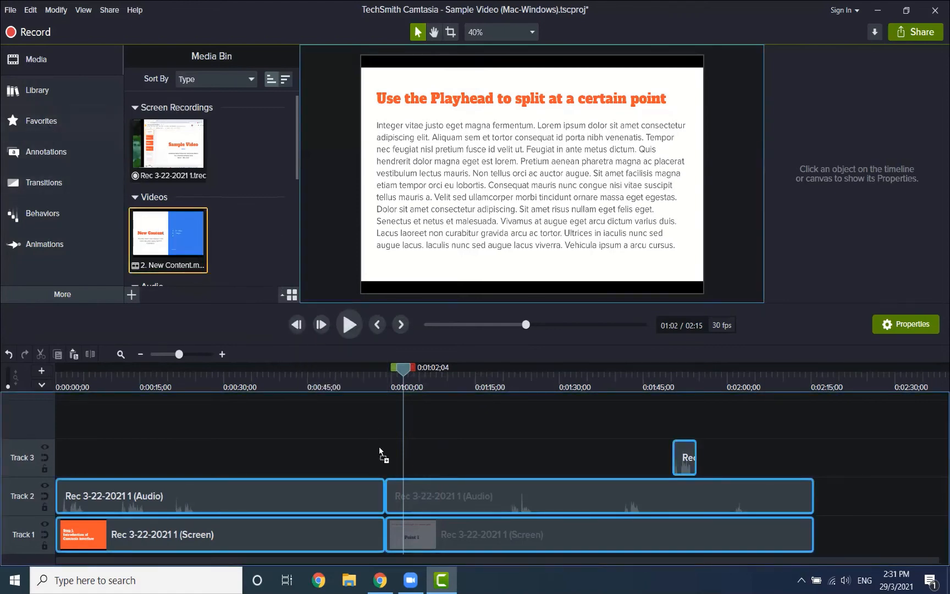
pyautogui.moveTo(389, 493); pyautogui.dragTo(414, 537)
pyautogui.click(413, 456)
pyautogui.click(421, 465)
pyautogui.click(415, 519)
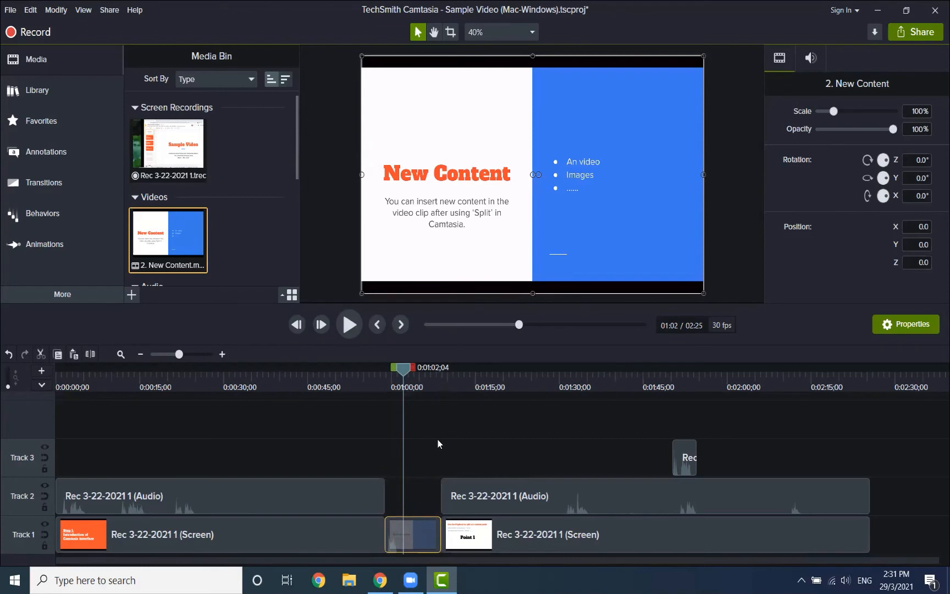
# Check the inserted video between the split pieces with the playhead at 0:01:00;27, and undo the insertion.
pyautogui.click(437, 440)
pyautogui.moveTo(400, 367); pyautogui.dragTo(396, 367)
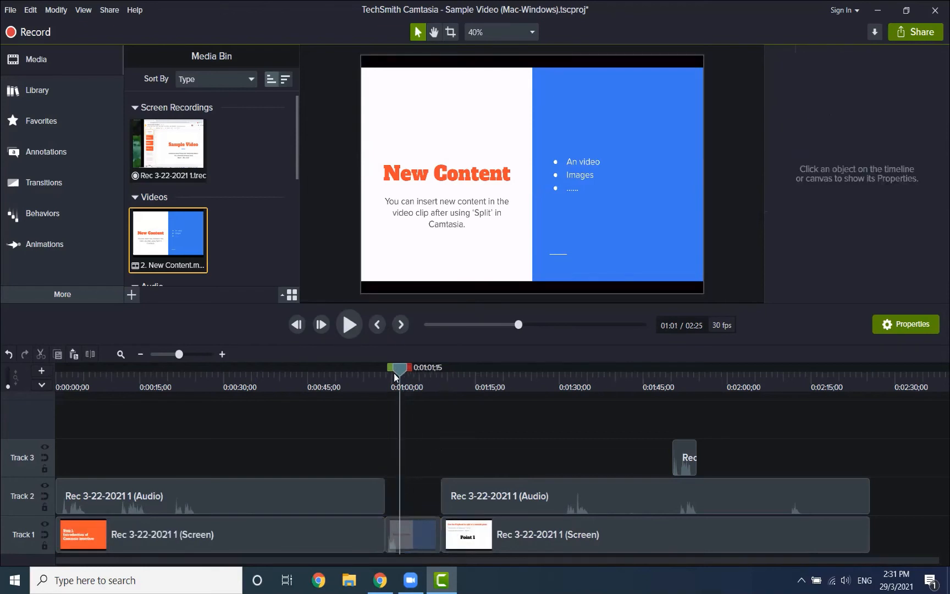
pyautogui.click(366, 520)
pyautogui.click(465, 535)
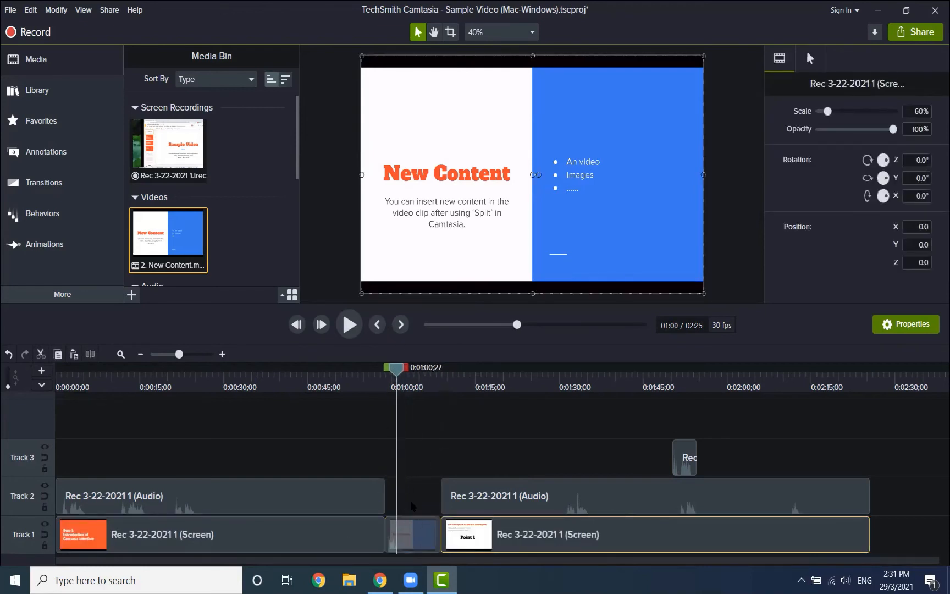
pyautogui.click(432, 486)
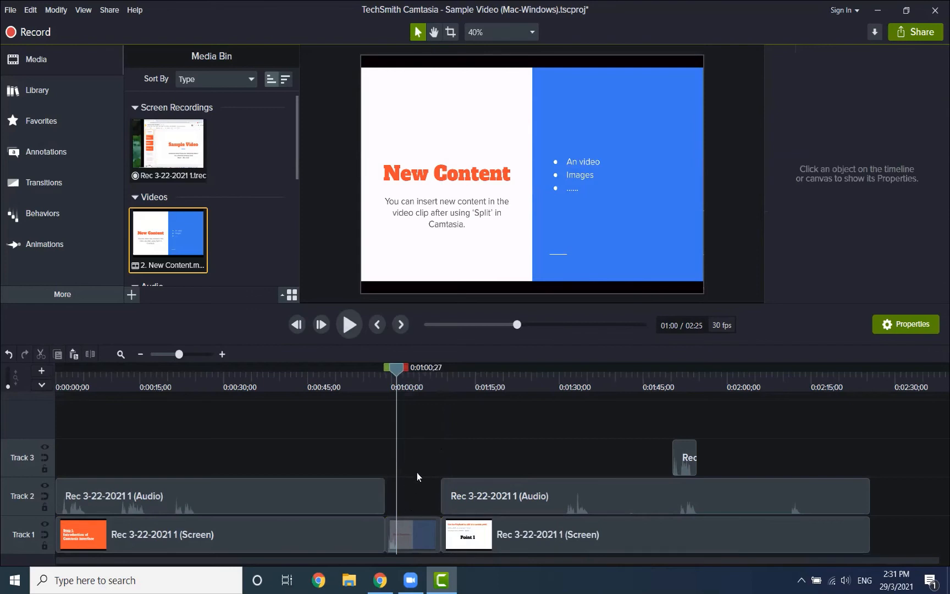
pyautogui.hotkey('ctrl', 'z')
pyautogui.hotkey('ctrl', 'z')
pyautogui.hotkey('ctrl', 'z')
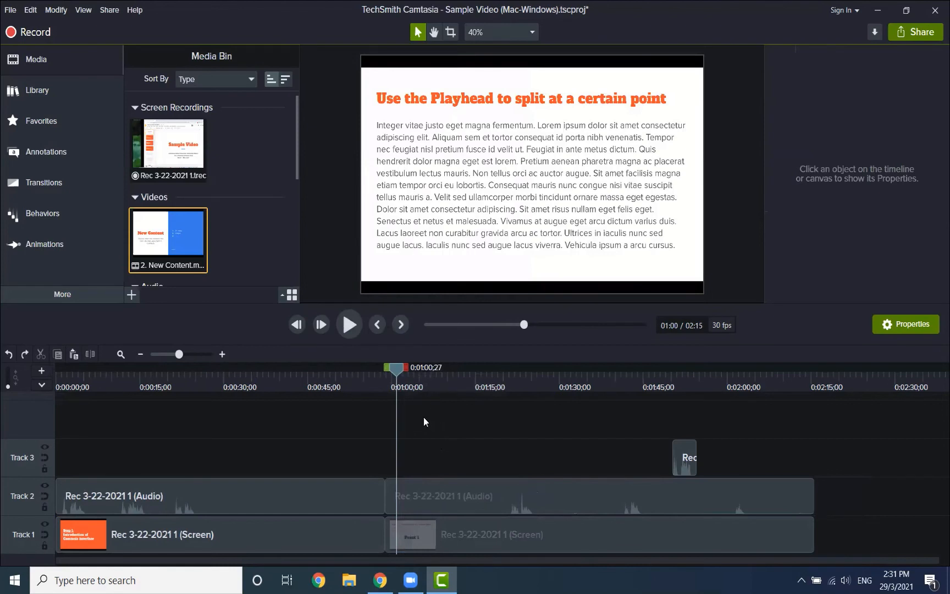
# Select all clips after the split on Tracks 1 to 3 and shift them about 16 seconds later to open a gap.
pyautogui.moveTo(421, 411); pyautogui.dragTo(721, 535)
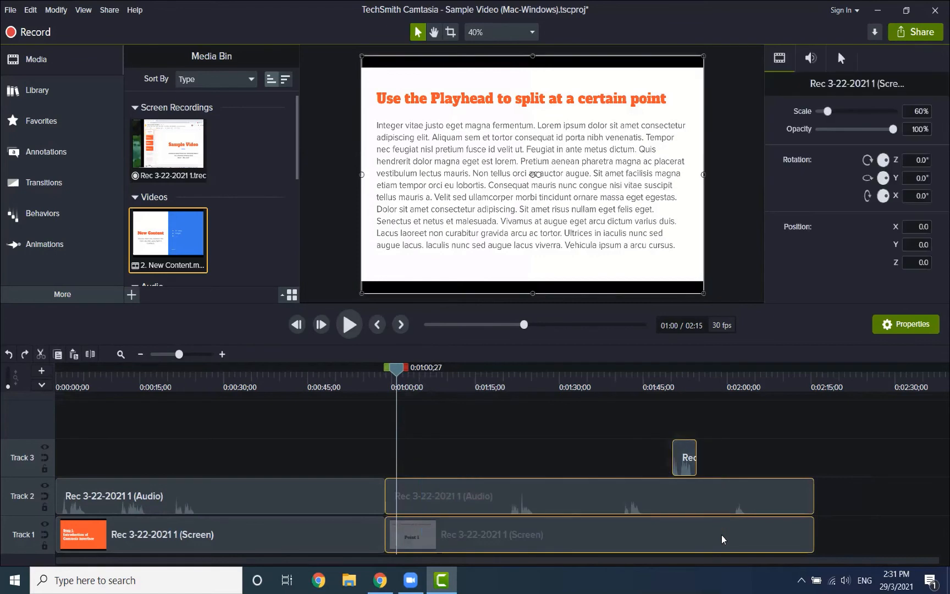
pyautogui.moveTo(597, 490); pyautogui.dragTo(688, 492)
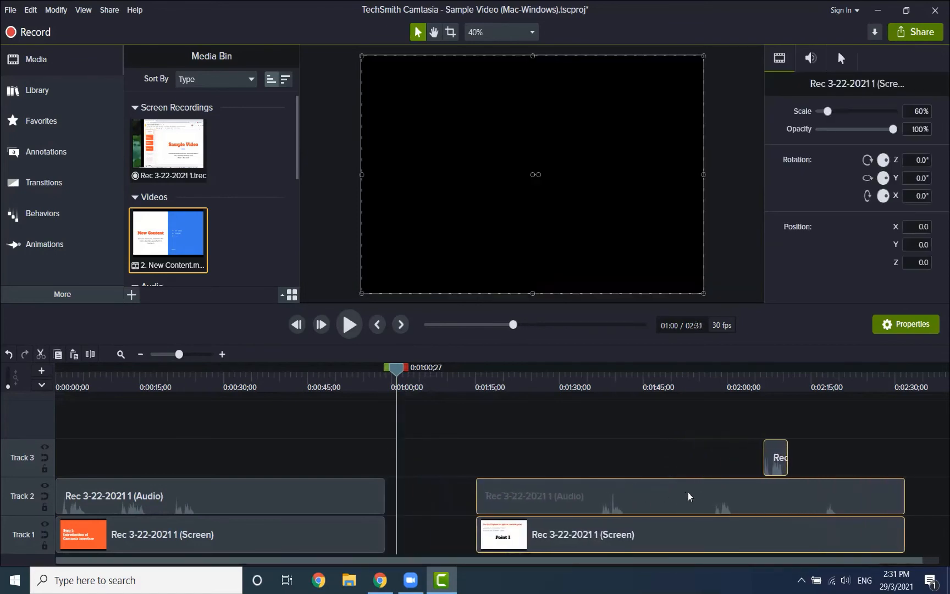
pyautogui.click(608, 461)
# Place 2. New Content on Track 1 directly after the first screen piece, and move all following clips back against its end.
pyautogui.moveTo(146, 249); pyautogui.dragTo(386, 537)
pyautogui.click(486, 440)
pyautogui.moveTo(507, 426); pyautogui.dragTo(787, 556)
pyautogui.moveTo(607, 505); pyautogui.dragTo(577, 505)
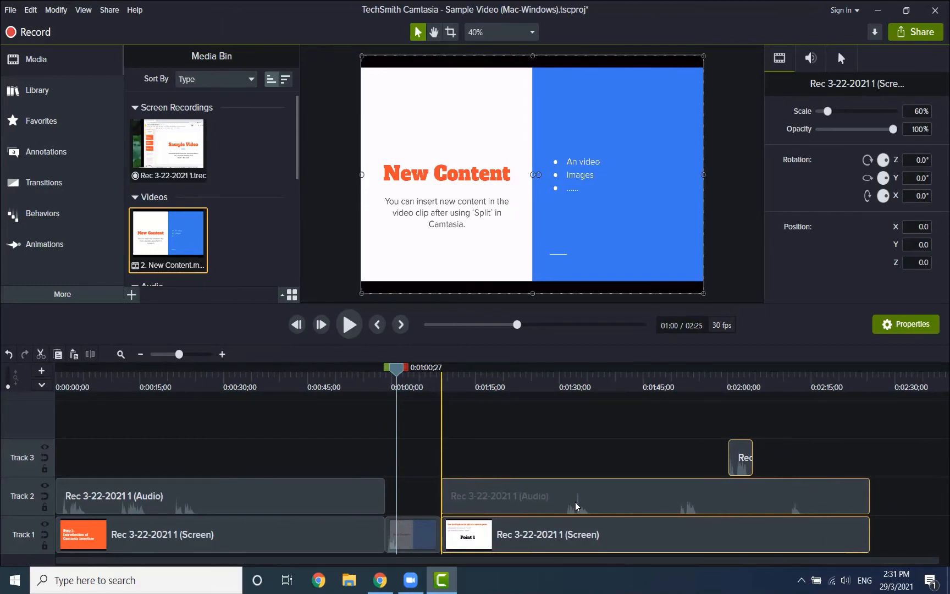
pyautogui.click(570, 448)
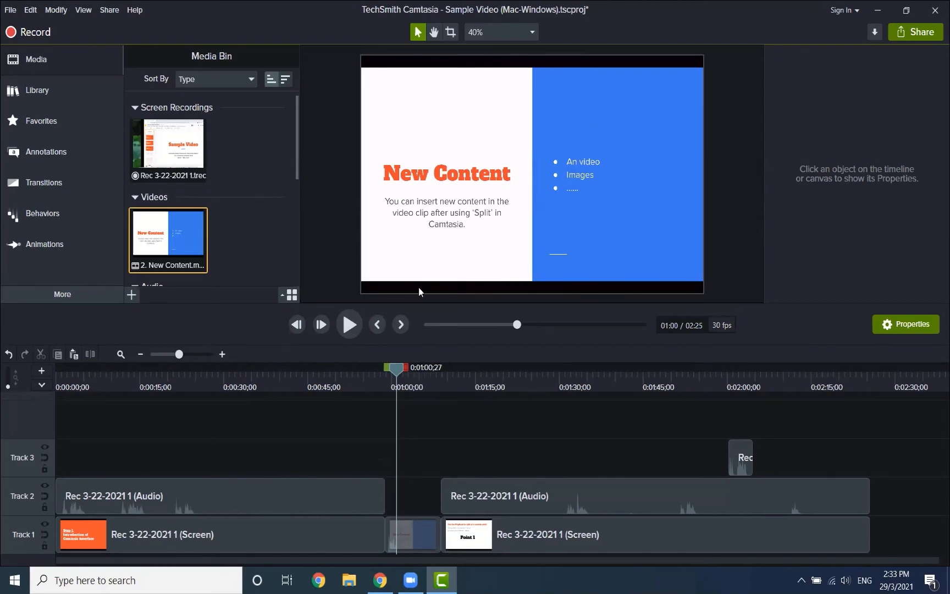
# Enlarge the preview area above the timeline until the canvas scales to 50%, and check the media import options.
pyautogui.moveTo(418, 302); pyautogui.dragTo(418, 361)
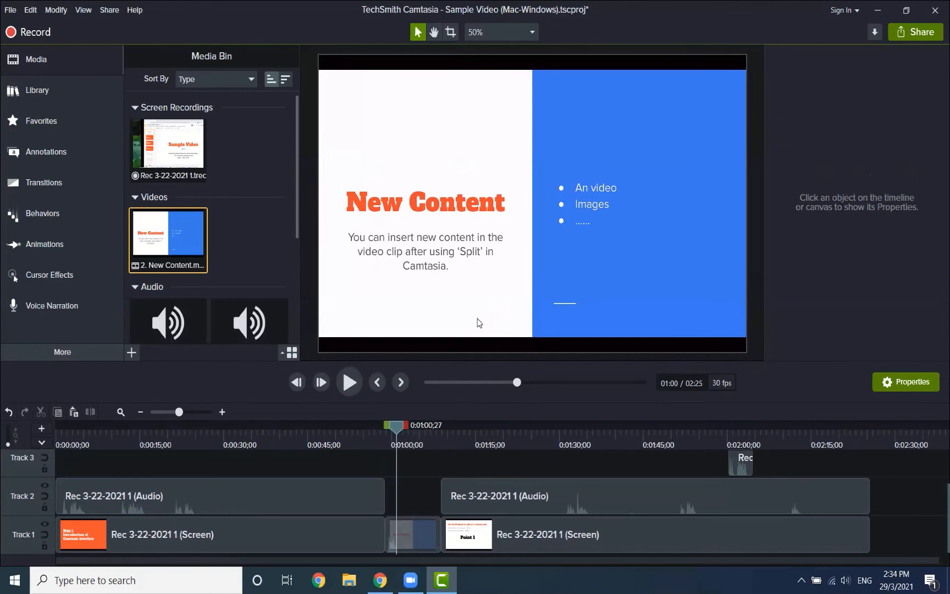
pyautogui.click(132, 358)
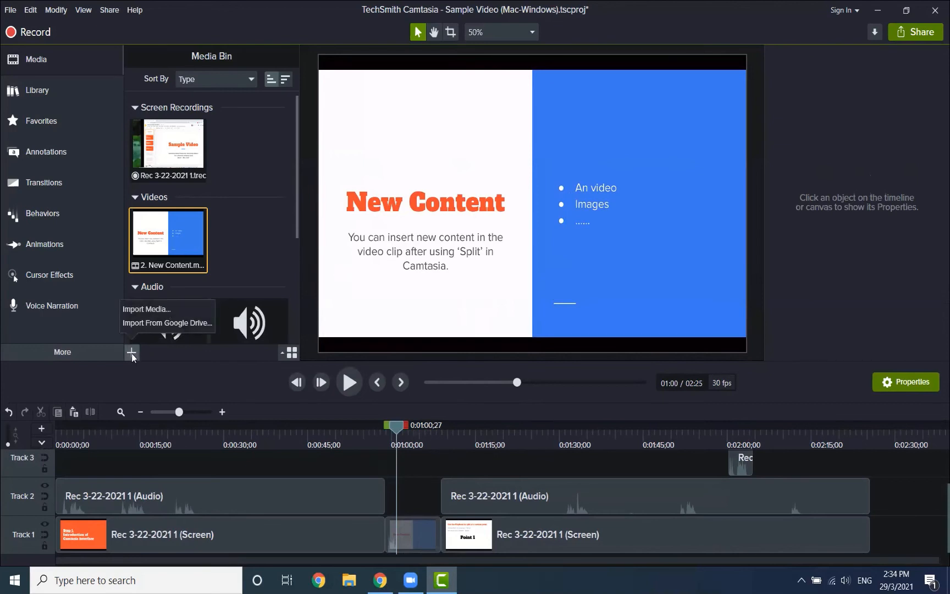
pyautogui.click(187, 363)
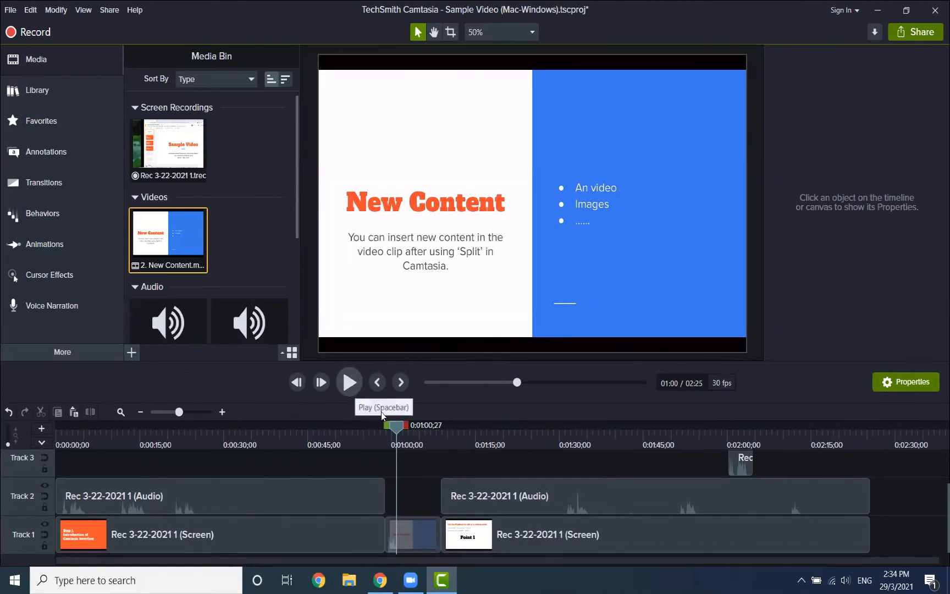
# Scrub past the inserted video and the Point 1 slide to the Step 3.2 Adding Simple Annotations slide at 0:01:32;12.
pyautogui.moveTo(396, 428); pyautogui.dragTo(445, 428)
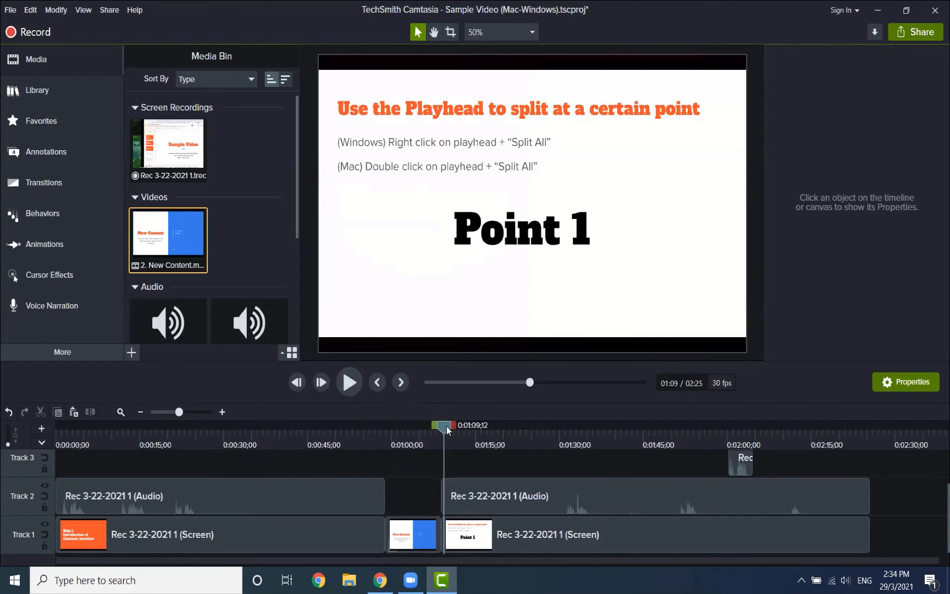
pyautogui.moveTo(445, 428); pyautogui.dragTo(561, 420)
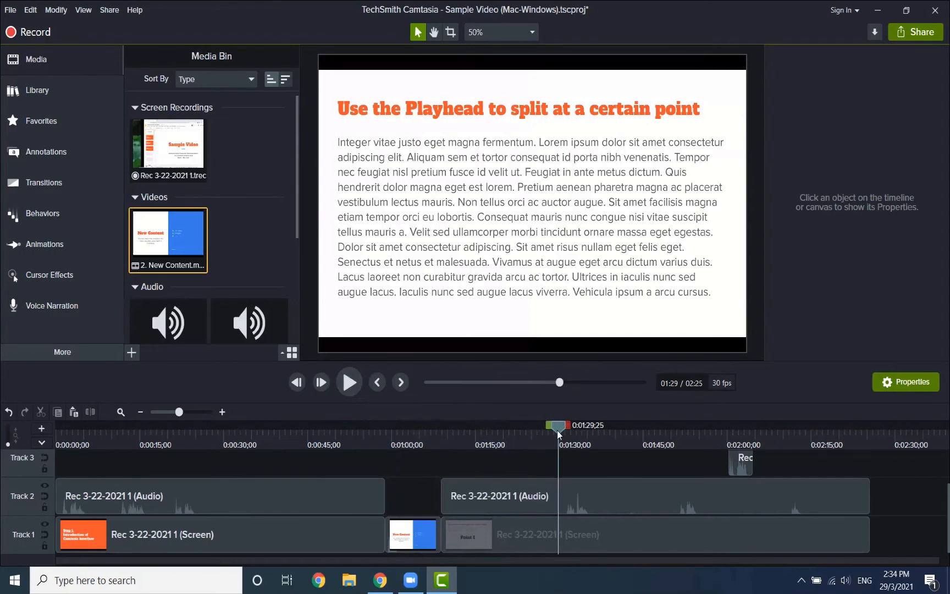
pyautogui.moveTo(557, 430)
pyautogui.mouseDown()
pyautogui.moveTo(592, 428)
pyautogui.moveTo(551, 431)
pyautogui.moveTo(572, 429)
pyautogui.mouseUp()
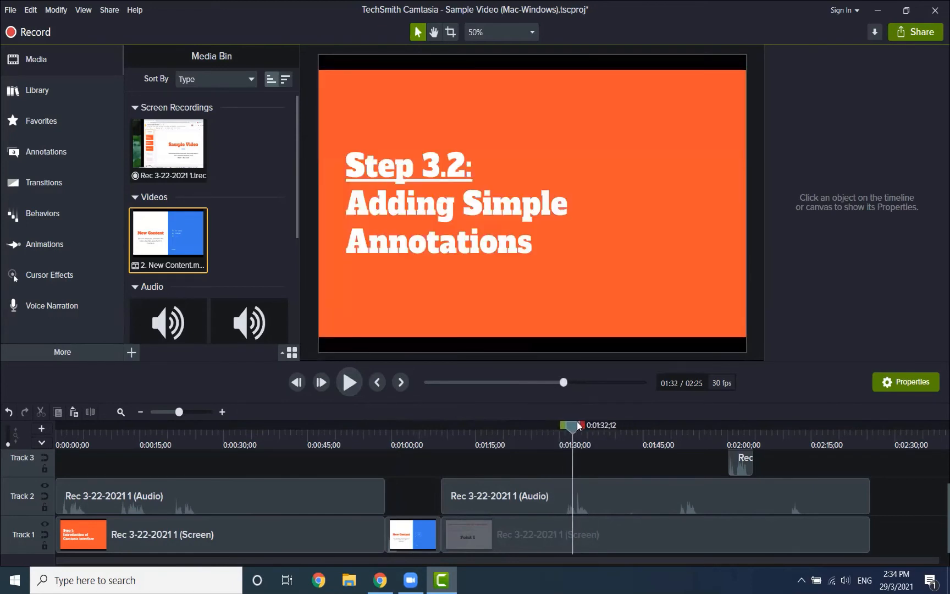
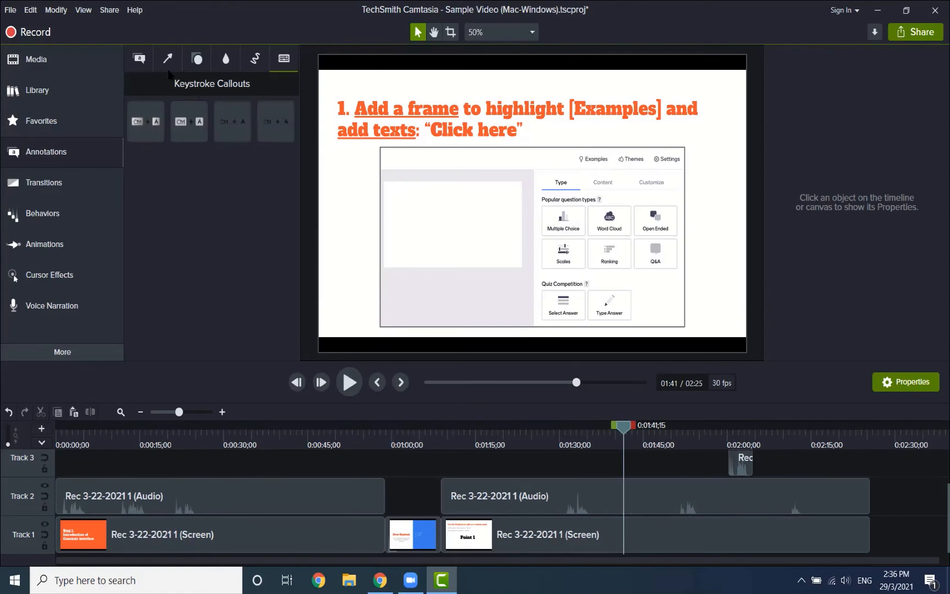
# Add the red speech bubble callout at 0:01:41;15 and position it over the blank white box of the slide's screenshot.
pyautogui.click(149, 60)
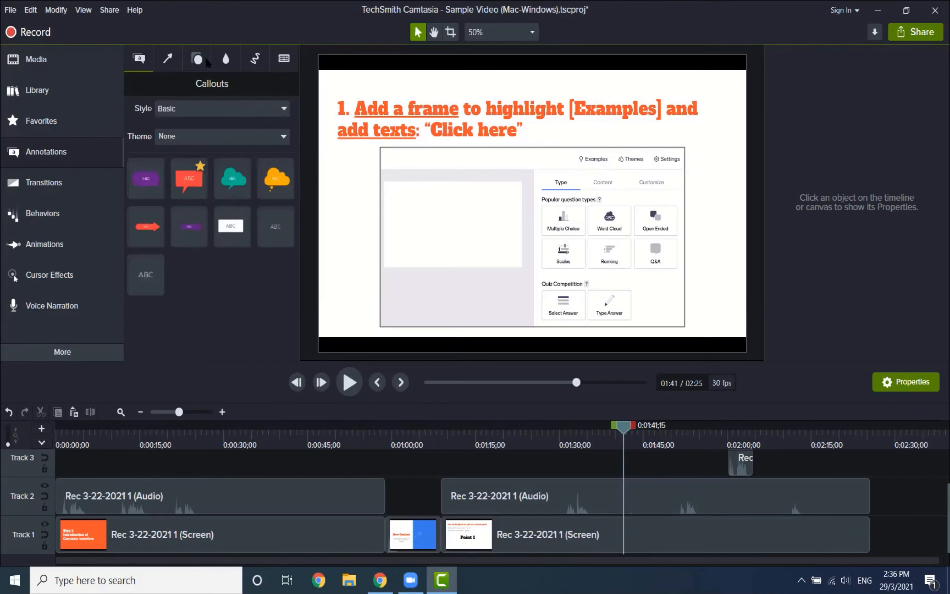
pyautogui.moveTo(181, 181)
pyautogui.mouseDown()
pyautogui.moveTo(288, 196)
pyautogui.moveTo(189, 181)
pyautogui.mouseUp()
pyautogui.moveTo(190, 179); pyautogui.dragTo(194, 181)
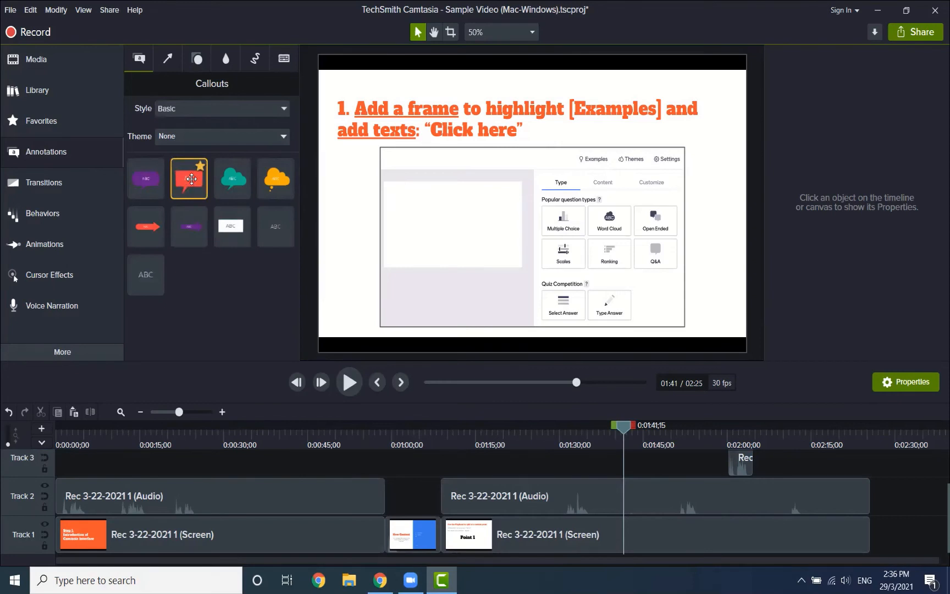
pyautogui.moveTo(192, 179); pyautogui.dragTo(202, 190)
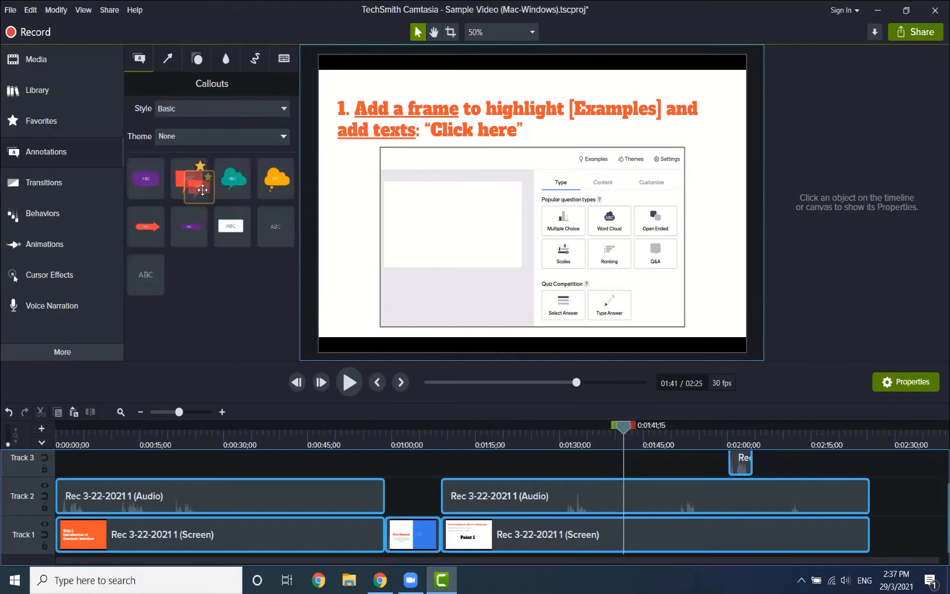
pyautogui.moveTo(202, 190); pyautogui.dragTo(462, 216)
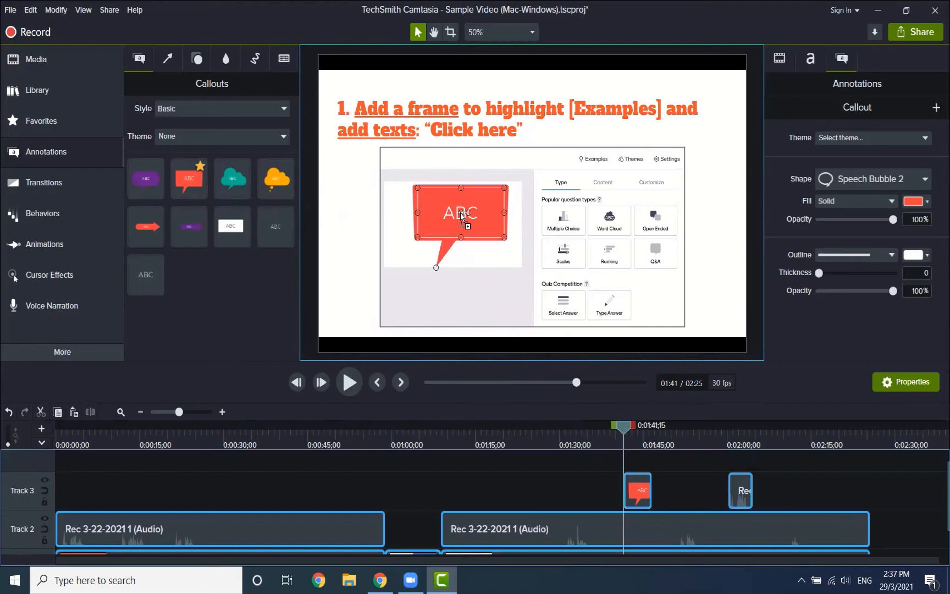
pyautogui.moveTo(462, 213)
pyautogui.mouseDown()
pyautogui.moveTo(462, 205)
pyautogui.moveTo(446, 211)
pyautogui.mouseUp()
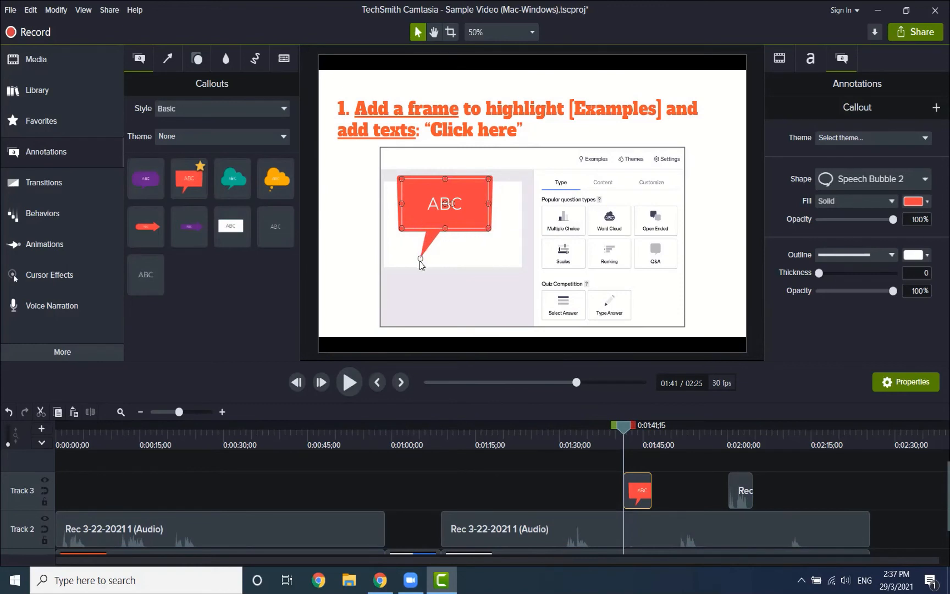
# Point the speech bubble's tail at Examples and set the callout text to "Click here".
pyautogui.moveTo(434, 267); pyautogui.dragTo(571, 169)
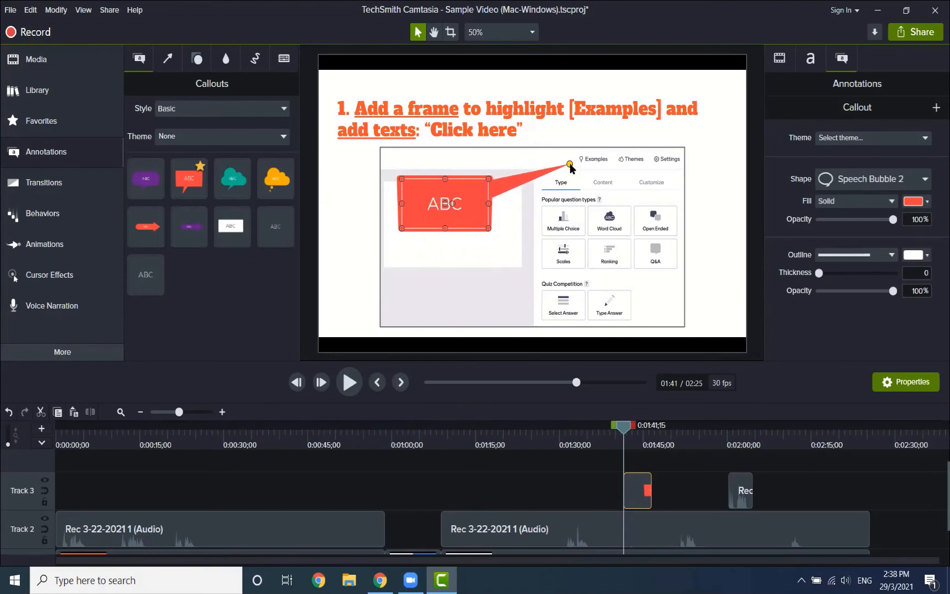
pyautogui.doubleClick(434, 205)
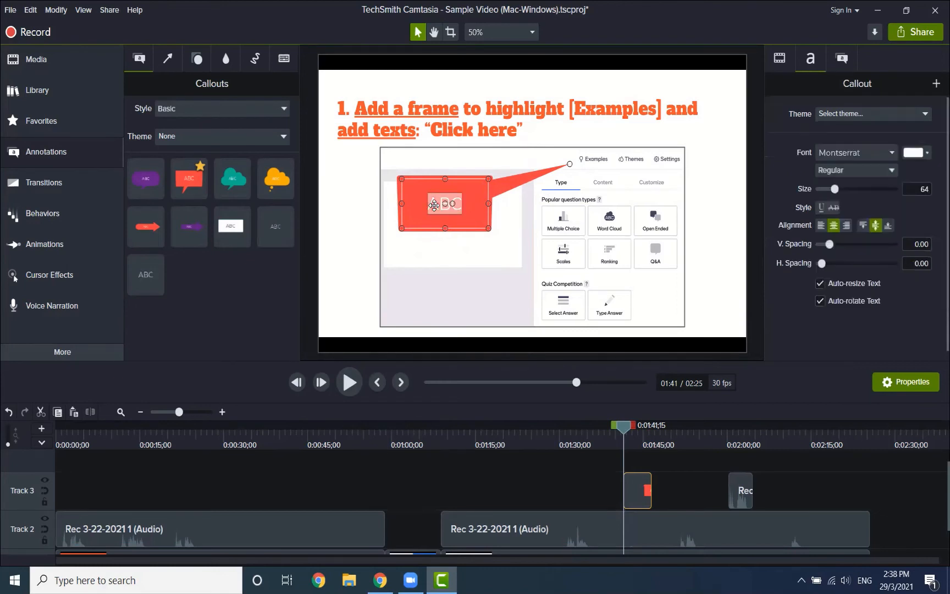
pyautogui.write('Click here')
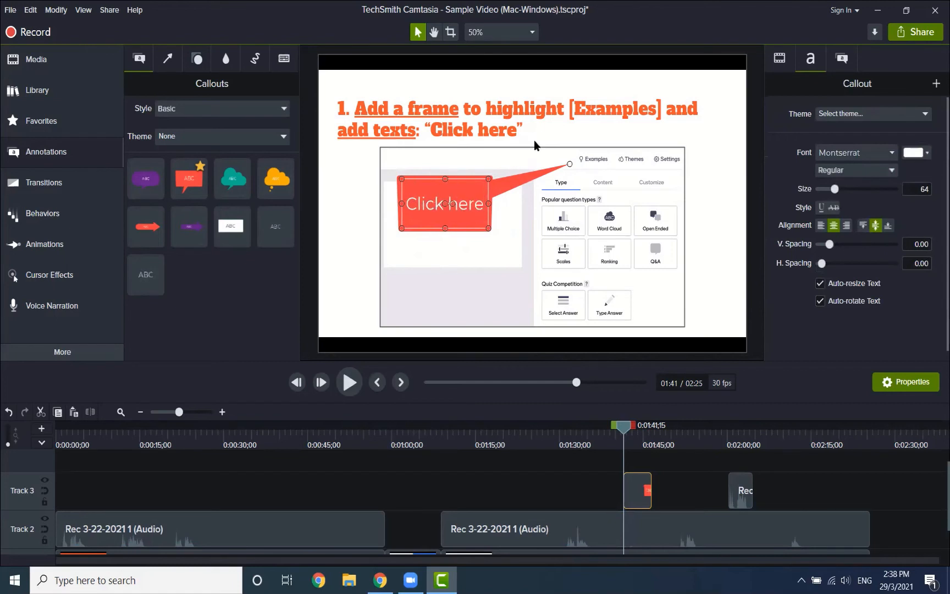
pyautogui.click(675, 142)
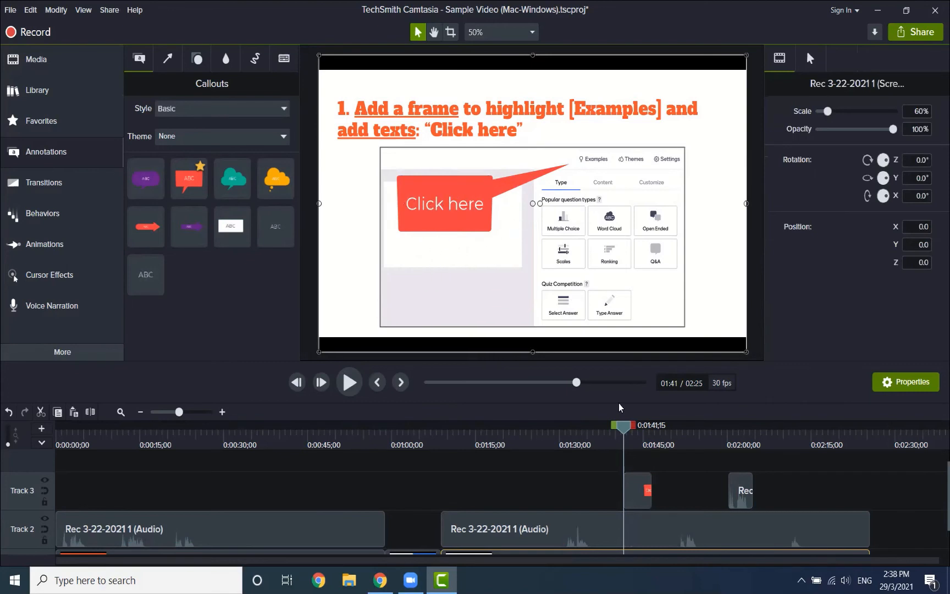
# Extend the end of the "Click here" callout on Track 3 to the playhead at 0:01:49;13.
pyautogui.moveTo(624, 427); pyautogui.dragTo(654, 431)
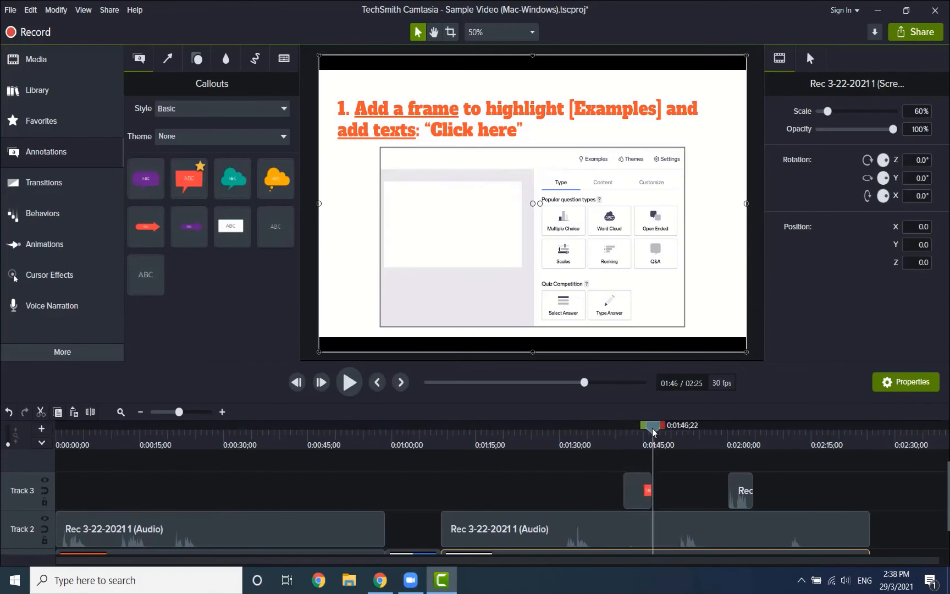
pyautogui.moveTo(653, 435)
pyautogui.mouseDown()
pyautogui.moveTo(637, 433)
pyautogui.moveTo(682, 433)
pyautogui.moveTo(670, 433)
pyautogui.mouseUp()
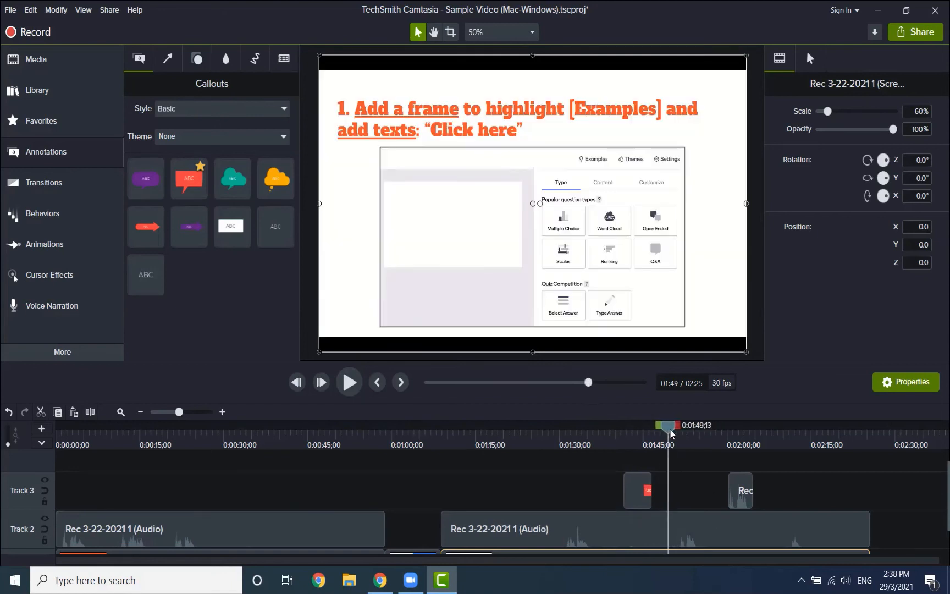
pyautogui.click(636, 495)
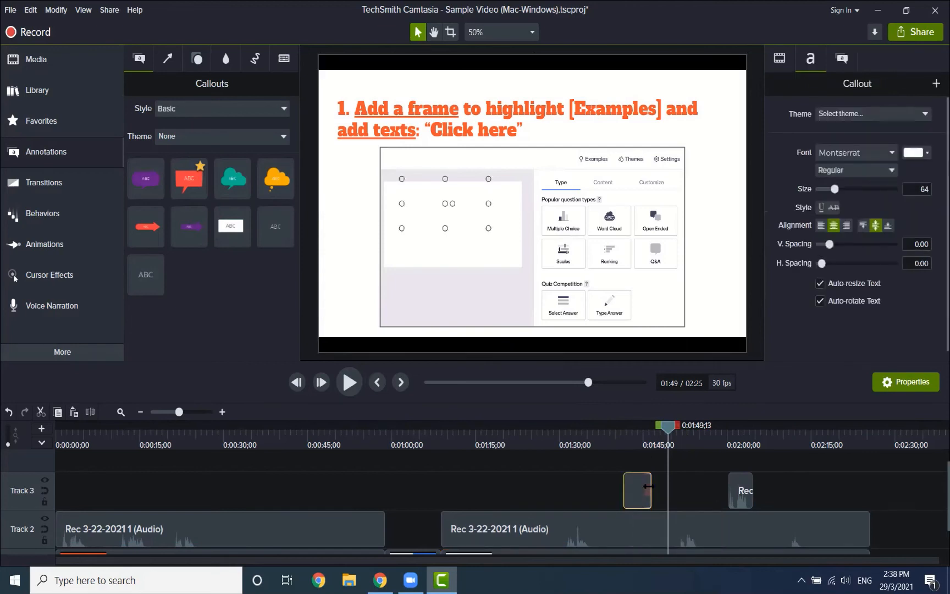
pyautogui.moveTo(648, 486); pyautogui.dragTo(665, 486)
pyautogui.moveTo(670, 429); pyautogui.dragTo(617, 446)
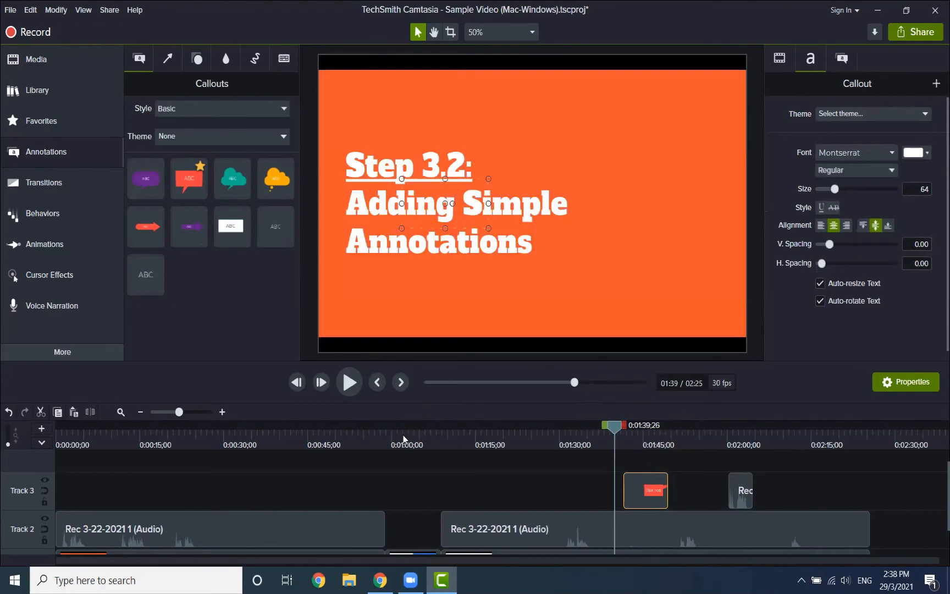
# Add the teal arrow annotation at 0:01:41;22, placing it below the "Click here" callout.
pyautogui.click(624, 428)
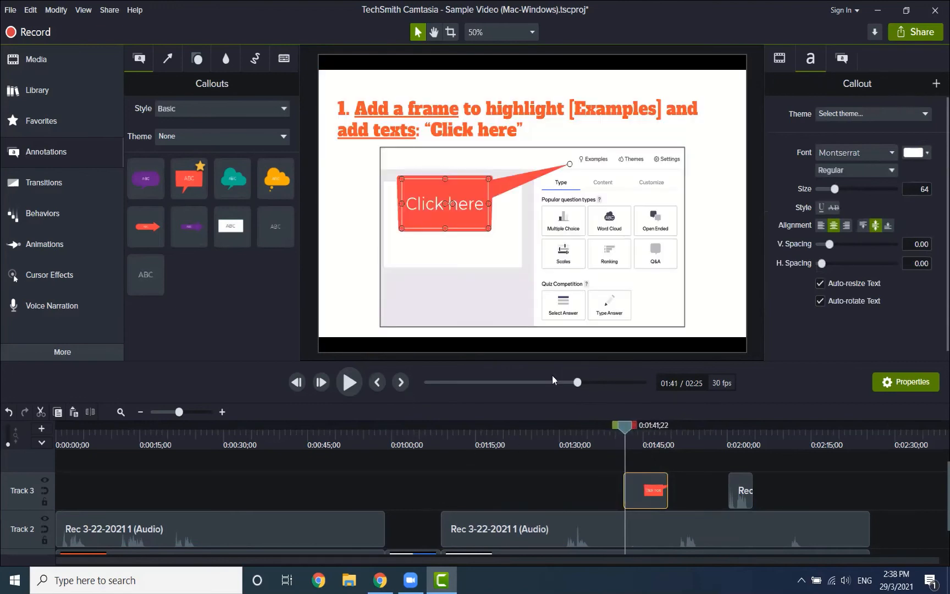
pyautogui.click(165, 65)
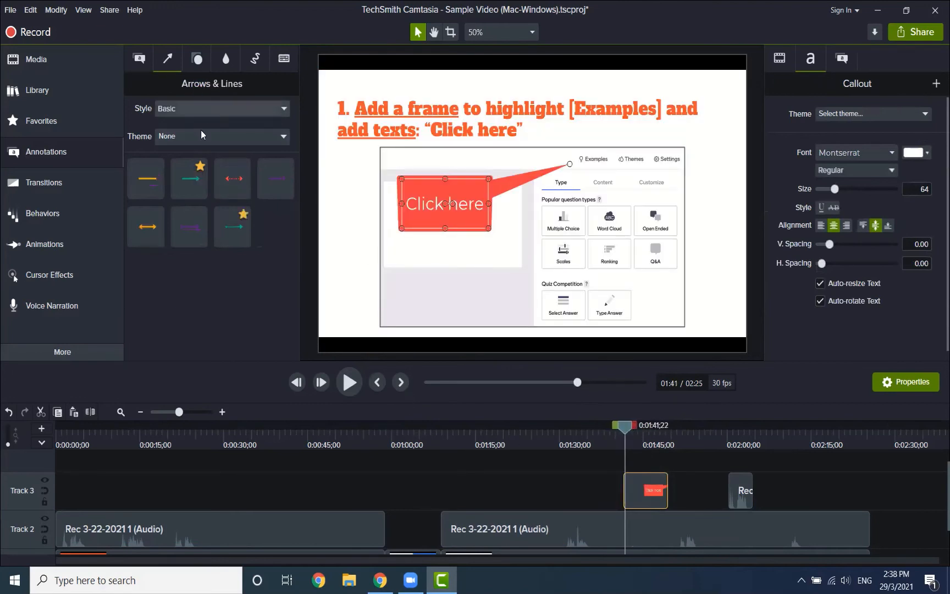
pyautogui.moveTo(205, 194); pyautogui.dragTo(444, 256)
# Highlight the start of the slide heading in yellow, try a pixelate area beside it and remove the pixelation.
pyautogui.click(201, 63)
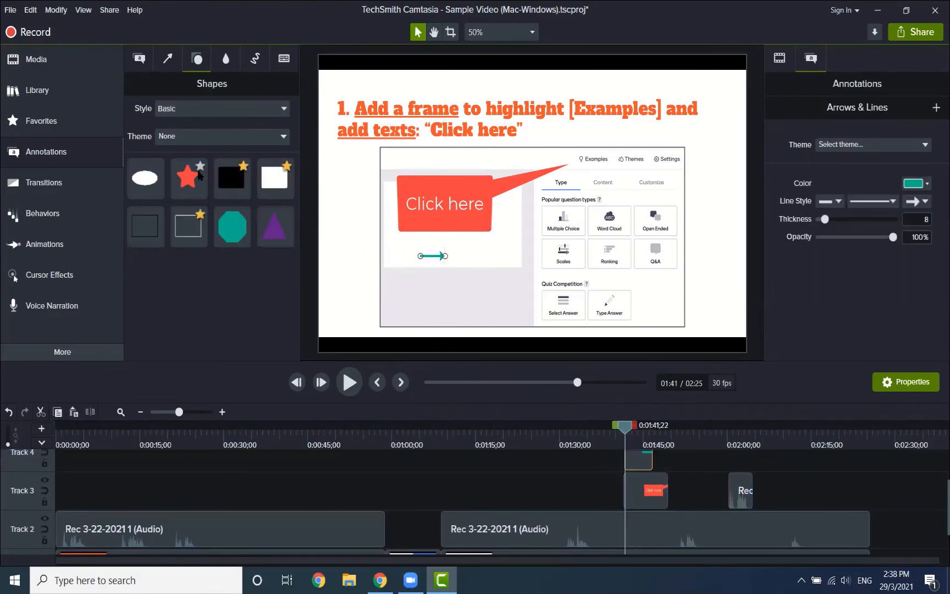
pyautogui.click(226, 59)
pyautogui.moveTo(197, 119)
pyautogui.mouseDown()
pyautogui.moveTo(544, 167)
pyautogui.moveTo(429, 118)
pyautogui.moveTo(389, 123)
pyautogui.mouseUp()
pyautogui.moveTo(277, 125); pyautogui.dragTo(556, 128)
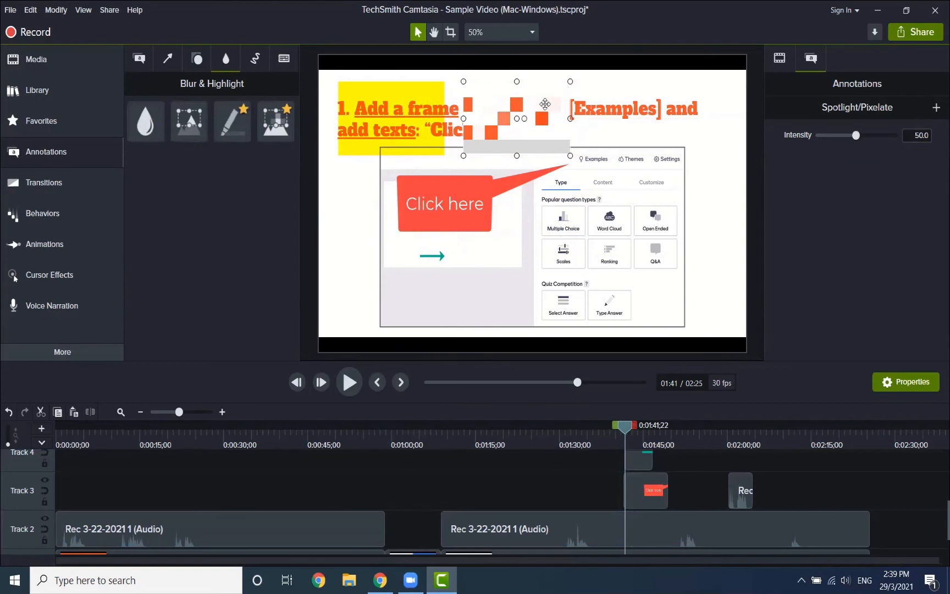
pyautogui.press('Delete')
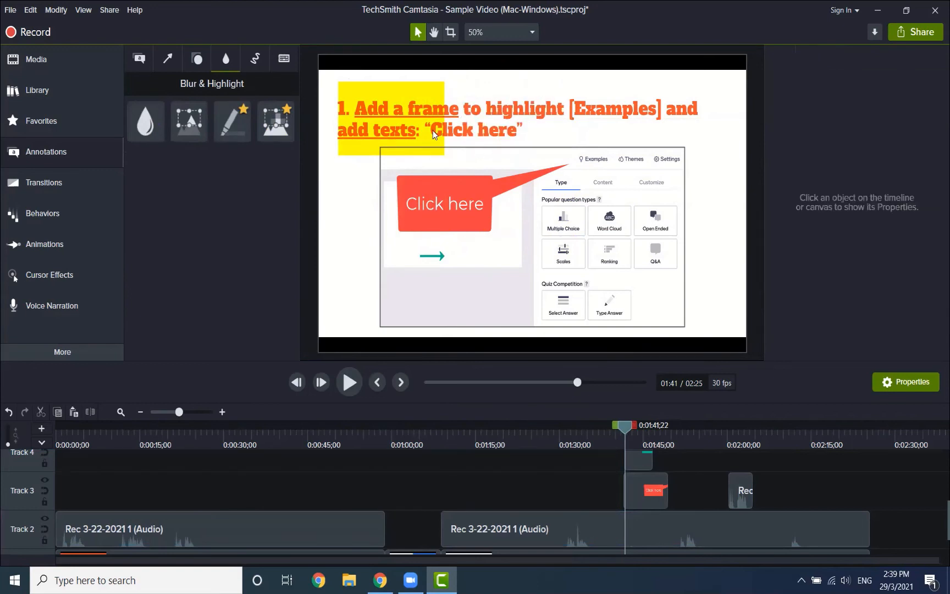
# Change the "Click here" callout's fill colour to blue, #4284FC.
pyautogui.click(435, 182)
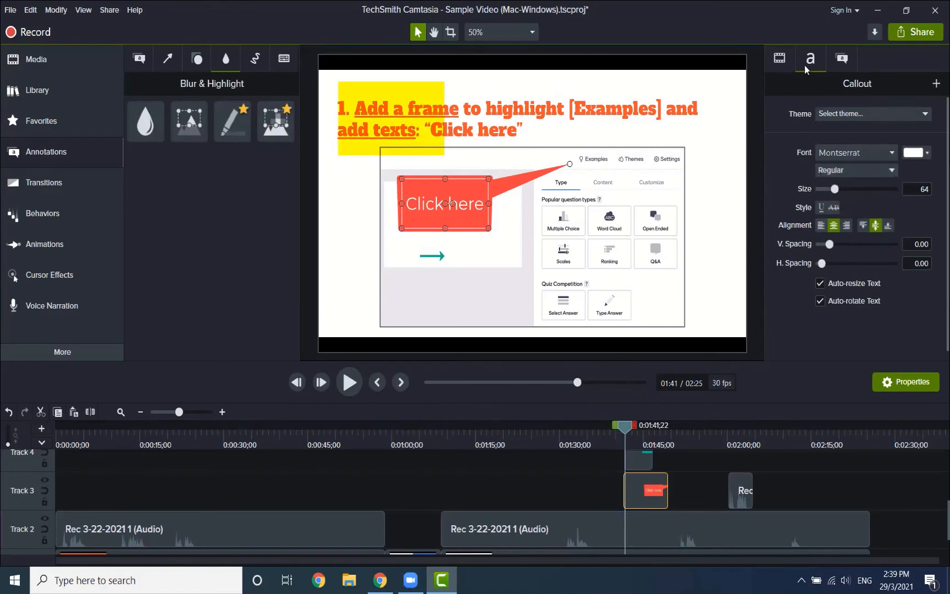
pyautogui.click(842, 59)
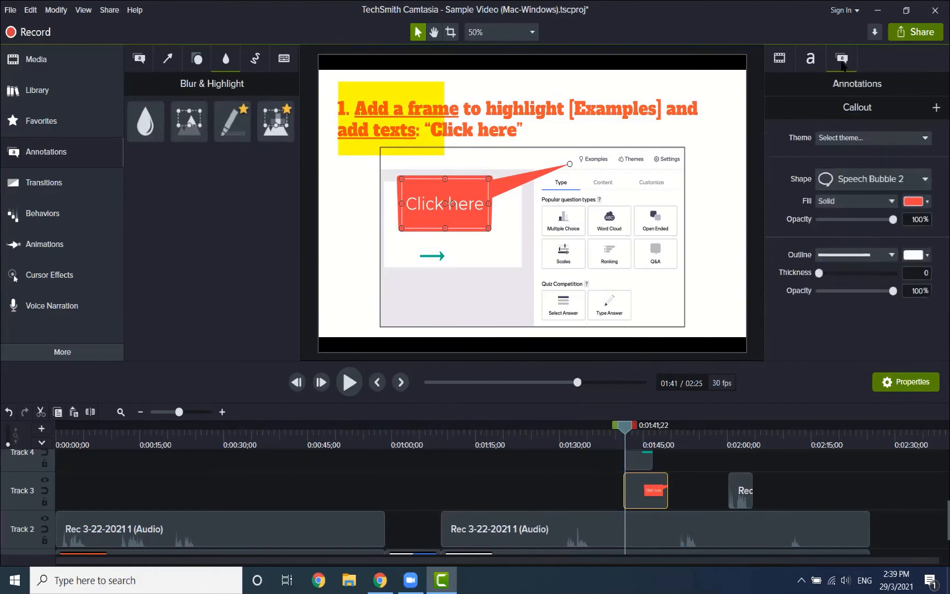
pyautogui.click(911, 202)
pyautogui.click(927, 293)
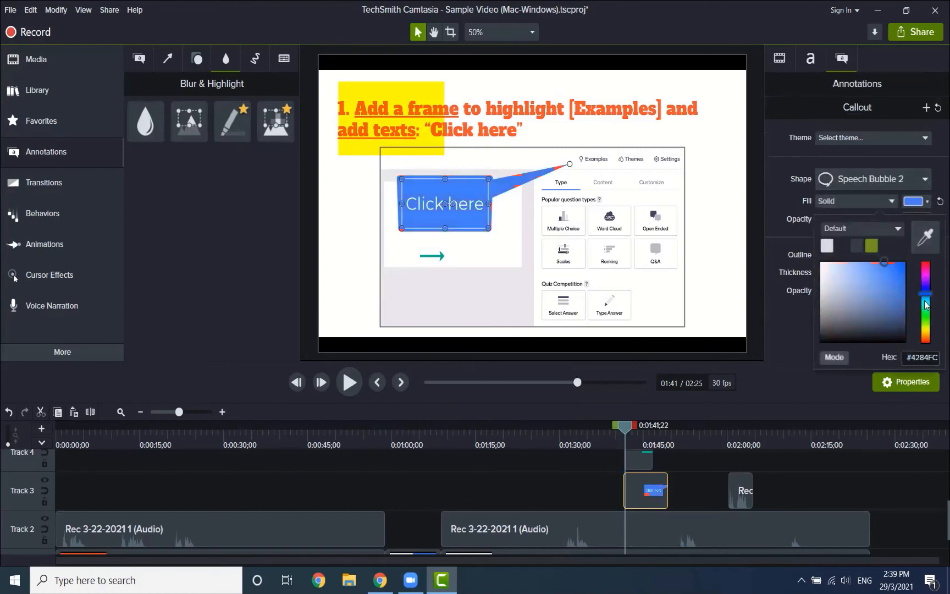
pyautogui.click(785, 223)
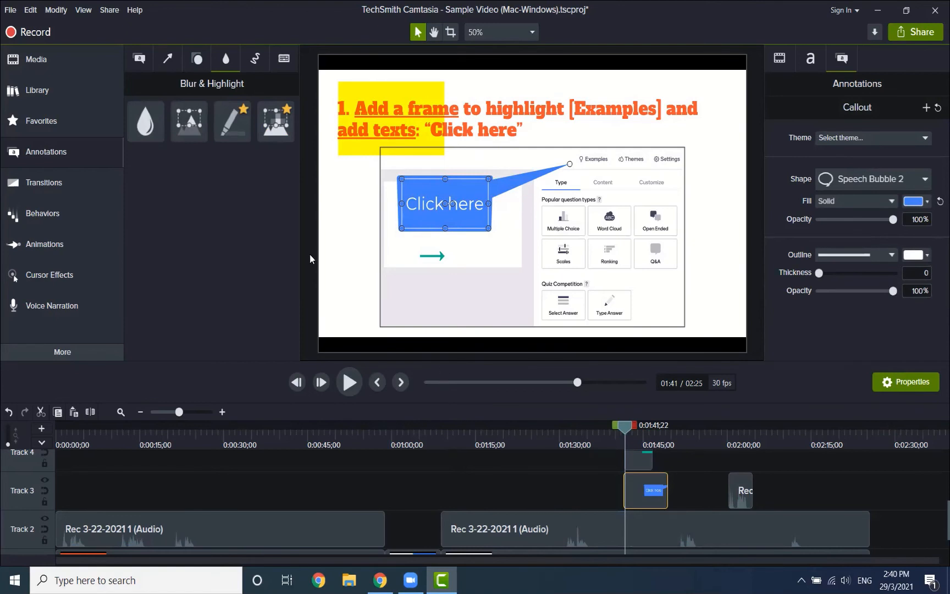
# Select the teal arrow on Track 4 at 0:01:42;27 and reshape it into a longer, slightly tilted arrow below the callout.
pyautogui.click(141, 61)
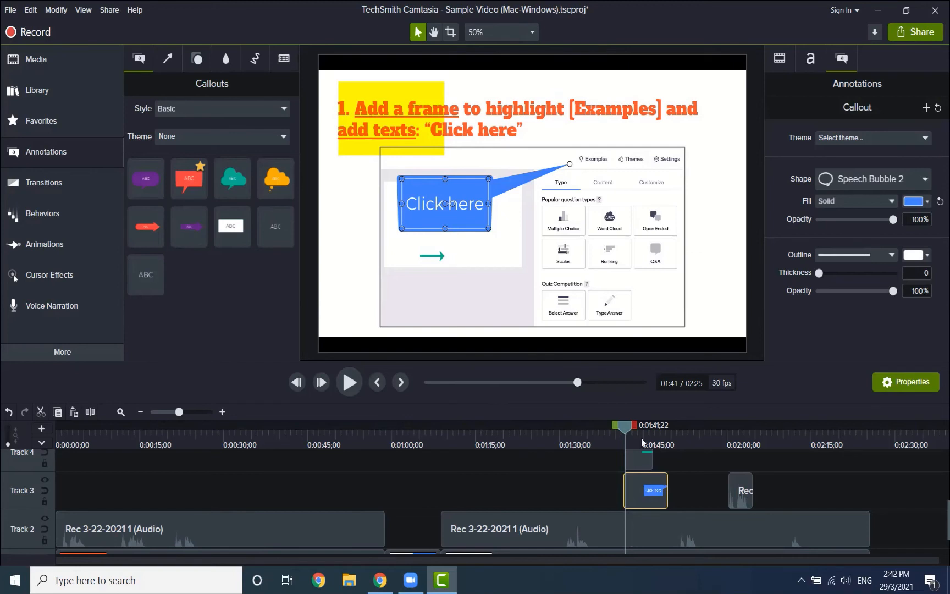
pyautogui.scroll(1, 628, 492)
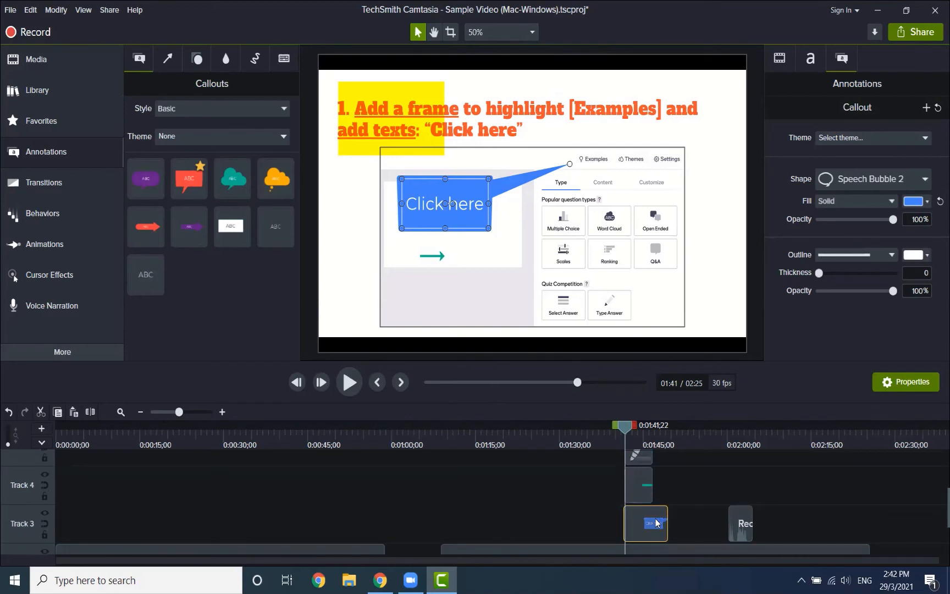
pyautogui.moveTo(625, 433)
pyautogui.mouseDown()
pyautogui.moveTo(649, 432)
pyautogui.moveTo(627, 434)
pyautogui.mouseUp()
pyautogui.click(648, 504)
pyautogui.click(644, 497)
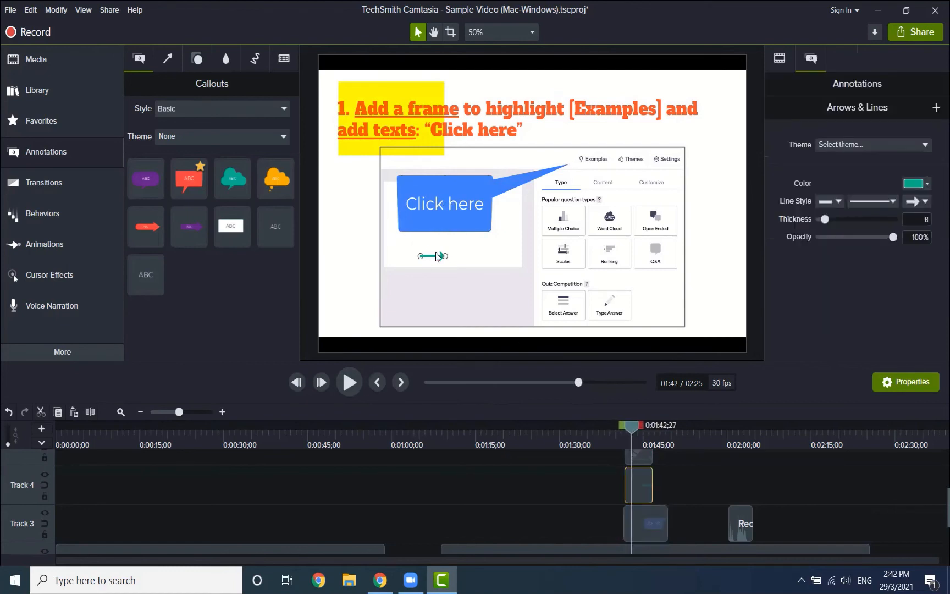
pyautogui.moveTo(445, 256)
pyautogui.mouseDown()
pyautogui.moveTo(477, 258)
pyautogui.moveTo(463, 250)
pyautogui.moveTo(434, 269)
pyautogui.mouseUp()
# Try pasting a copy of the teal arrow at 0:01:20;13 and moving it up to Track 4, and undo both.
pyautogui.moveTo(631, 426); pyautogui.dragTo(504, 422)
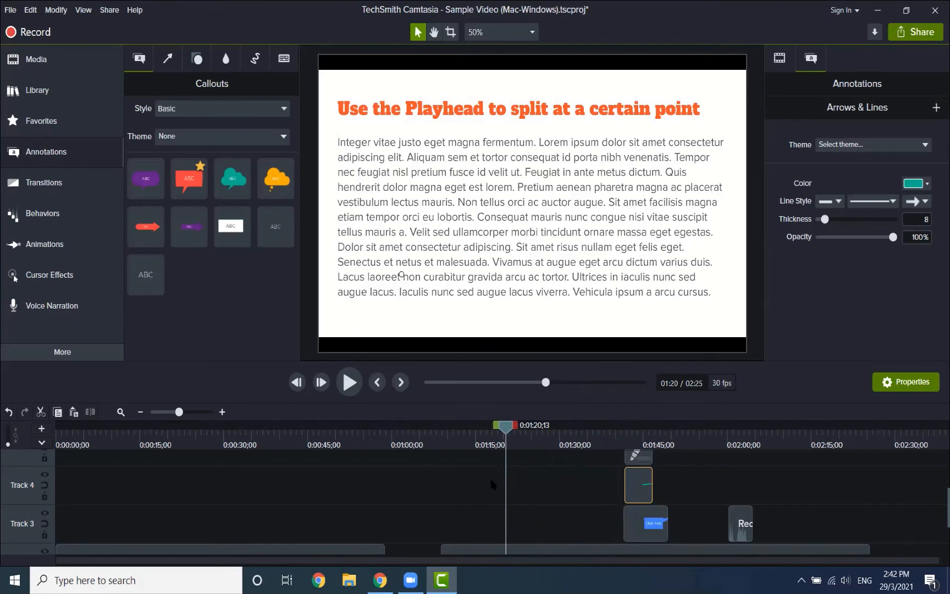
pyautogui.hotkey('ctrl', 'v')
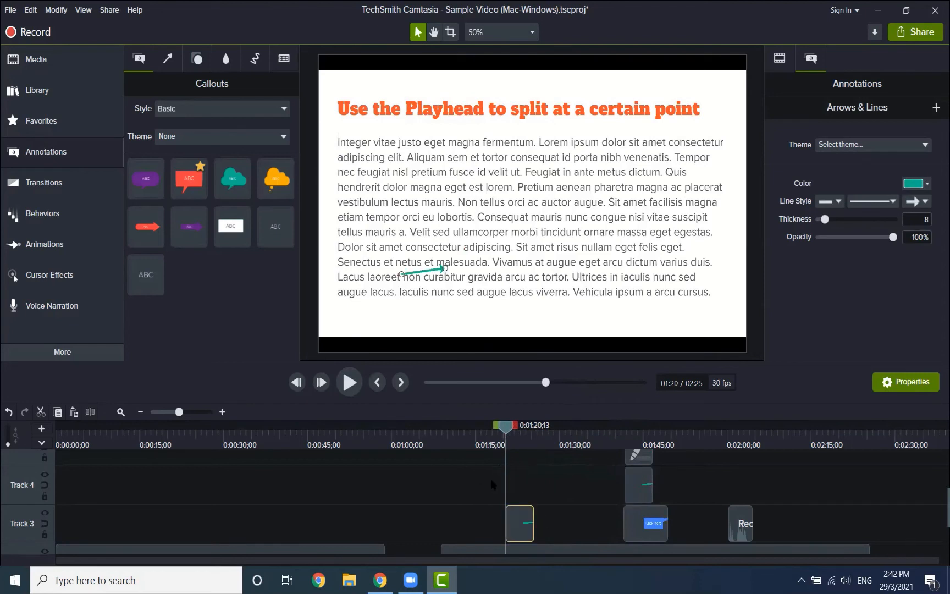
pyautogui.moveTo(519, 526); pyautogui.dragTo(521, 493)
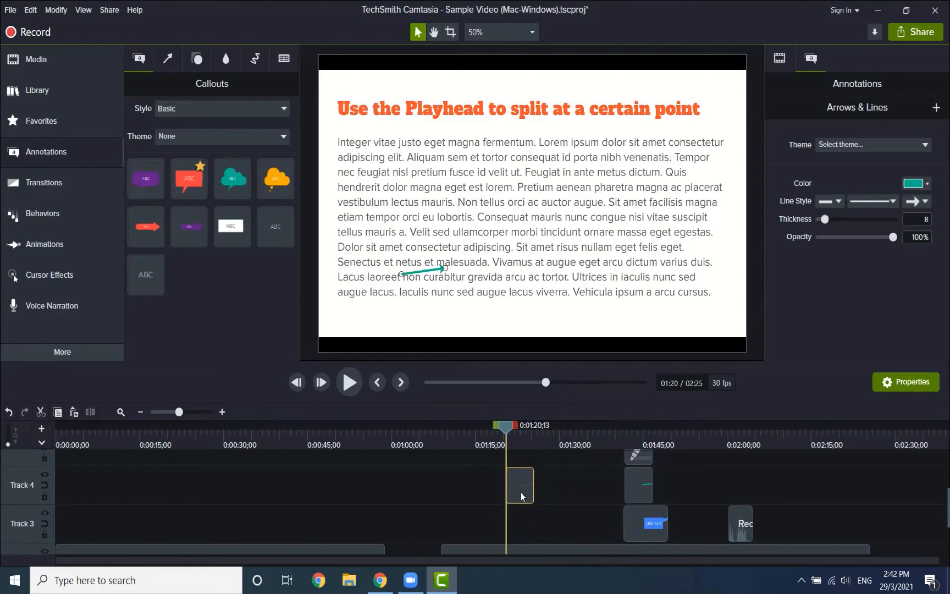
pyautogui.click(641, 482)
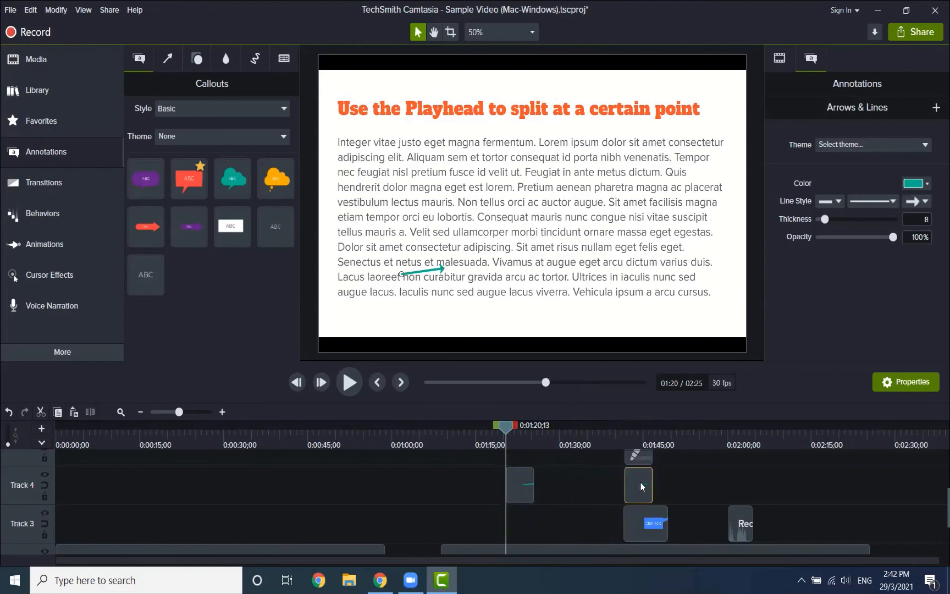
pyautogui.click(516, 490)
pyautogui.click(632, 483)
pyautogui.click(520, 483)
pyautogui.hotkey('ctrl', 'z')
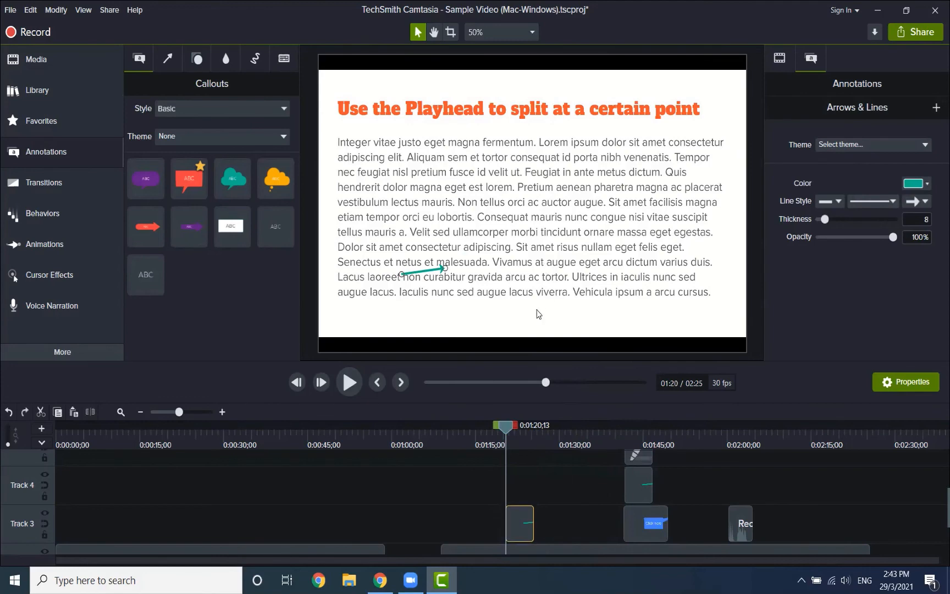
pyautogui.hotkey('ctrl', 'z')
# Scrub to the Step 4 slide at 0:01:51;04 and enlarge the timeline area until the canvas scales to 42%.
pyautogui.moveTo(508, 426); pyautogui.dragTo(678, 433)
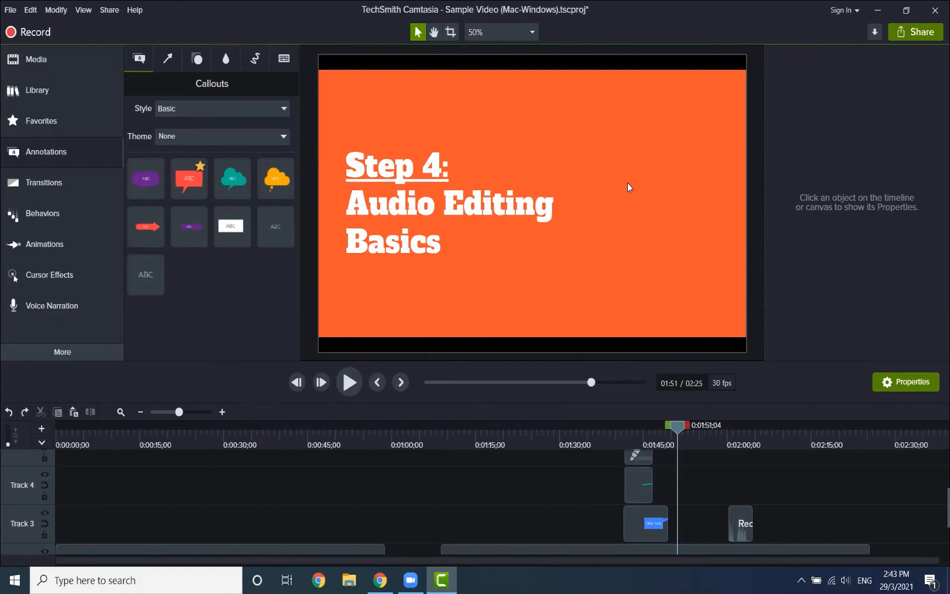
pyautogui.moveTo(301, 362); pyautogui.dragTo(309, 318)
pyautogui.scroll(-2, 351, 440)
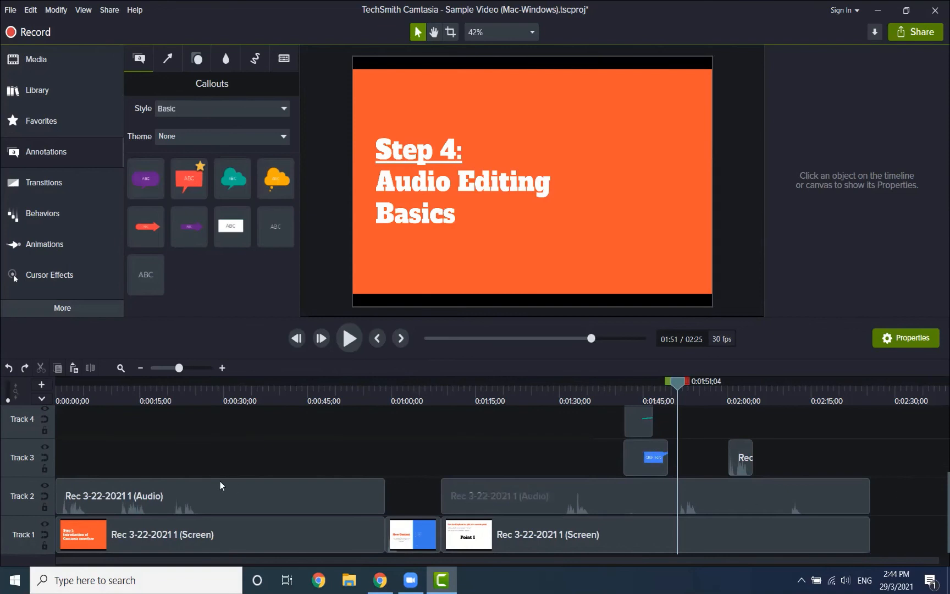
# Examine how the screen, audio and annotation clips are stacked across the timeline tracks.
pyautogui.moveTo(304, 440); pyautogui.dragTo(540, 506)
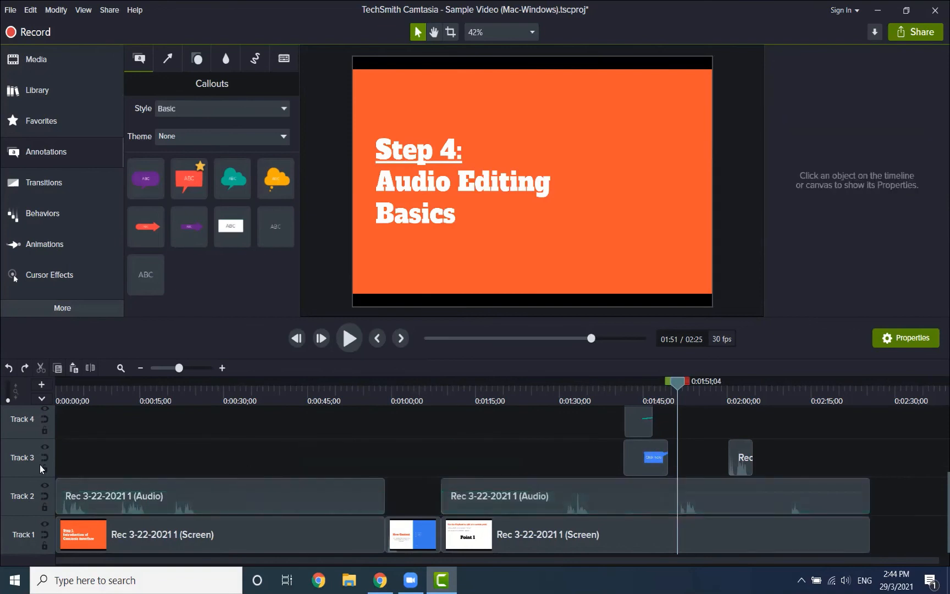
pyautogui.scroll(1, 75, 482)
pyautogui.scroll(1, 75, 482)
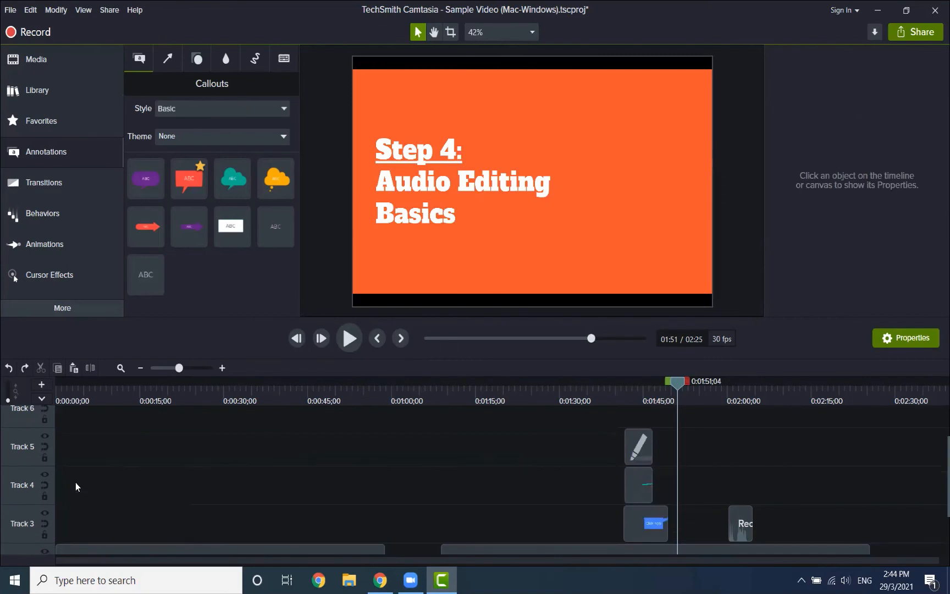
pyautogui.scroll(1, 28, 442)
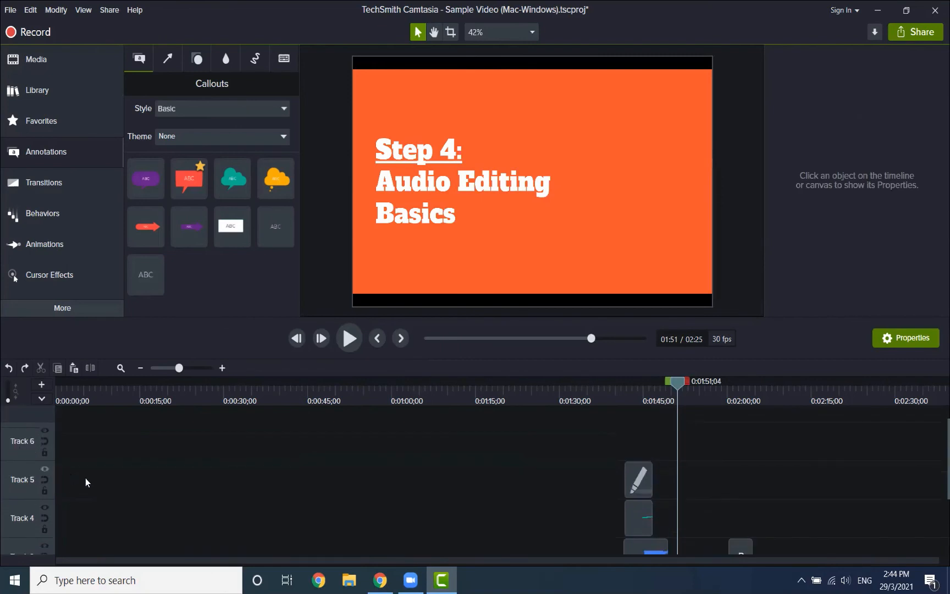
pyautogui.scroll(-1, 88, 476)
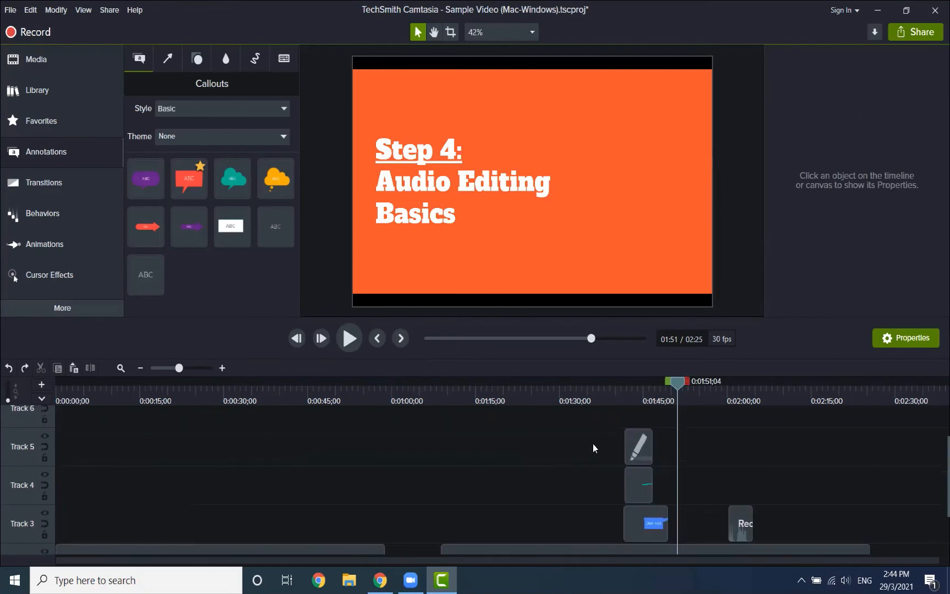
pyautogui.click(638, 446)
pyautogui.click(499, 461)
pyautogui.scroll(-2, 499, 461)
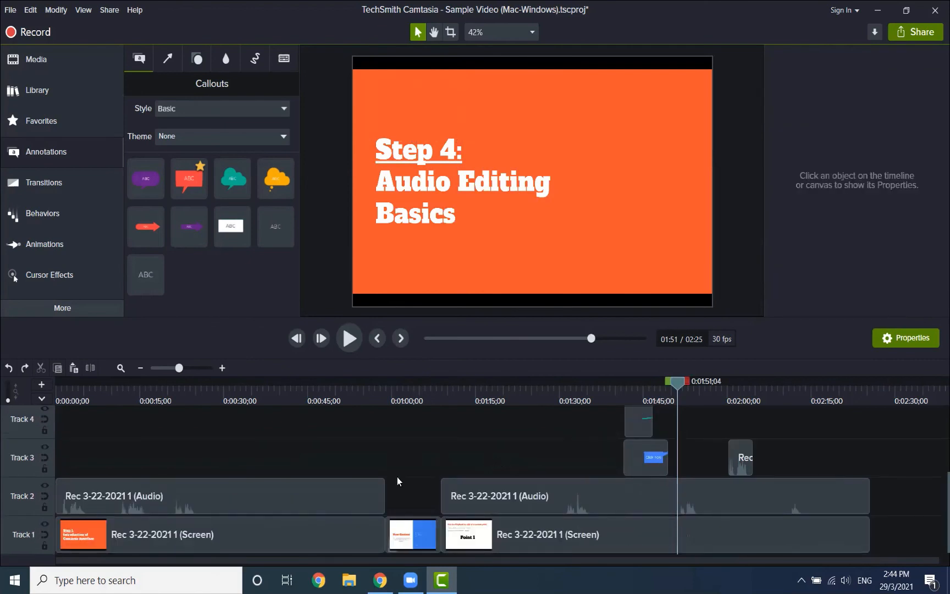
pyautogui.click(412, 530)
# Scrub back to 0:01:48;04 and inspect the "Click here" callout on Track 3 against the screen recording on Track 1.
pyautogui.moveTo(674, 384); pyautogui.dragTo(660, 385)
pyautogui.click(645, 456)
pyautogui.click(589, 449)
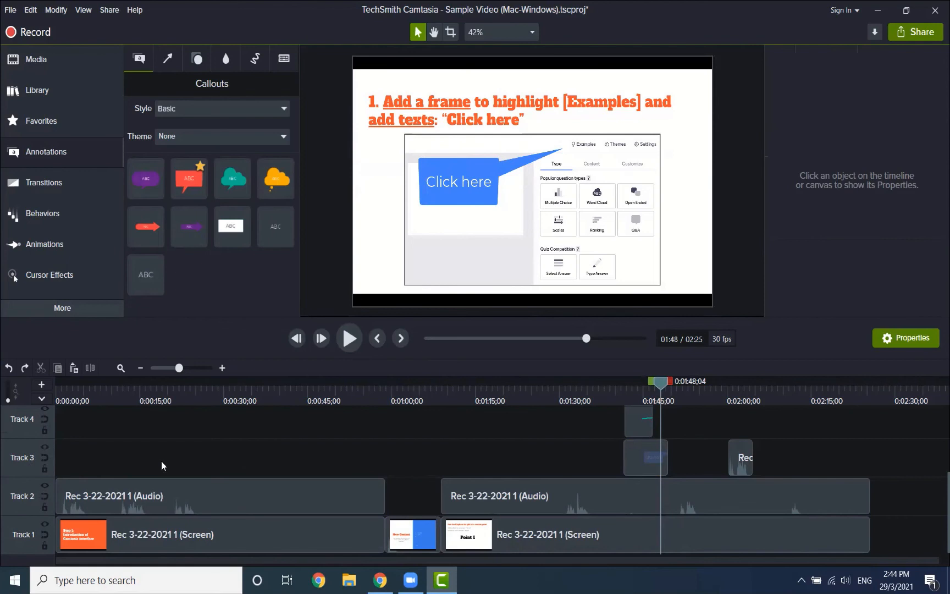
pyautogui.click(652, 451)
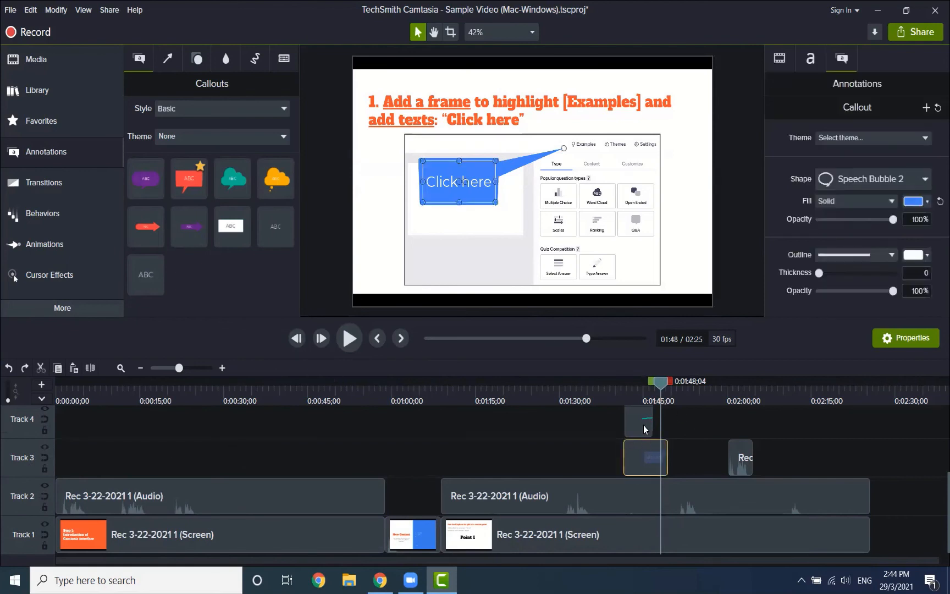
pyautogui.moveTo(483, 183)
pyautogui.mouseDown()
pyautogui.moveTo(487, 111)
pyautogui.moveTo(482, 180)
pyautogui.mouseUp()
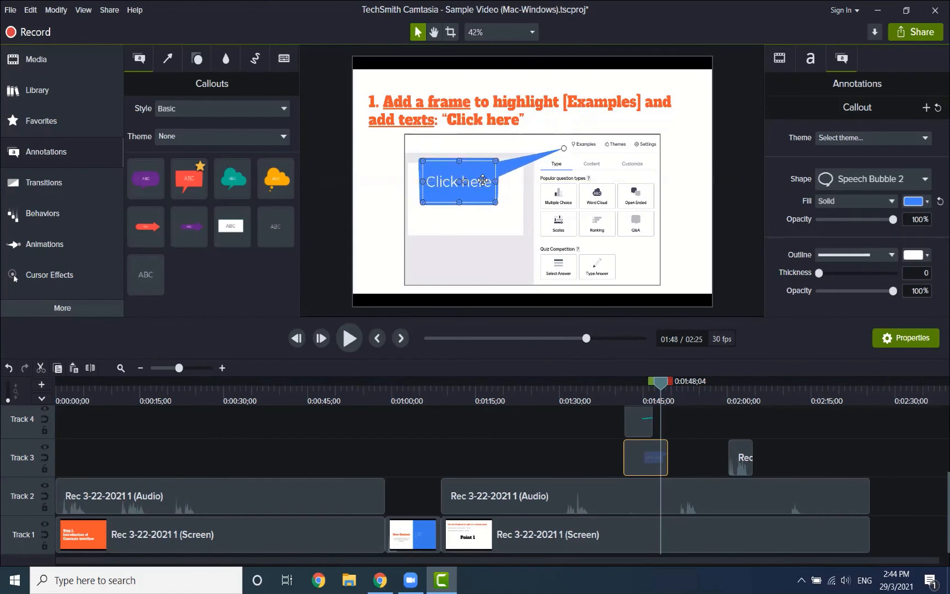
pyautogui.click(458, 233)
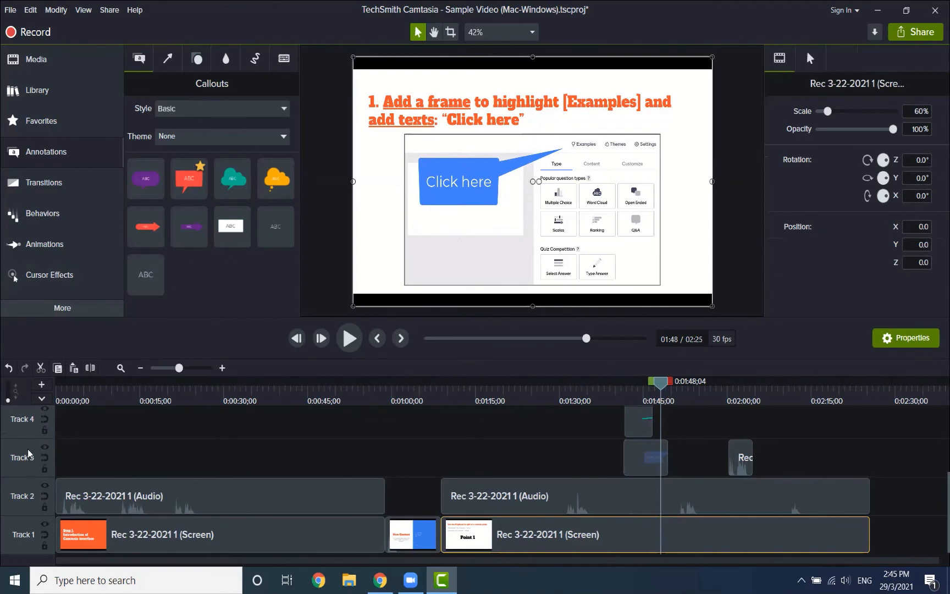
# Scrub to the Step 4: Audio Editing Basics slide at 0:01:52;14 and zoom in slightly on the timeline.
pyautogui.moveTo(653, 390); pyautogui.dragTo(685, 393)
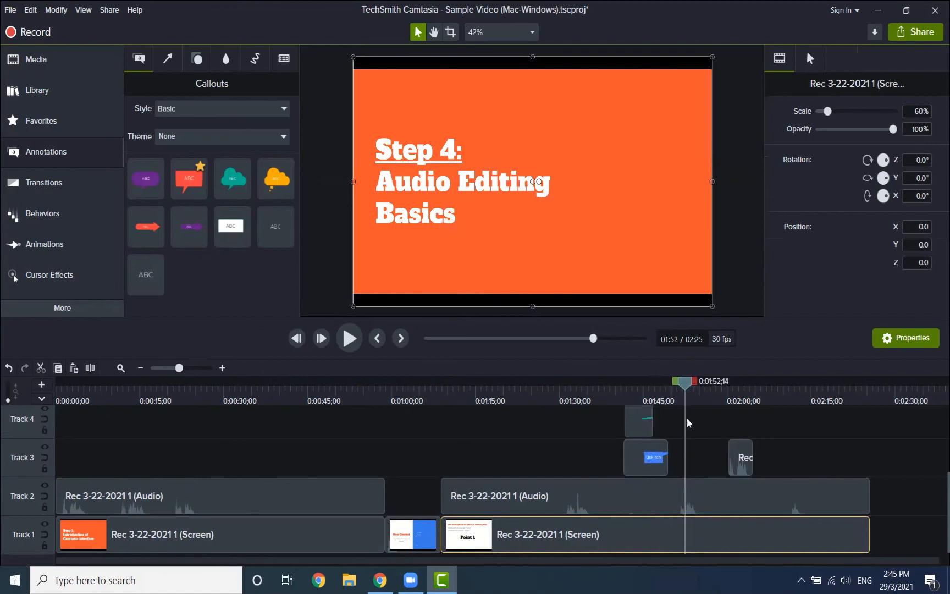
pyautogui.click(620, 447)
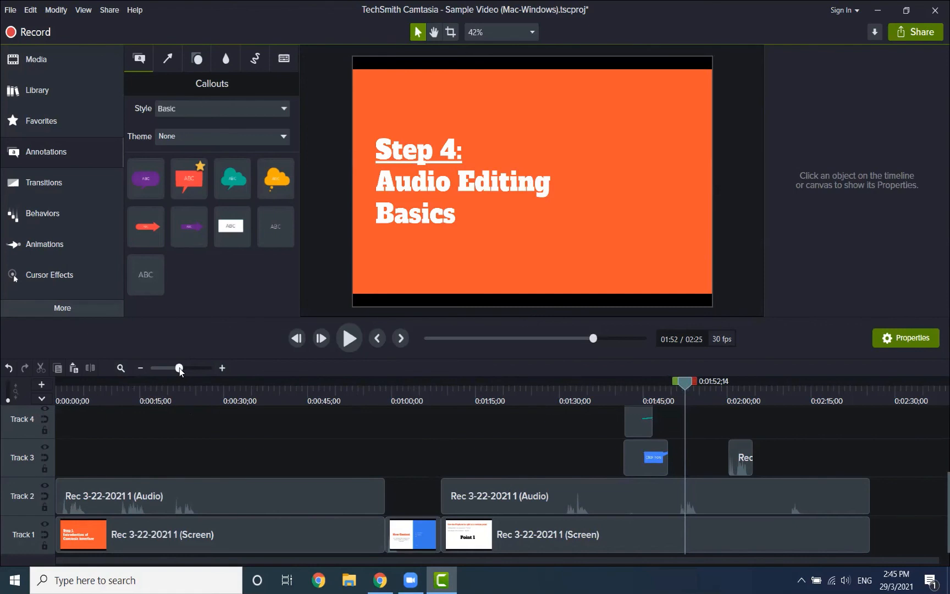
pyautogui.moveTo(178, 369); pyautogui.dragTo(181, 375)
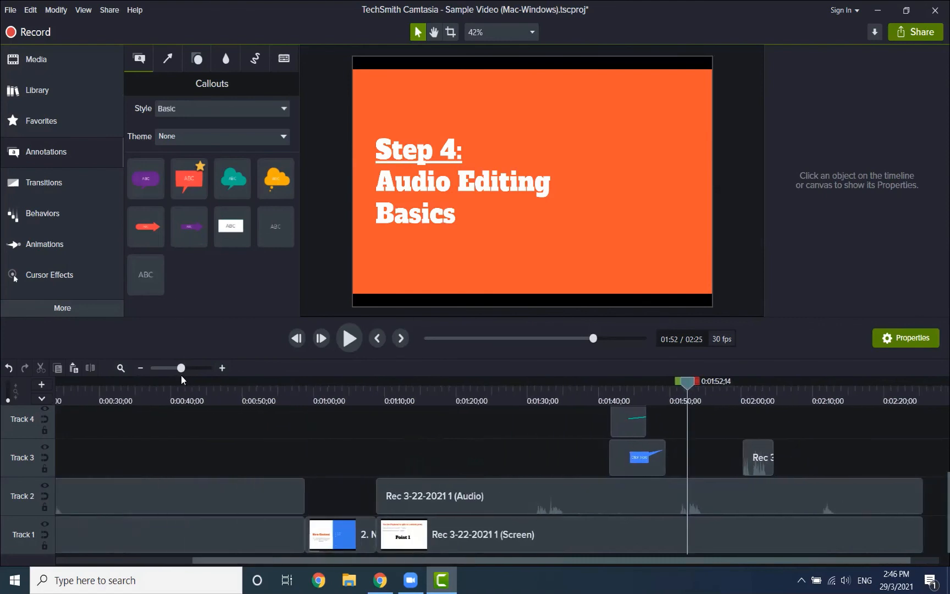
# Select both recording audio clips on Track 2 and move the playhead to 0:01:55;01.
pyautogui.moveTo(180, 375); pyautogui.dragTo(178, 374)
pyautogui.moveTo(175, 379); pyautogui.dragTo(173, 377)
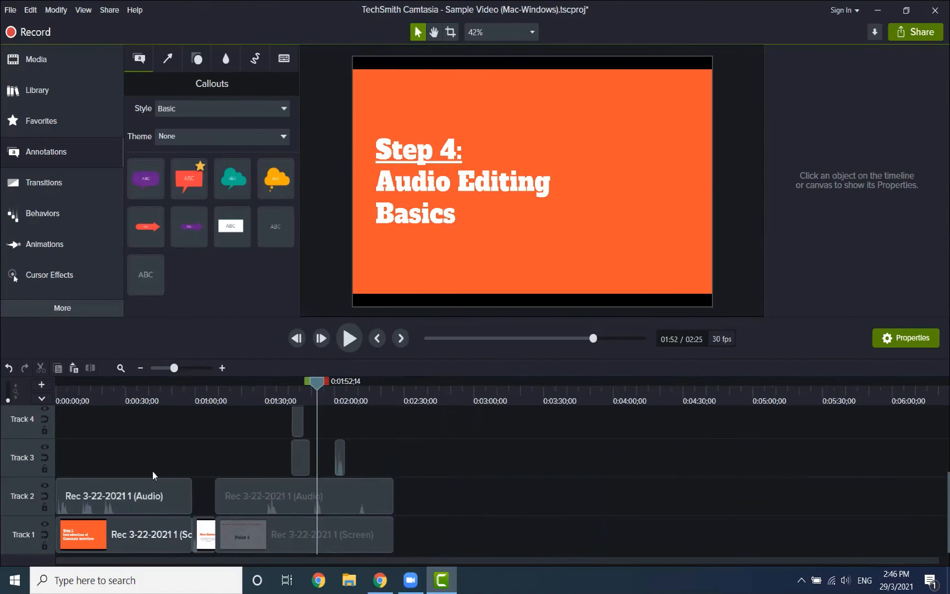
pyautogui.moveTo(392, 500); pyautogui.dragTo(174, 500)
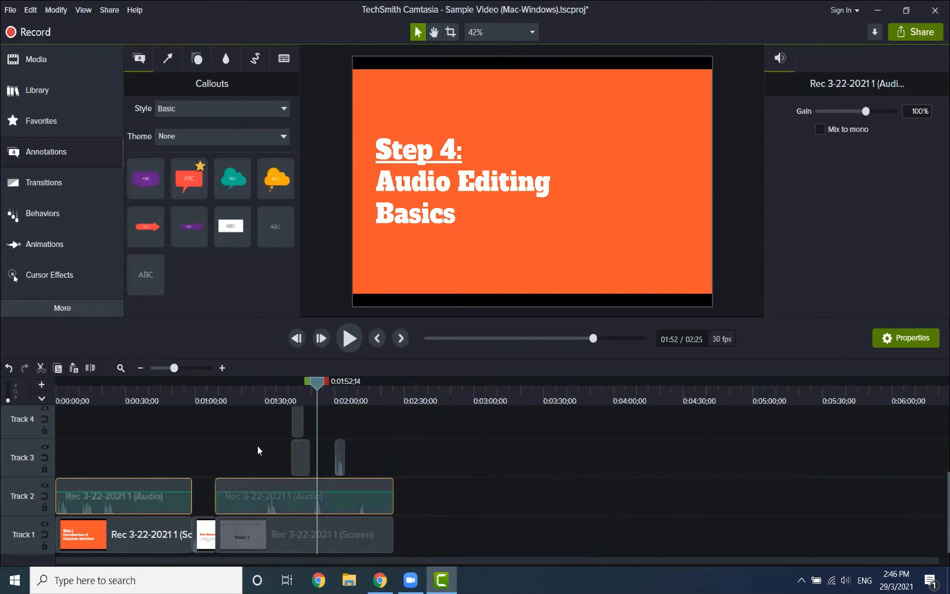
pyautogui.moveTo(317, 385)
pyautogui.mouseDown()
pyautogui.moveTo(336, 384)
pyautogui.moveTo(323, 386)
pyautogui.mouseUp()
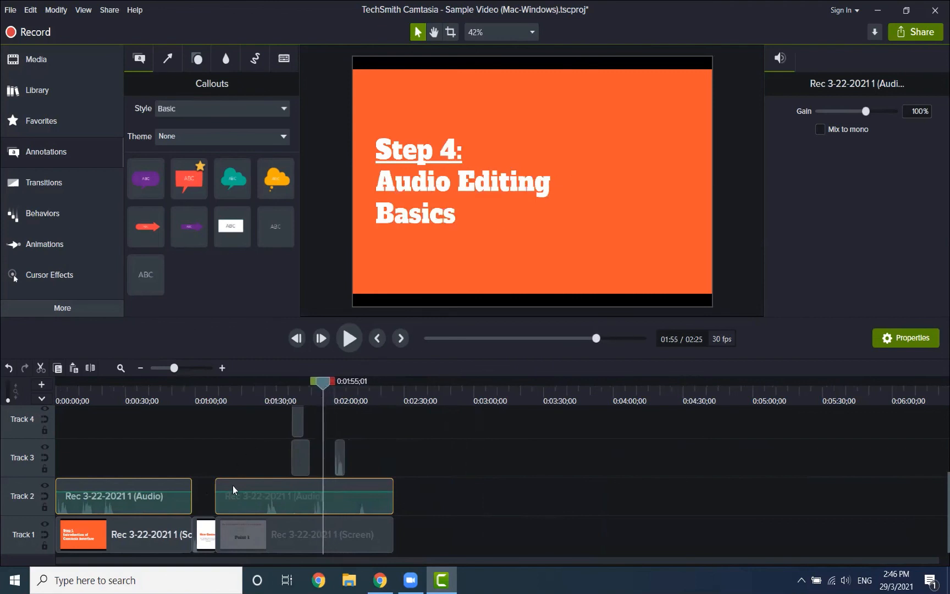
# Reselect both Track 2 audio clips and raise the audio level line slightly on the second clip.
pyautogui.click(429, 507)
pyautogui.moveTo(422, 501); pyautogui.dragTo(156, 491)
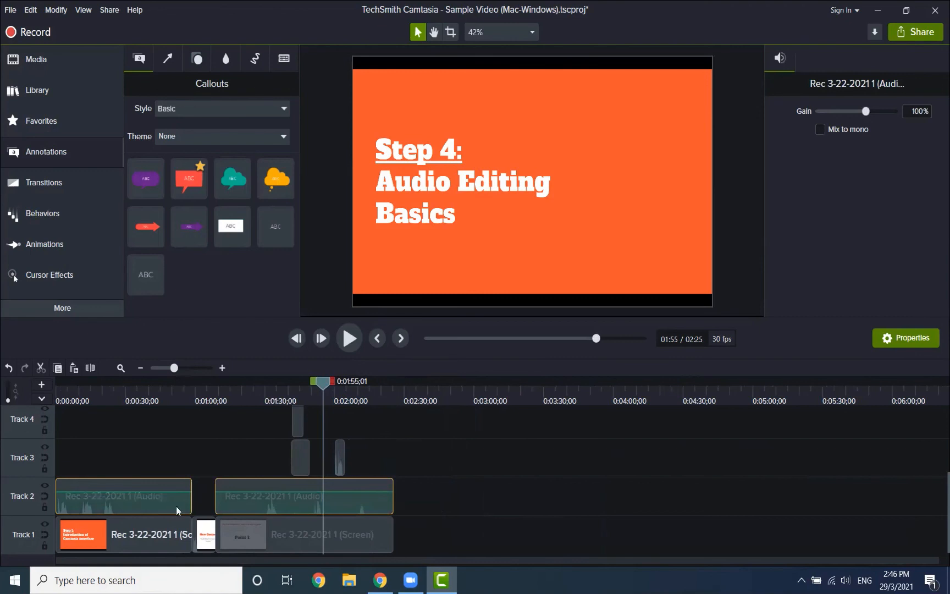
pyautogui.click(431, 492)
pyautogui.moveTo(433, 498); pyautogui.dragTo(172, 490)
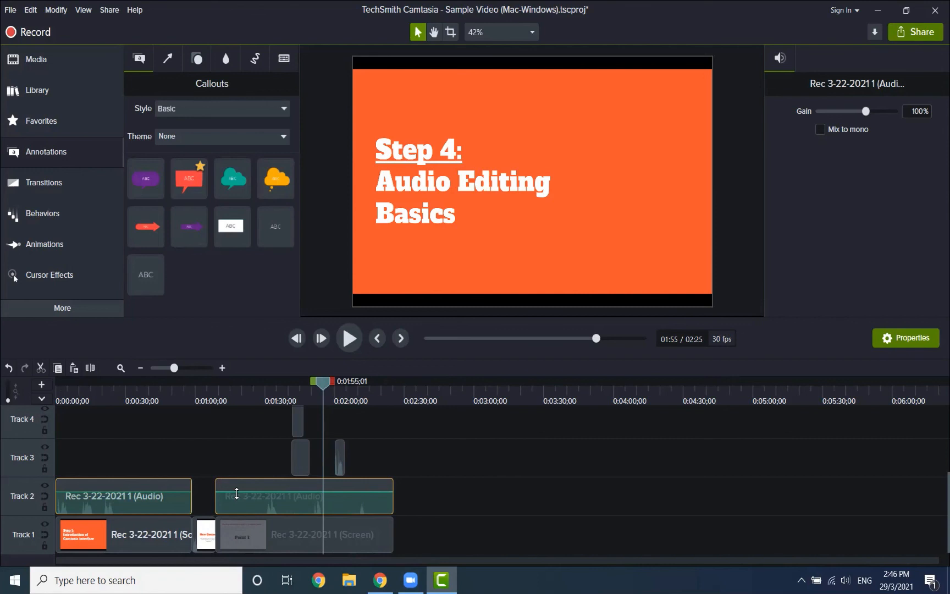
pyautogui.moveTo(236, 494)
pyautogui.mouseDown()
pyautogui.moveTo(237, 501)
pyautogui.moveTo(244, 487)
pyautogui.moveTo(243, 500)
pyautogui.moveTo(245, 481)
pyautogui.mouseUp()
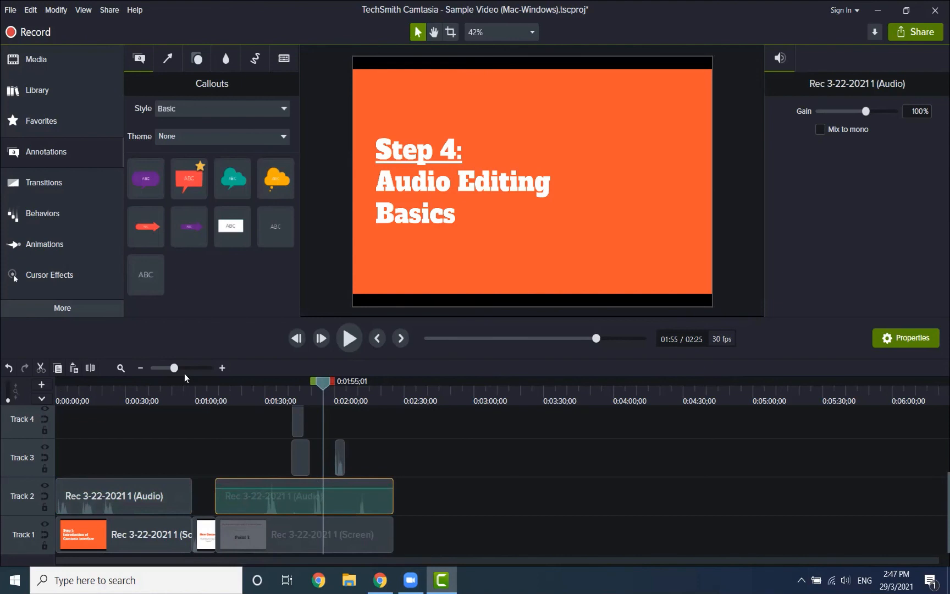
# Select both Track 2 audio clips and lower the second clip's audio level line to about mid-height.
pyautogui.moveTo(173, 368); pyautogui.dragTo(177, 368)
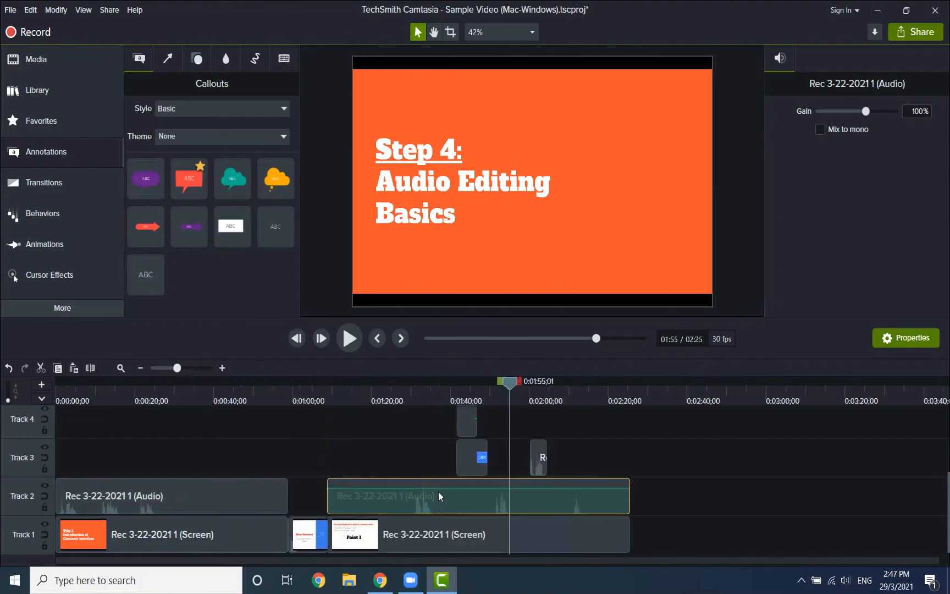
pyautogui.click(652, 505)
pyautogui.click(256, 500)
pyautogui.keyDown('ctrl'); pyautogui.click(357, 499); pyautogui.keyUp('ctrl')
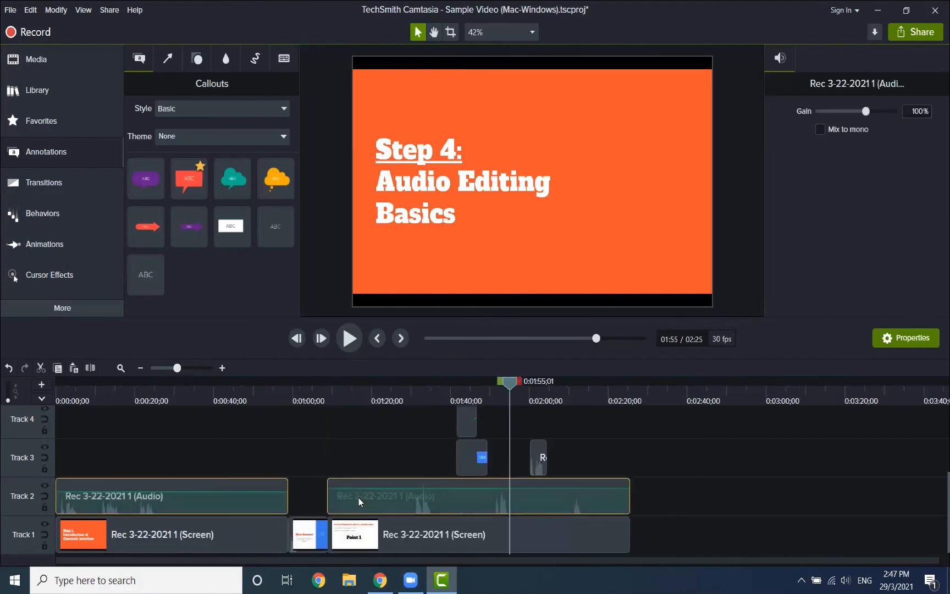
pyautogui.moveTo(367, 492); pyautogui.dragTo(368, 495)
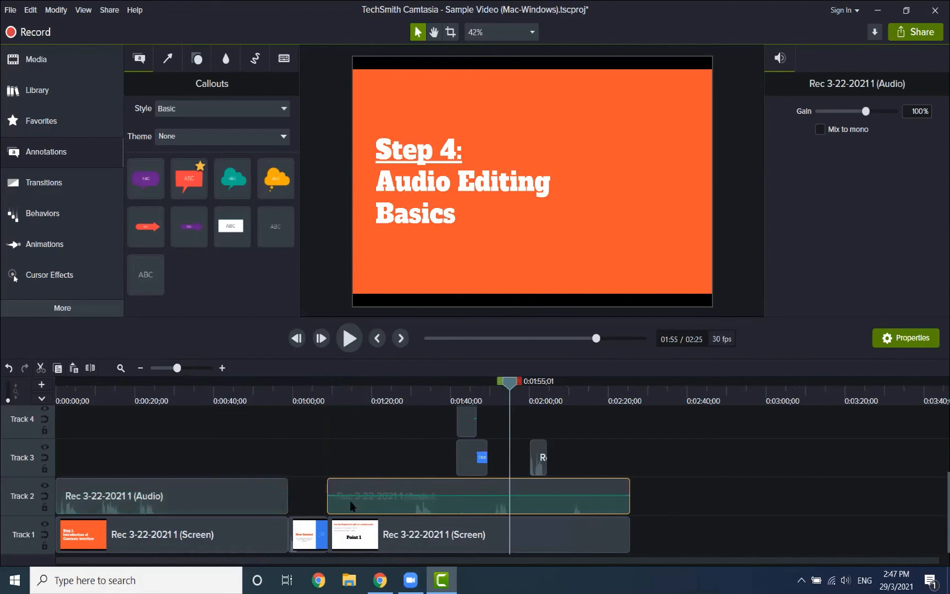
# Set the gain of both Track 2 audio clips together to 57%.
pyautogui.click(663, 497)
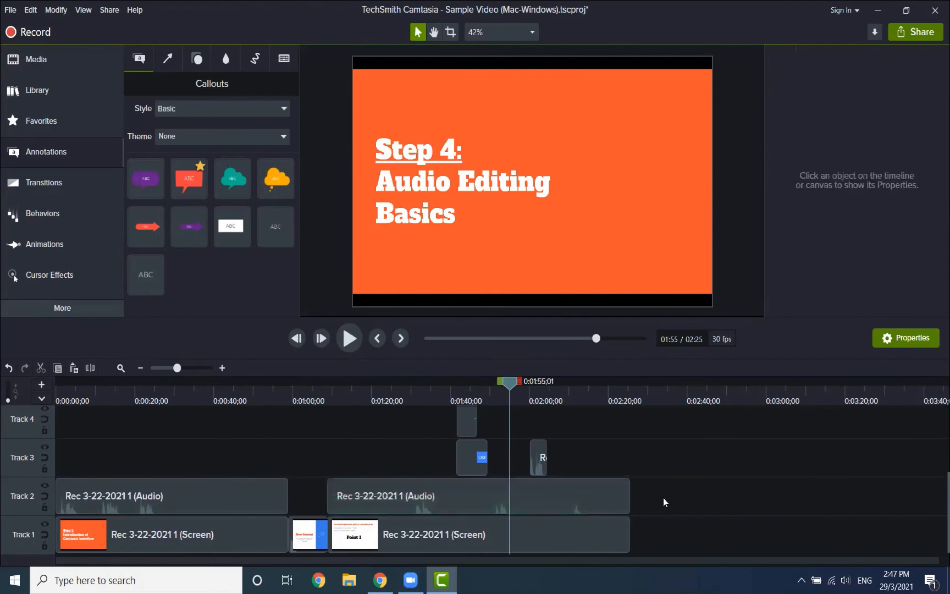
pyautogui.click(269, 494)
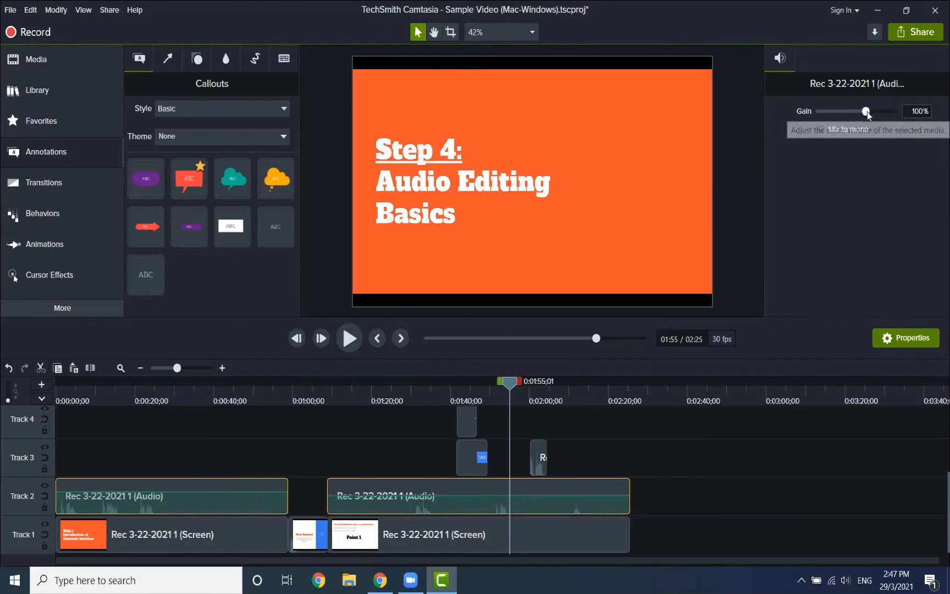
pyautogui.moveTo(867, 111); pyautogui.dragTo(854, 113)
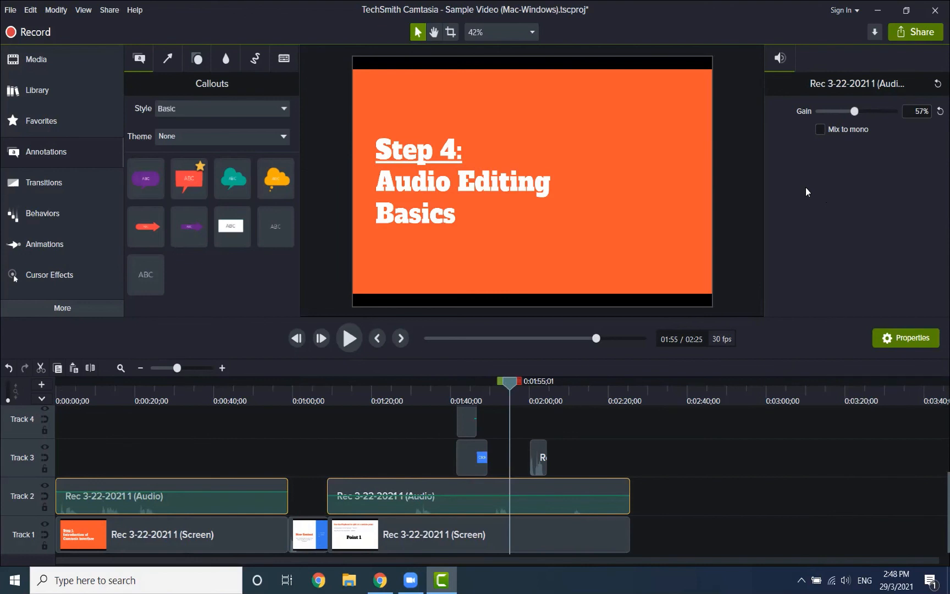
# Review the commands available for the two selected Track 2 audio clips, including Silence Audio and Add Audio Point, without applying any.
pyautogui.click(679, 490)
pyautogui.moveTo(681, 498); pyautogui.dragTo(277, 489)
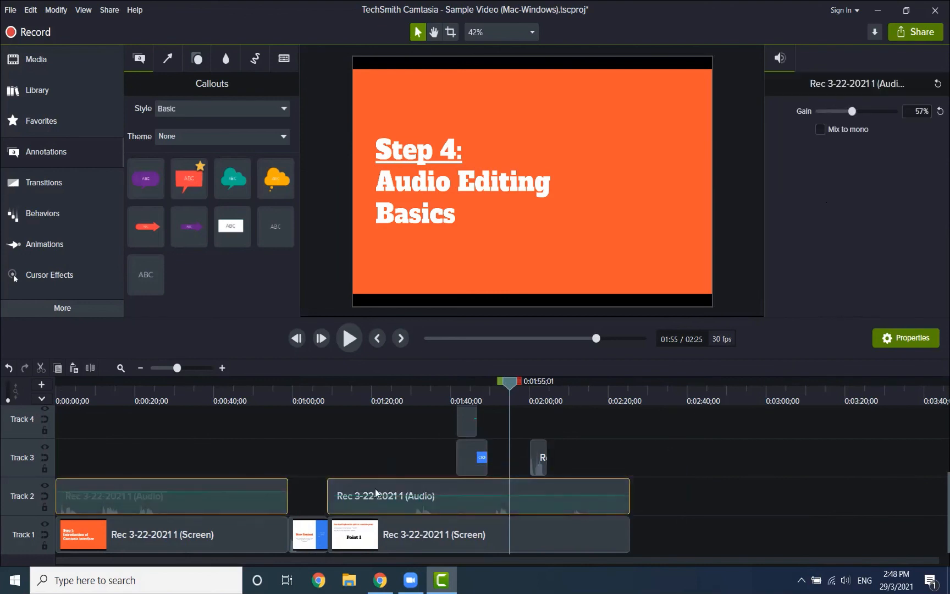
pyautogui.rightClick(408, 487)
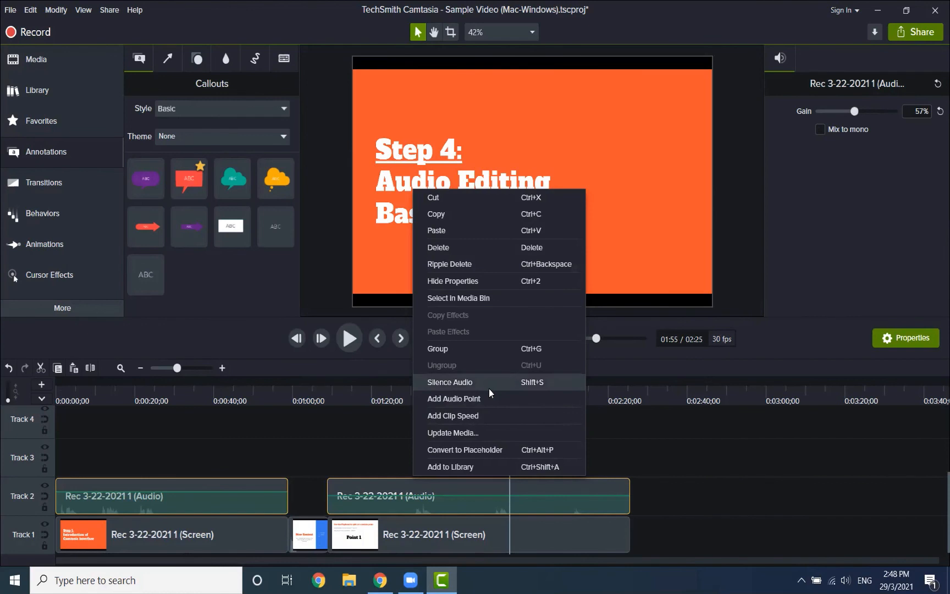
pyautogui.click(645, 446)
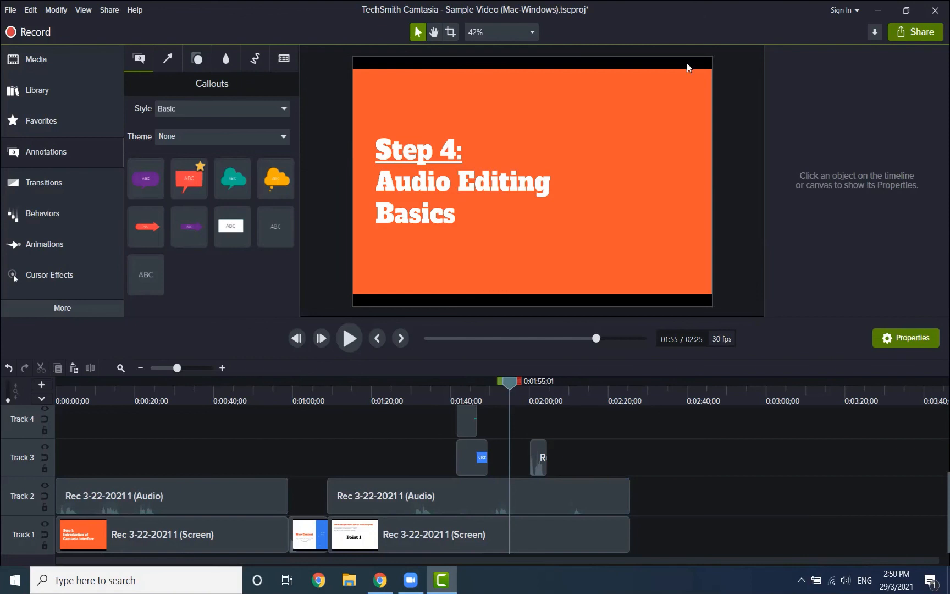
# Lower the audio level line of the first Track 2 audio clip in two small adjustments.
pyautogui.moveTo(662, 510); pyautogui.dragTo(258, 498)
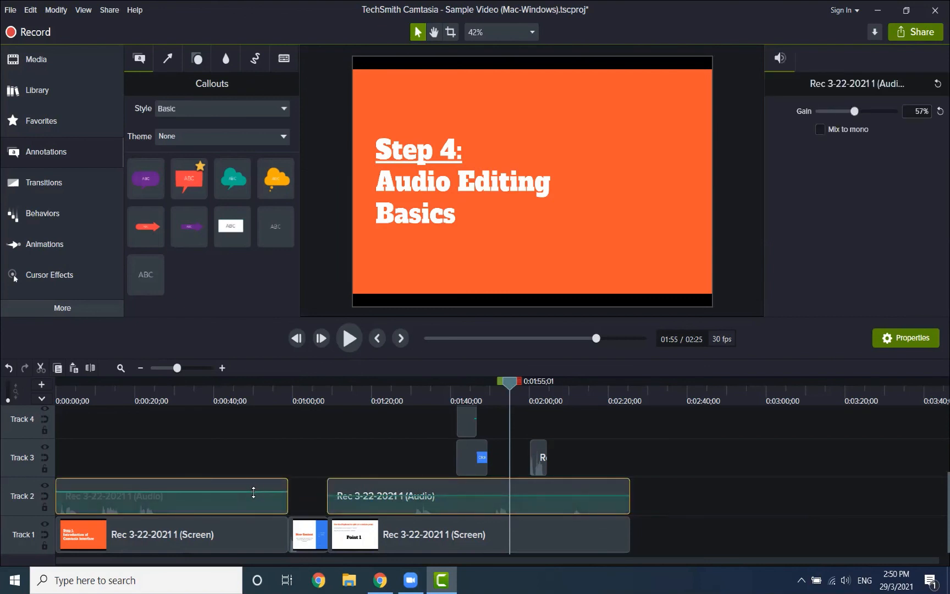
pyautogui.moveTo(253, 492); pyautogui.dragTo(267, 495)
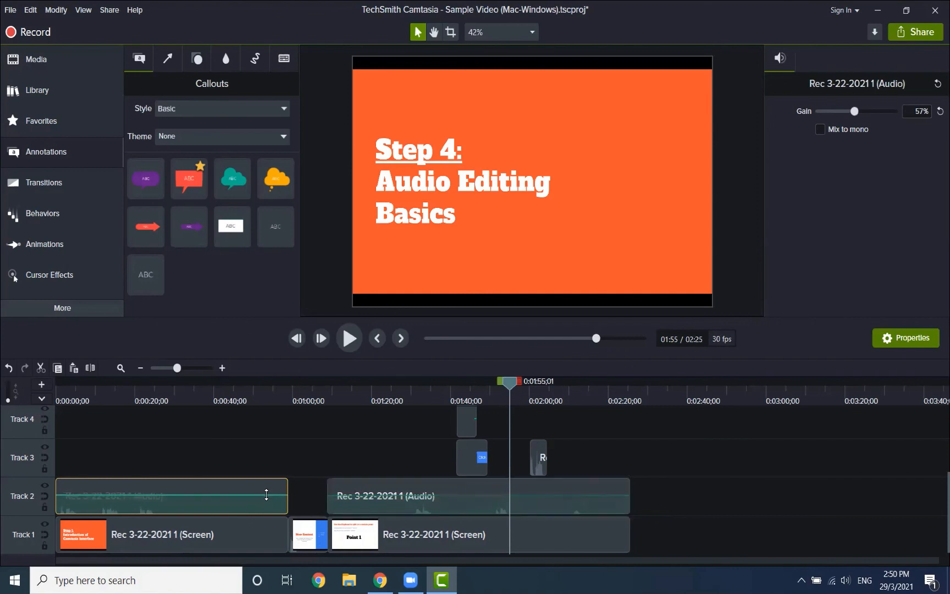
pyautogui.click(662, 492)
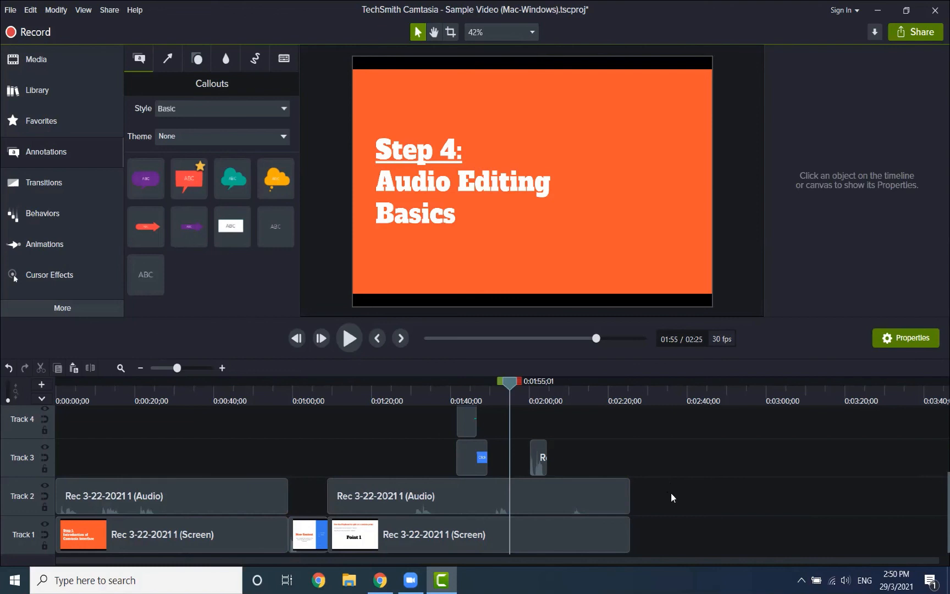
pyautogui.moveTo(670, 501); pyautogui.dragTo(197, 490)
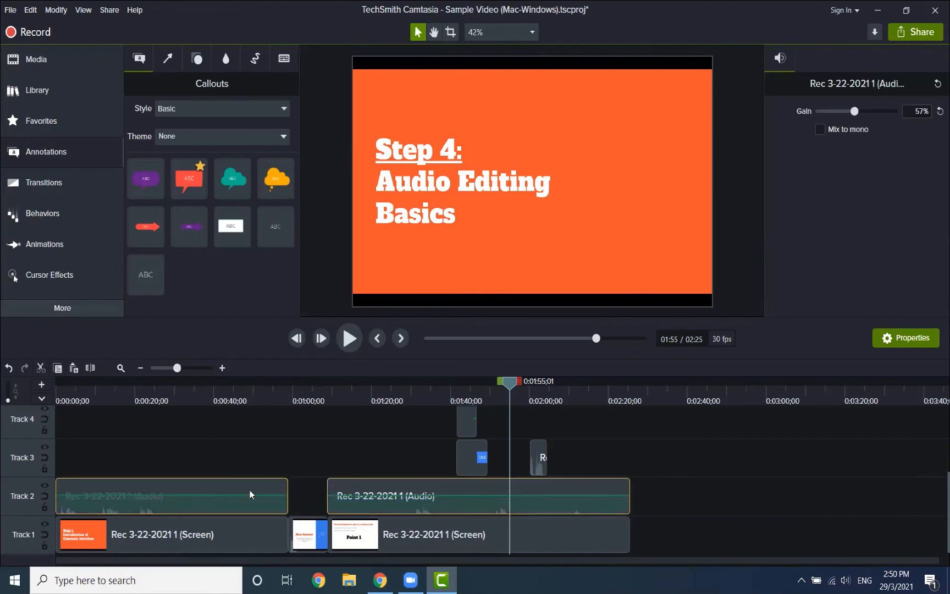
pyautogui.moveTo(271, 495)
pyautogui.mouseDown()
pyautogui.moveTo(267, 506)
pyautogui.moveTo(267, 496)
pyautogui.mouseUp()
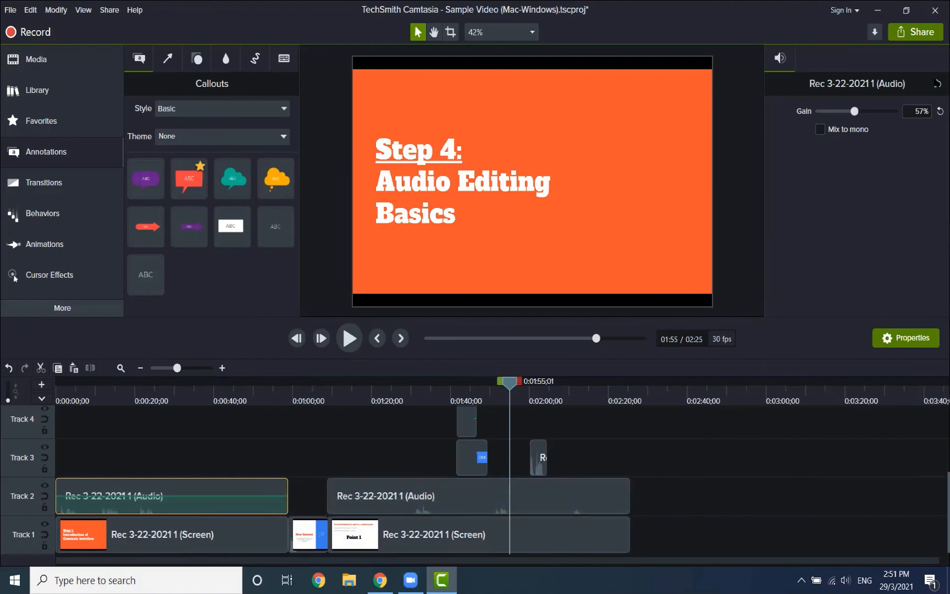
# Raise the audio level line of the first Track 2 audio clip to make its sound louder.
pyautogui.click(465, 490)
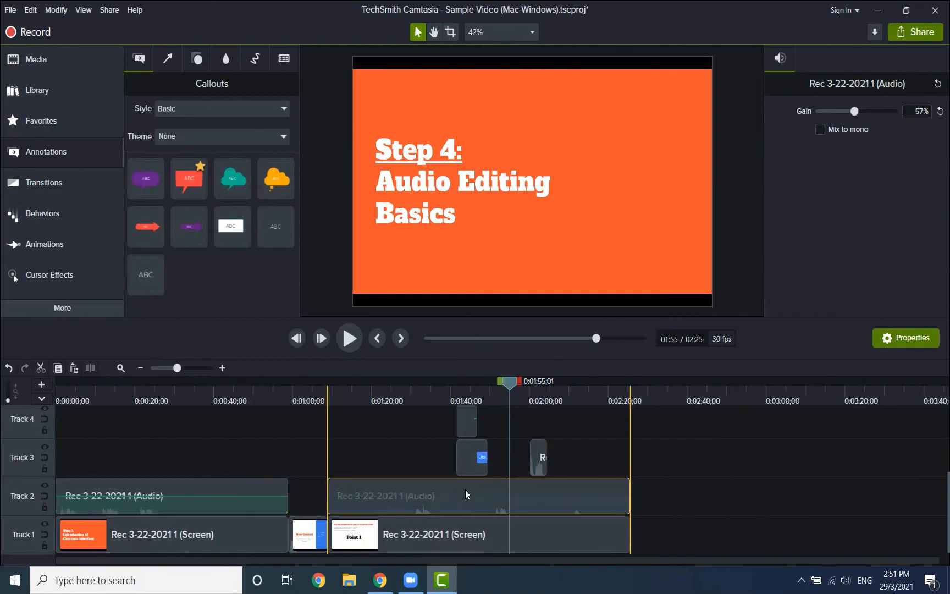
pyautogui.click(377, 453)
pyautogui.moveTo(663, 490); pyautogui.dragTo(280, 488)
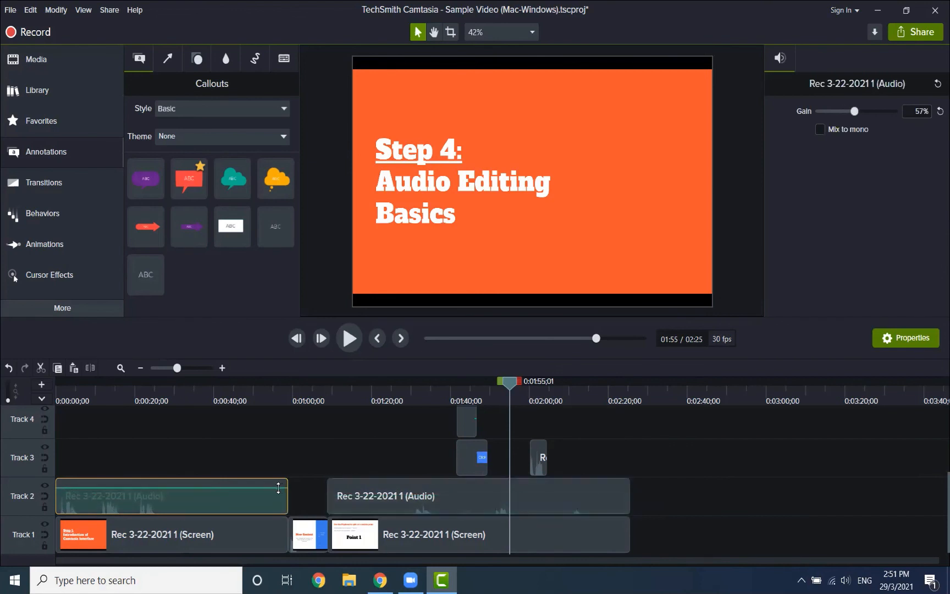
pyautogui.click(656, 508)
pyautogui.click(258, 493)
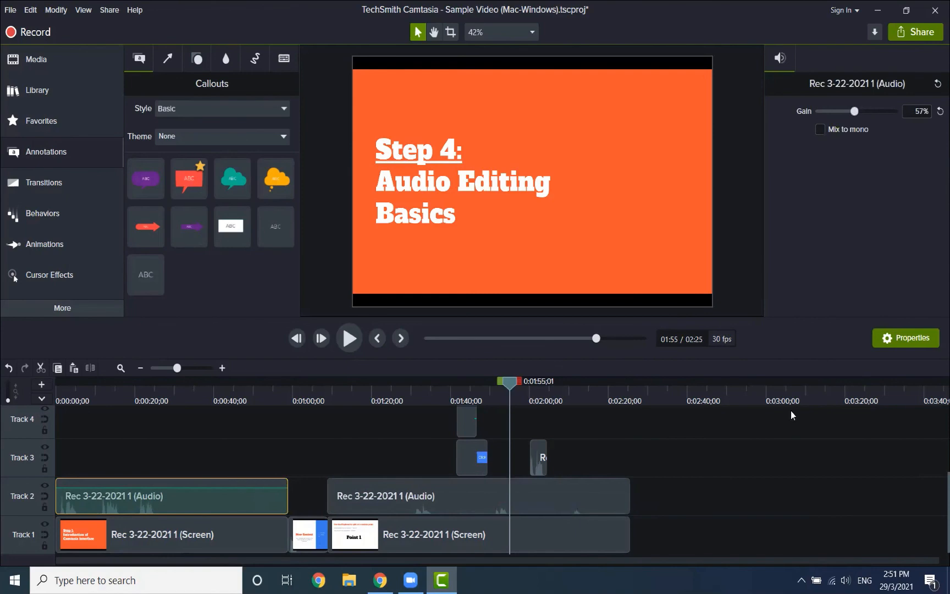
# Scrub back to the Step 1 slide at 0:00:06;23 and reduce the computer's volume to 44.
pyautogui.click(550, 495)
pyautogui.click(255, 492)
pyautogui.moveTo(375, 386); pyautogui.dragTo(89, 385)
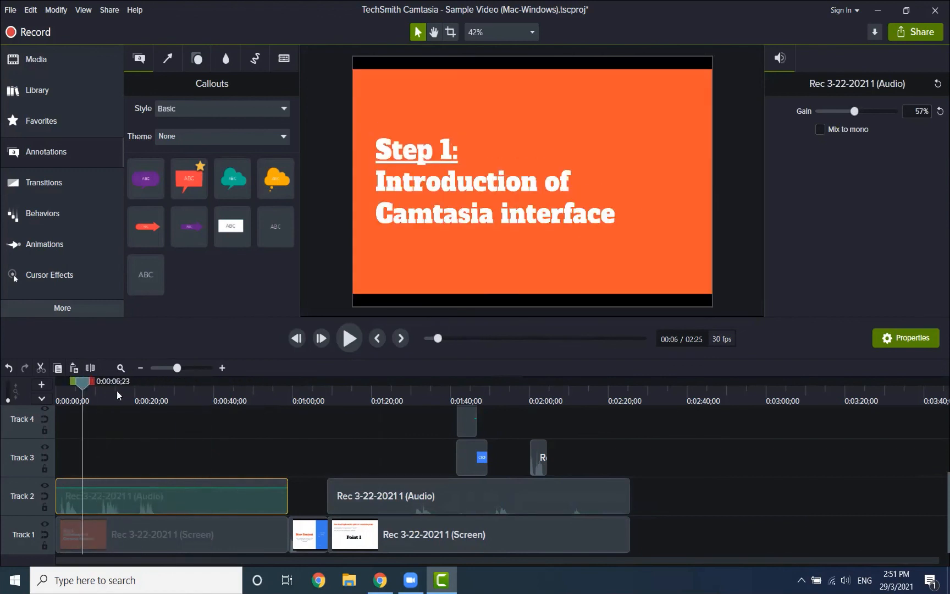
pyautogui.press('XF86AudioLowerVolume')
pyautogui.press('XF86AudioLowerVolume')
pyautogui.press('XF86AudioLowerVolume')
pyautogui.press('XF86AudioLowerVolume')
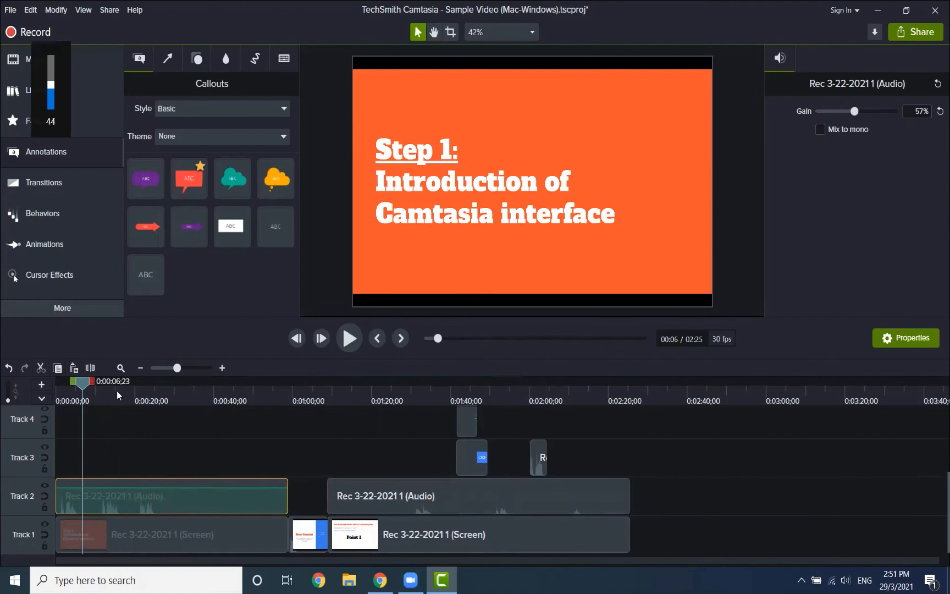
# Lower the first Track 2 audio clip's level line and return the playhead to 0:00:00;00.
pyautogui.moveTo(77, 379); pyautogui.dragTo(97, 387)
pyautogui.moveTo(663, 499); pyautogui.dragTo(240, 493)
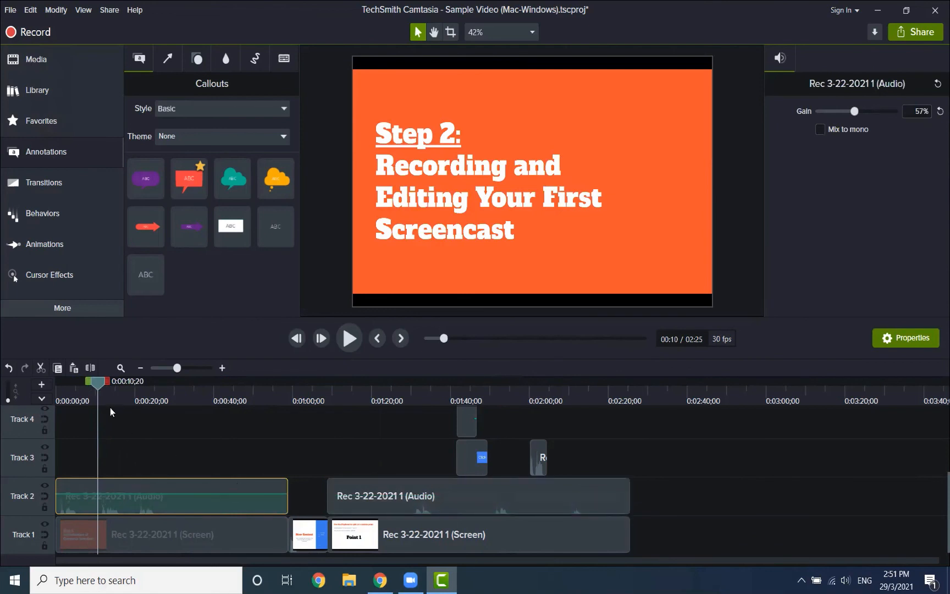
pyautogui.moveTo(98, 375); pyautogui.dragTo(54, 387)
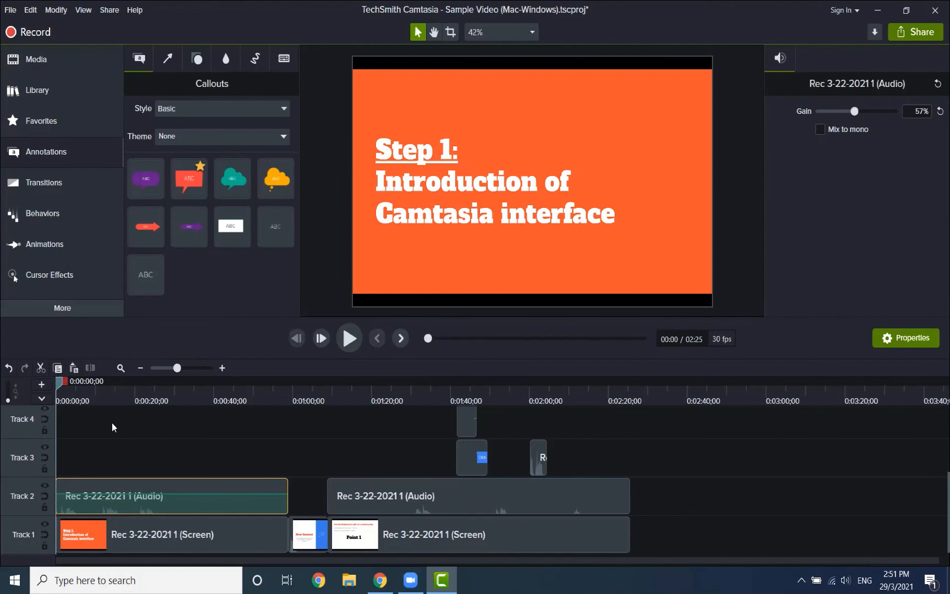
# Play the opening from the start to check the audio, pause at 0:00:05;27 and clear the clip selection.
pyautogui.click(357, 342)
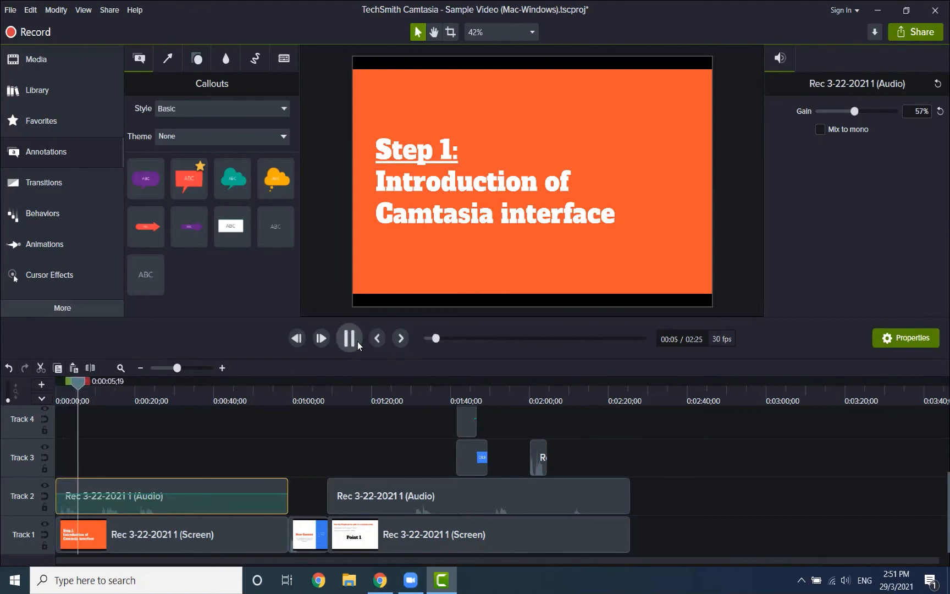
pyautogui.click(357, 341)
pyautogui.click(369, 427)
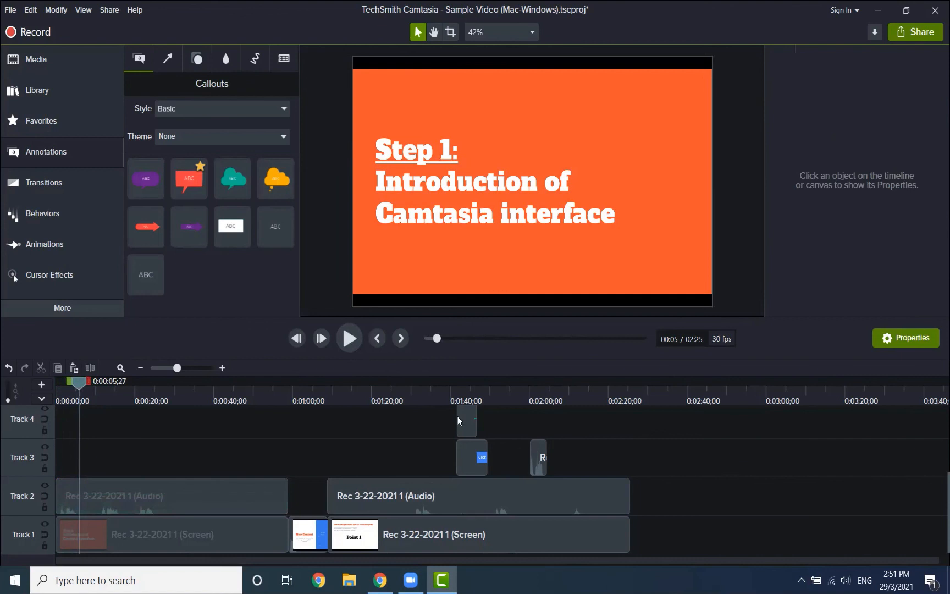
# Scrub forward to the Step 5: Exporting Your First Video slide at 0:02:08;12.
pyautogui.moveTo(79, 383); pyautogui.dragTo(442, 383)
pyautogui.moveTo(501, 415); pyautogui.dragTo(579, 427)
pyautogui.moveTo(574, 392); pyautogui.dragTo(560, 393)
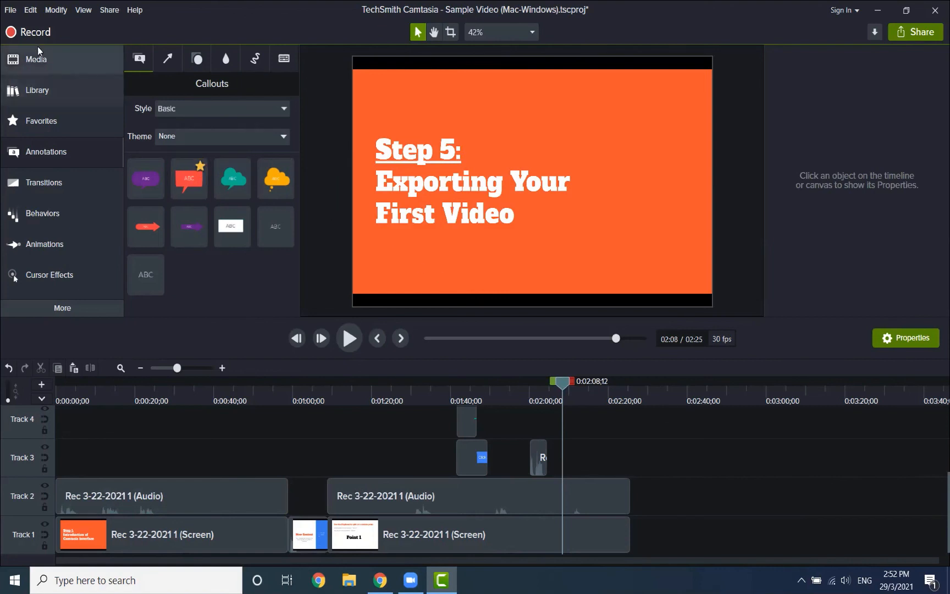
# Export the project as a zip file named Sample Video (Mac-Windows) into the Downloads folder.
pyautogui.click(10, 11)
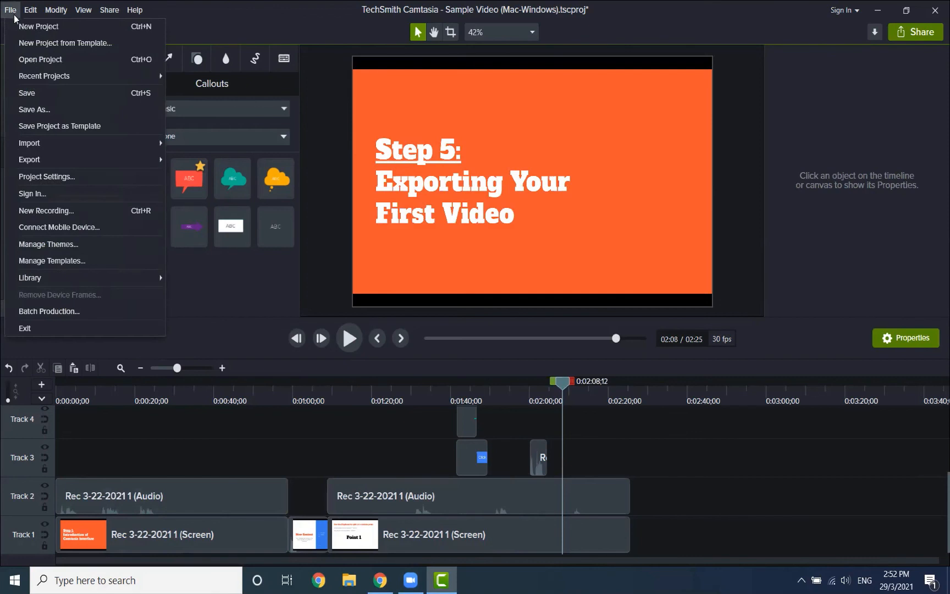
pyautogui.moveTo(78, 160)
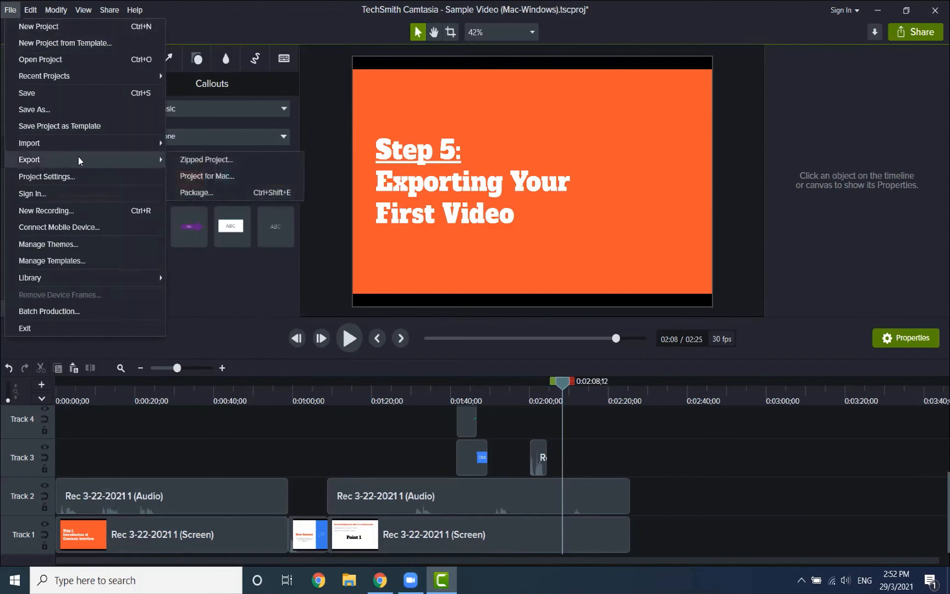
pyautogui.click(241, 164)
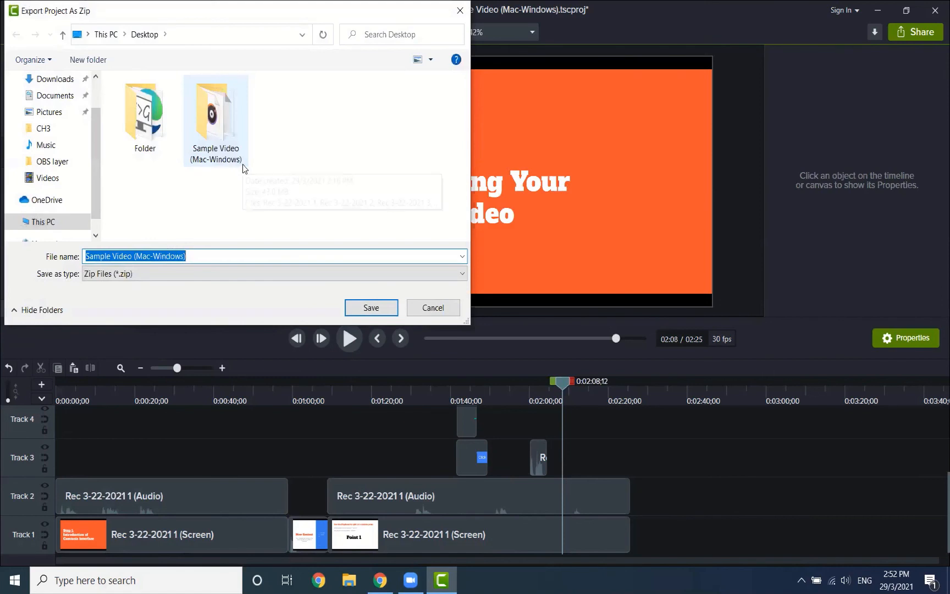
pyautogui.click(50, 79)
pyautogui.click(360, 312)
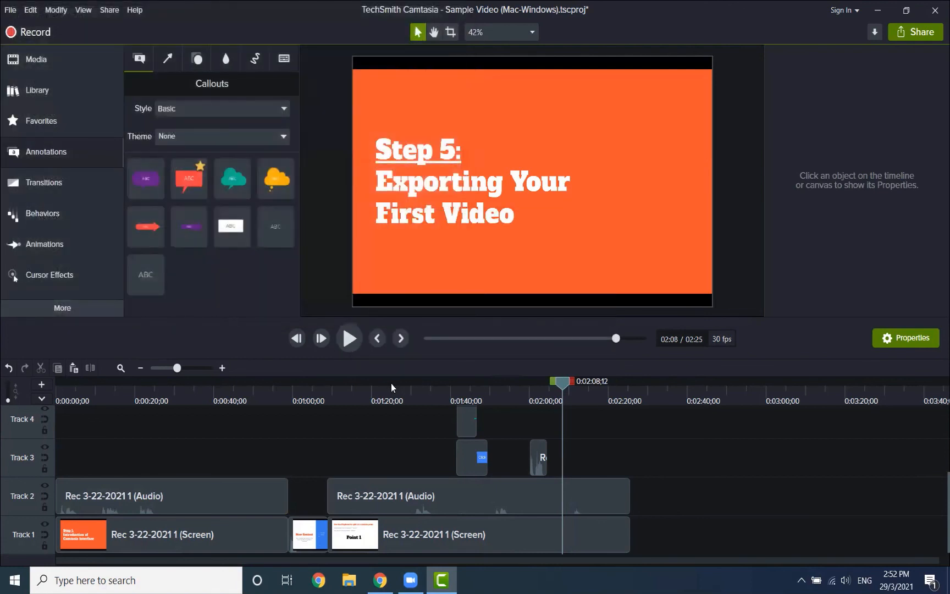
pyautogui.click(10, 10)
pyautogui.moveTo(30, 9)
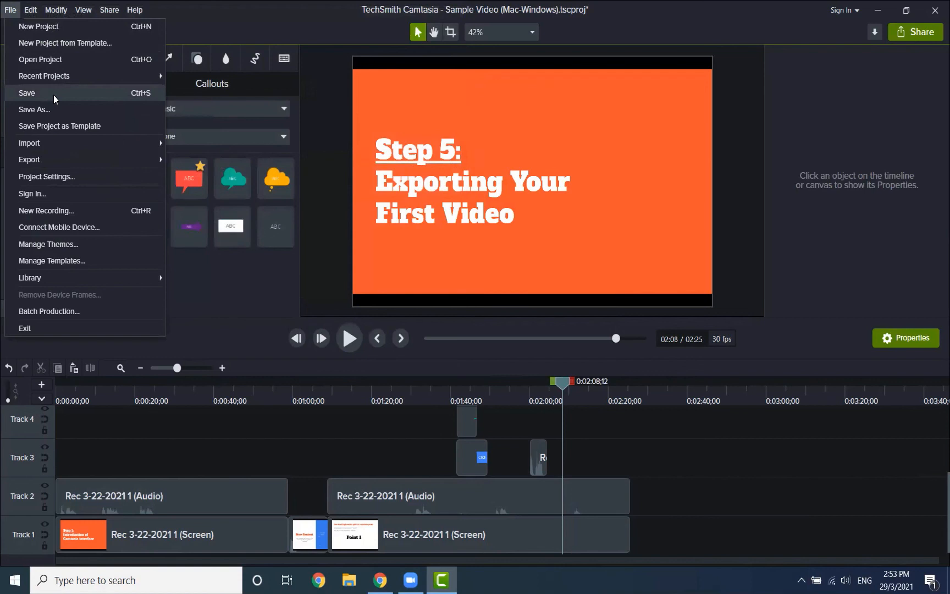
pyautogui.moveTo(136, 164)
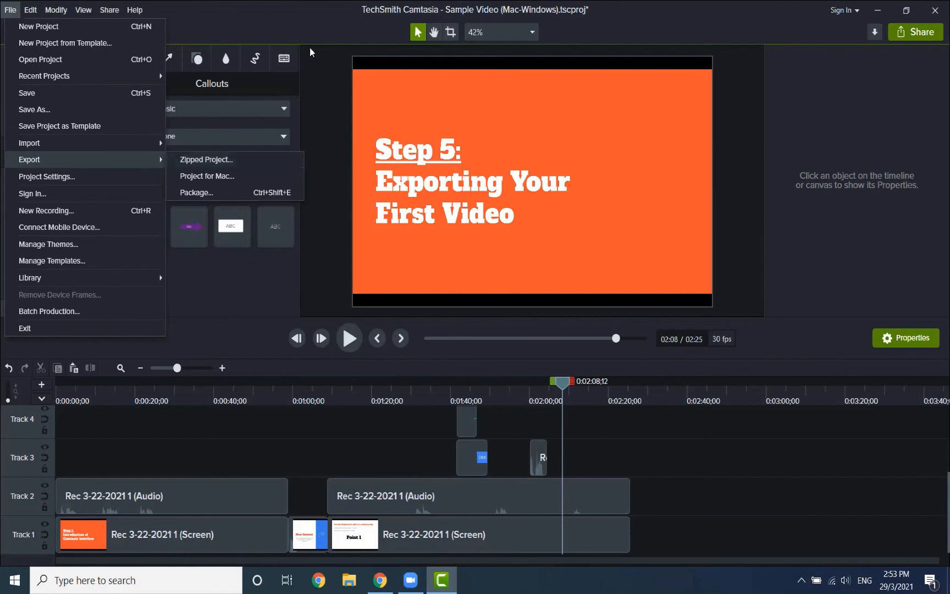
pyautogui.click(319, 28)
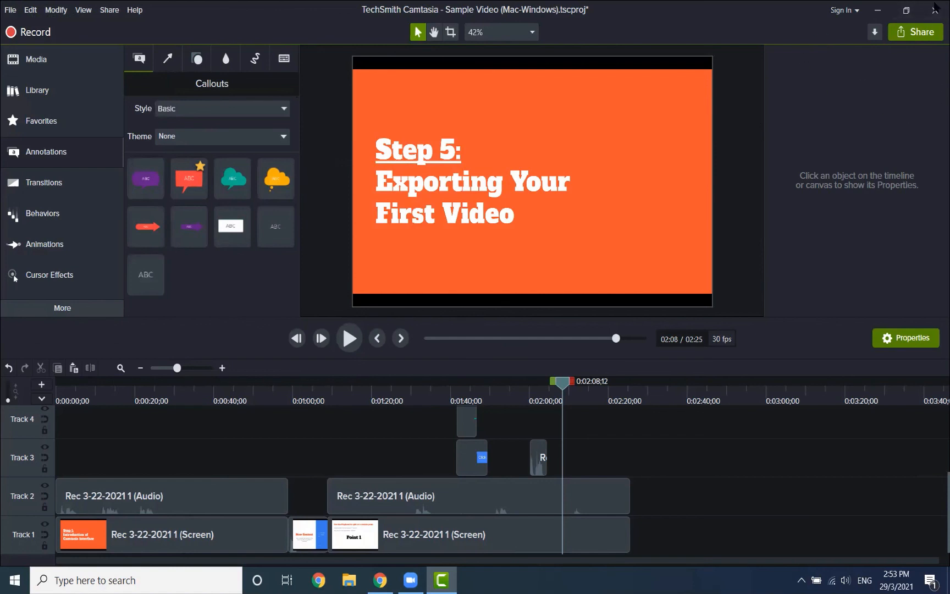
# Set up a local file production with custom production settings in MP4 - Smart Player (HTML5) format, keeping the default player and video options.
pyautogui.click(931, 38)
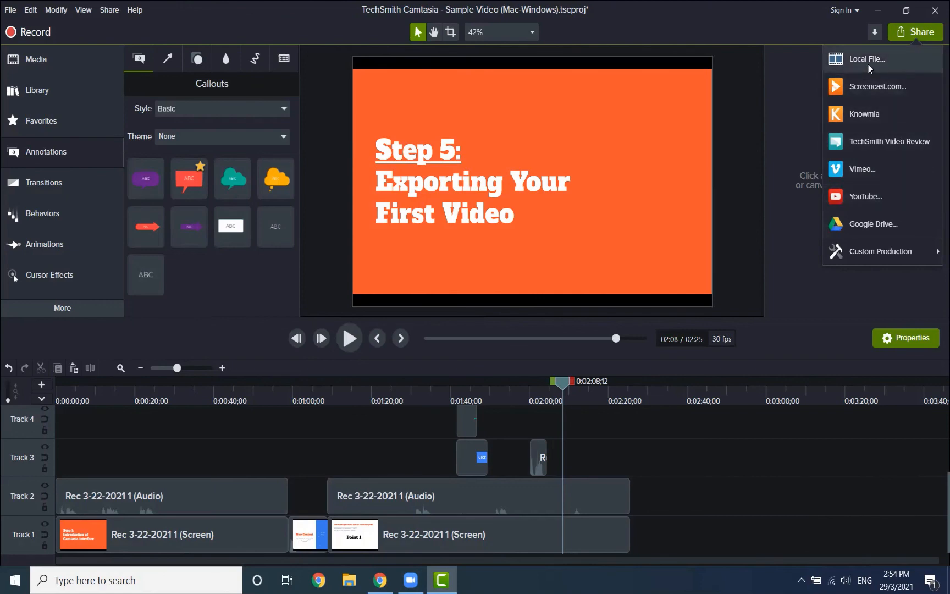
pyautogui.click(902, 65)
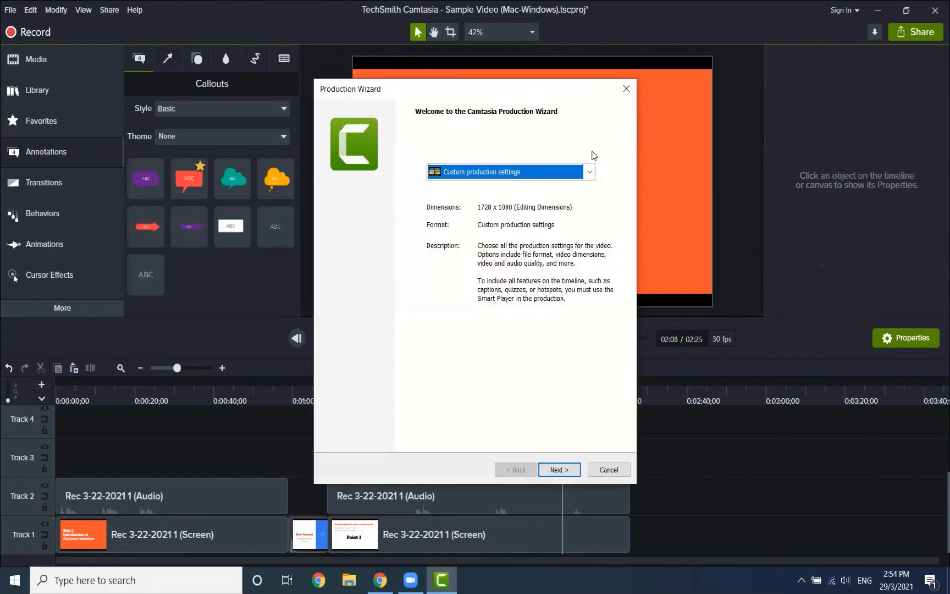
pyautogui.click(560, 470)
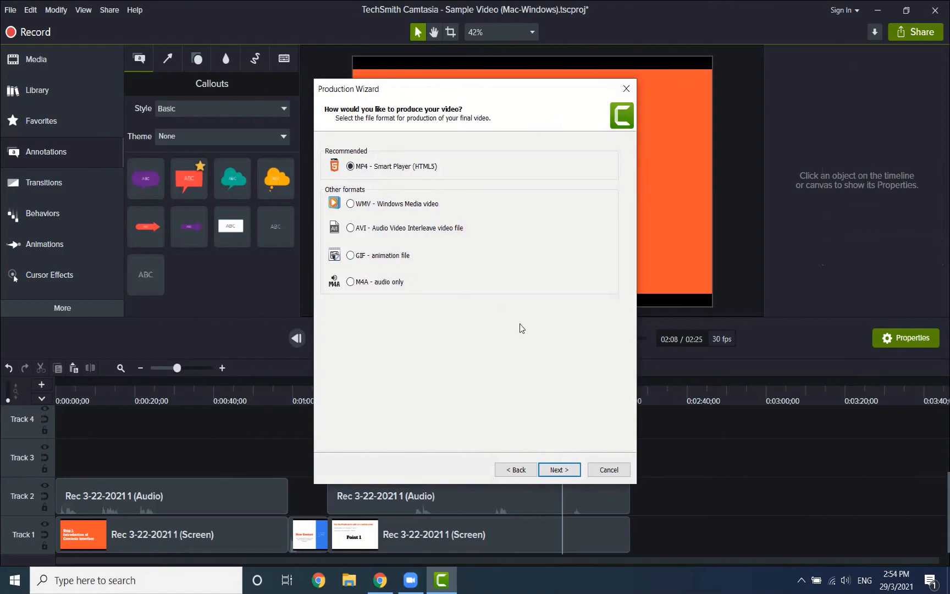
pyautogui.click(570, 470)
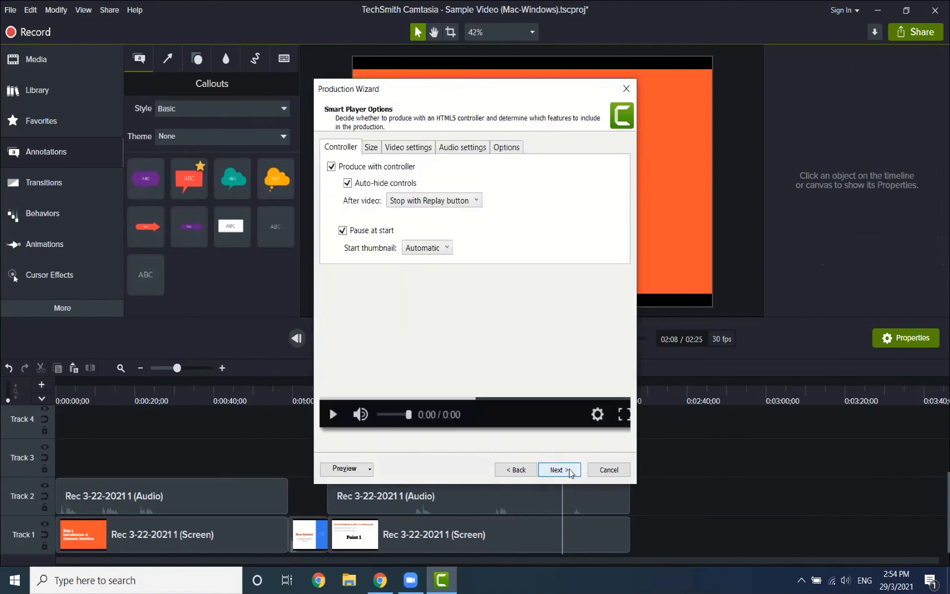
pyautogui.click(570, 470)
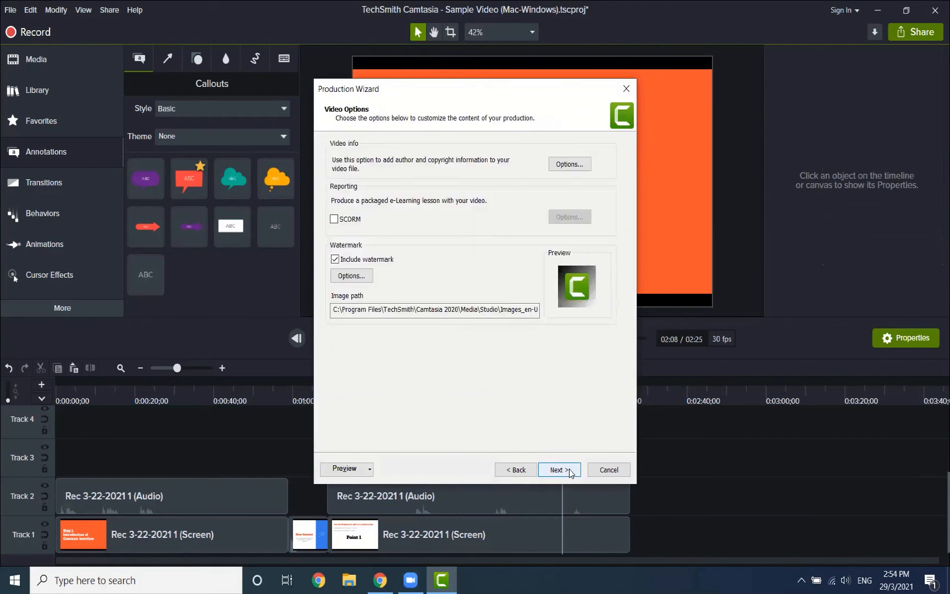
pyautogui.click(570, 470)
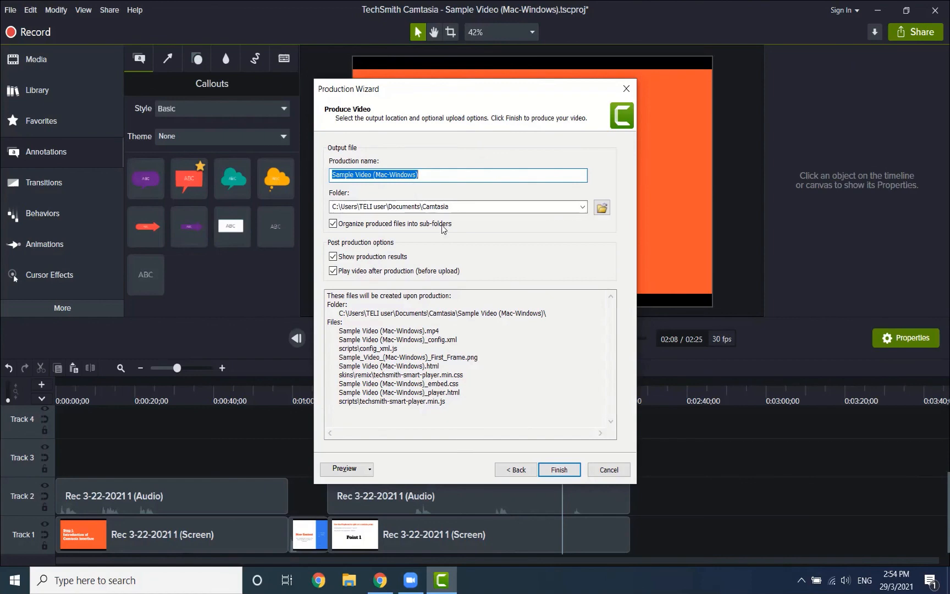
# Try to produce the video as Sample Video (Mac-Windows), decline overwriting the existing files and cancel the production.
pyautogui.click(578, 472)
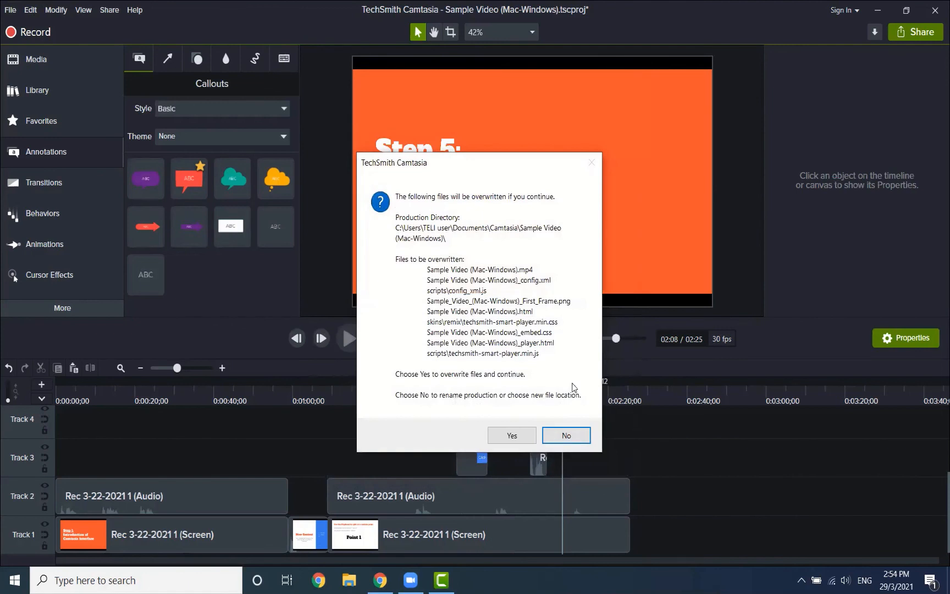
pyautogui.click(550, 438)
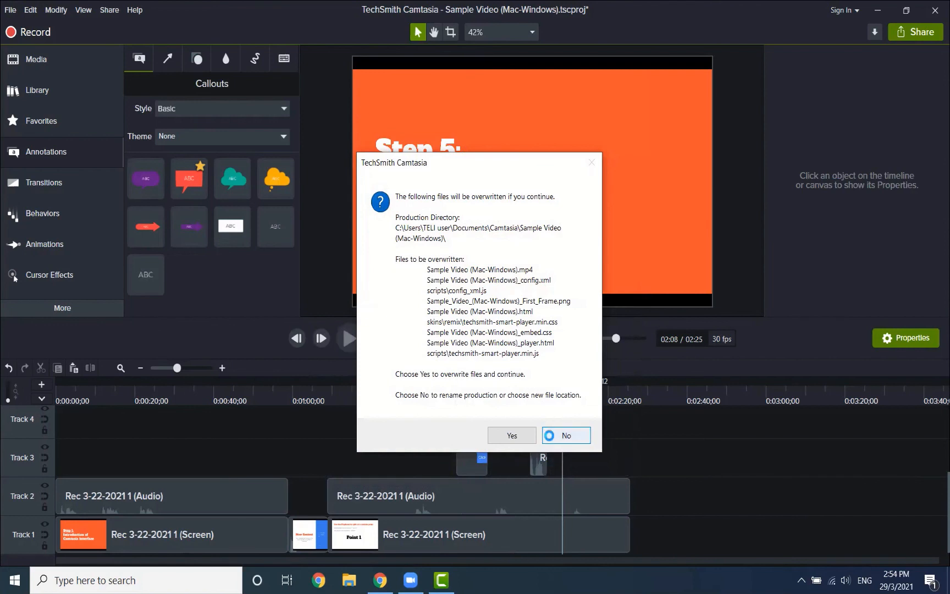
pyautogui.click(569, 436)
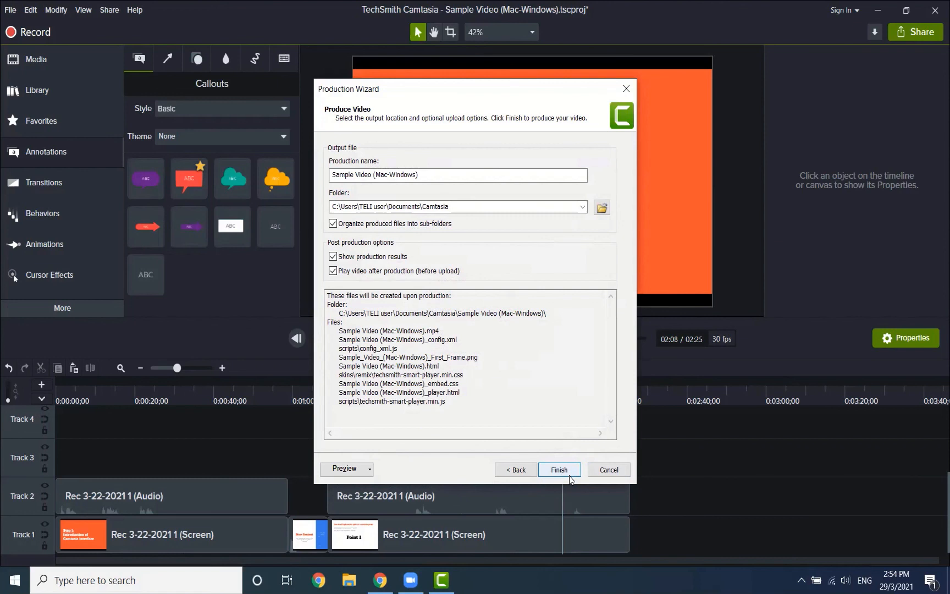
pyautogui.click(617, 470)
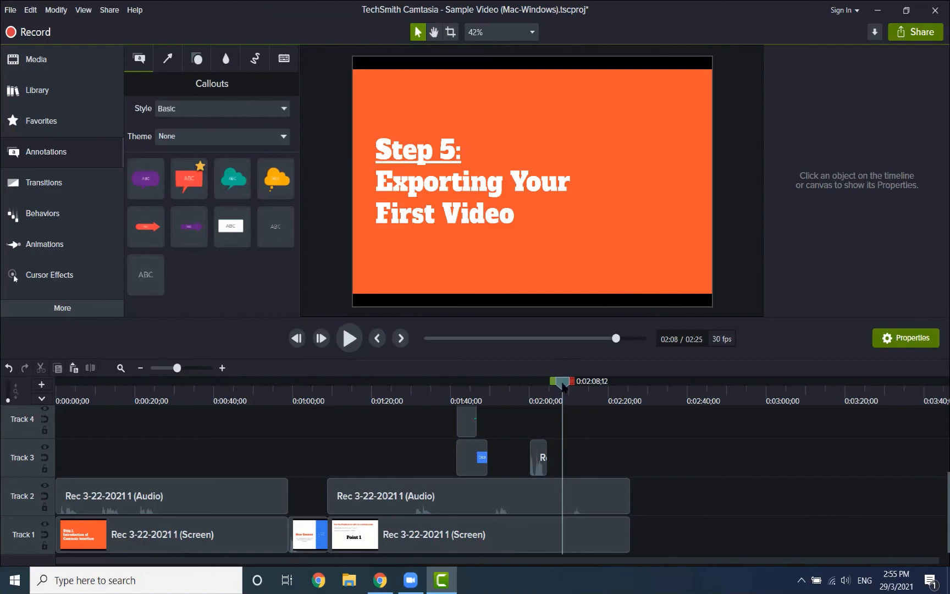
# Return the playhead to the start of the timeline at 0:00:00;00.
pyautogui.moveTo(563, 387); pyautogui.dragTo(48, 386)
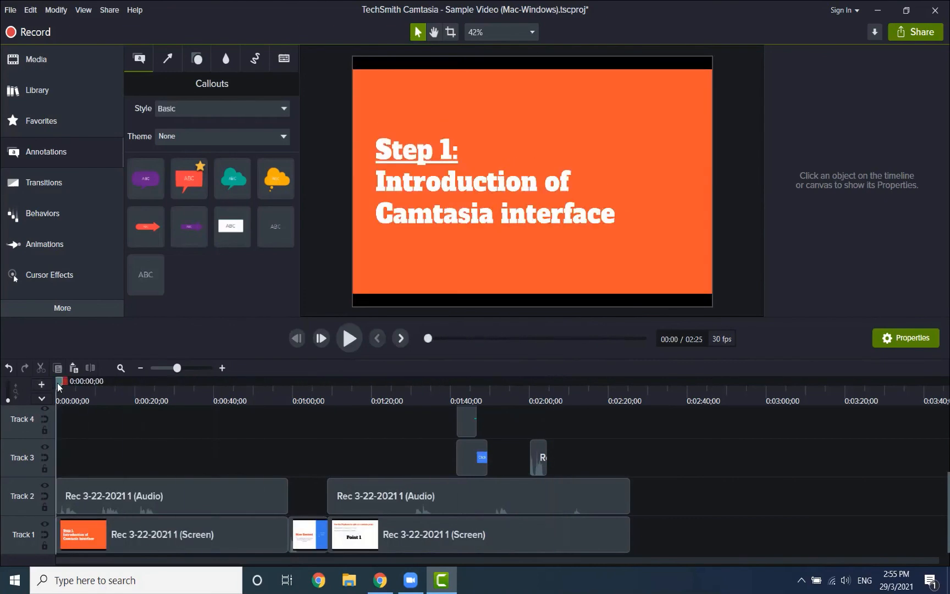